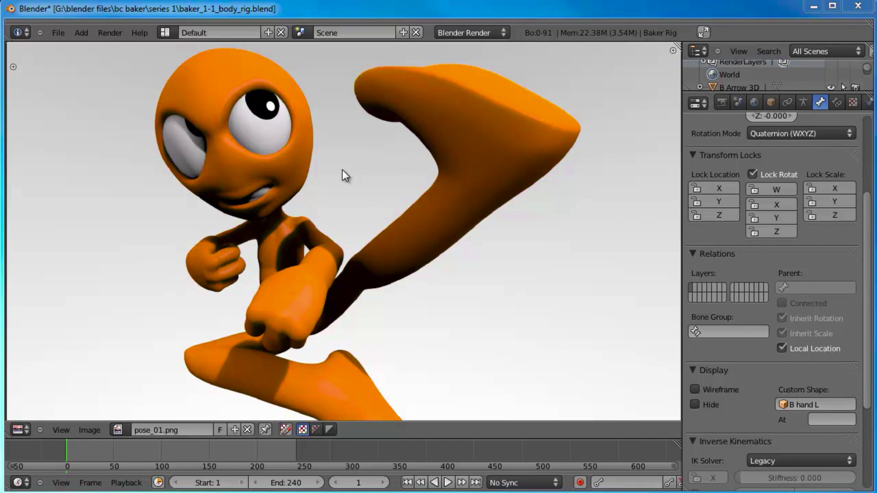
Examine the rendered image pose_01.png, checking the character's face, arms and legs at different zoom levels.
{"action": "middle_click_drag", "start_coordinate": [343, 172], "coordinate": [339, 186]}
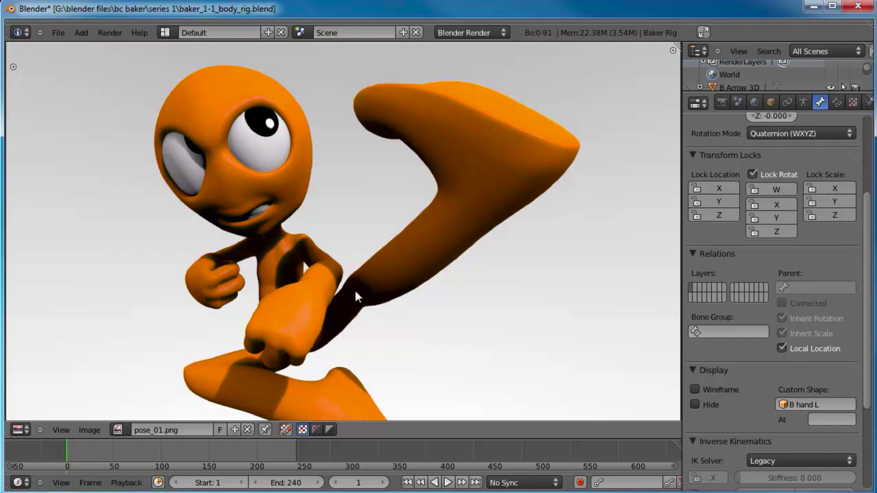
{"action": "key", "text": "g"}
{"action": "left_click", "coordinate": [326, 265]}
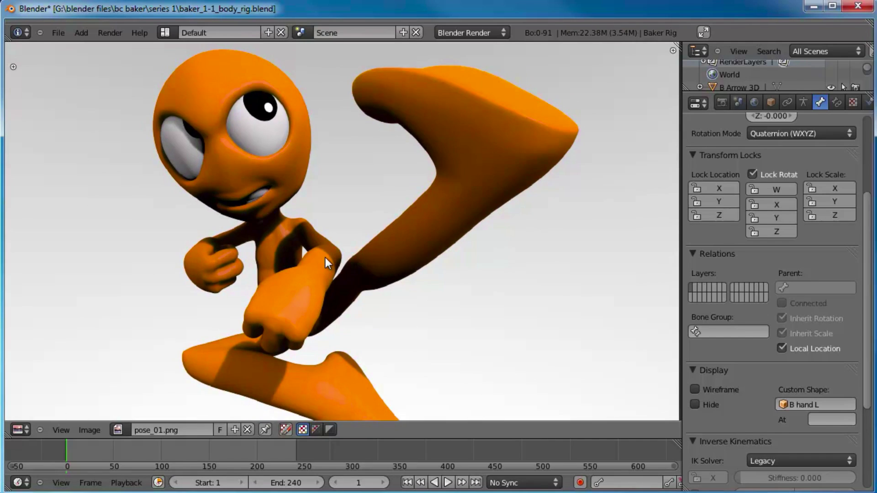
{"action": "scroll", "coordinate": [325, 257], "scroll_direction": "down", "scroll_amount": 2}
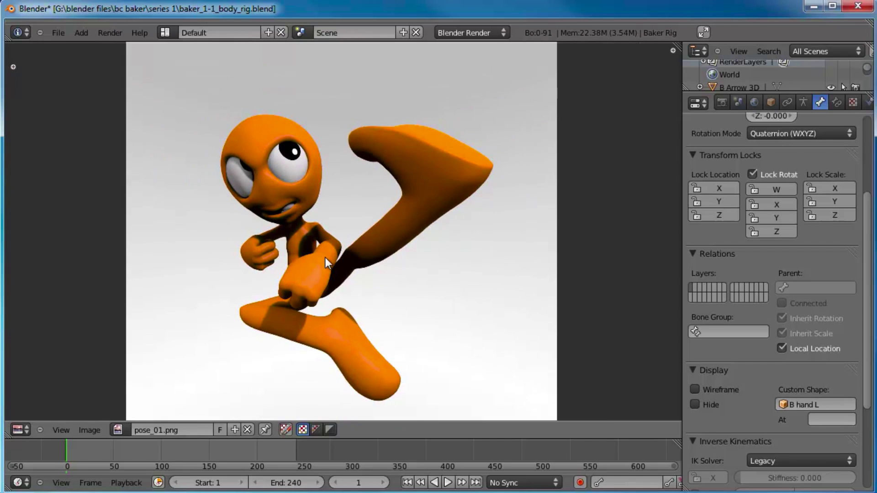
{"action": "scroll", "coordinate": [325, 257], "scroll_direction": "up", "scroll_amount": 1}
{"action": "key", "text": "g"}
{"action": "left_click", "coordinate": [352, 250]}
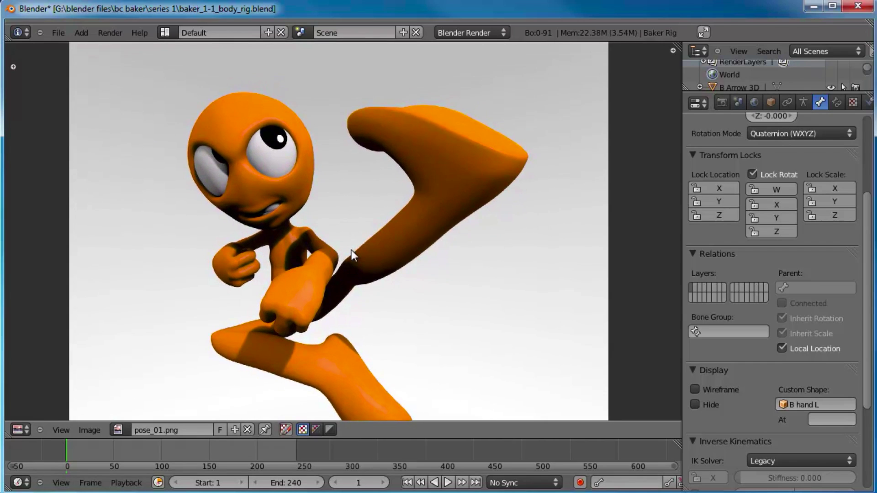
{"action": "left_click", "coordinate": [352, 245]}
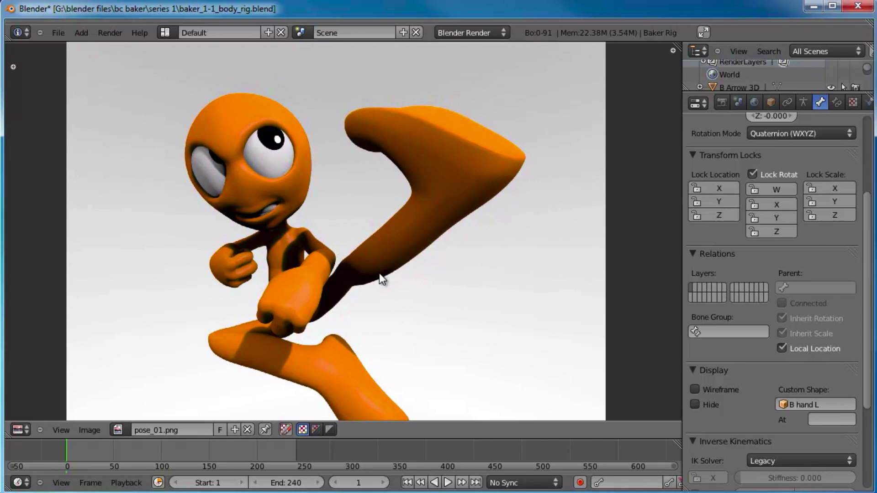
Switch the image editor to the 3D View and select the rig's left foot control.
{"action": "left_click", "coordinate": [14, 432]}
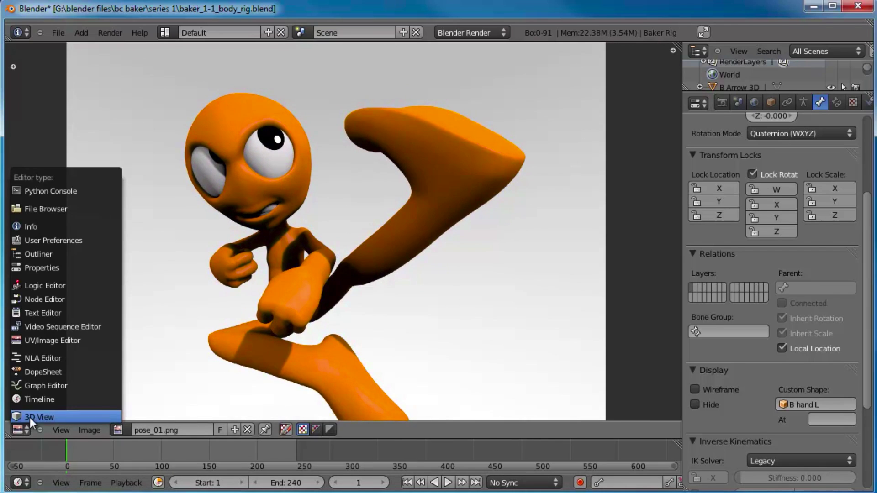
{"action": "left_click", "coordinate": [30, 418]}
{"action": "middle_click_drag", "start_coordinate": [341, 314], "coordinate": [303, 274]}
{"action": "right_click", "coordinate": [379, 369]}
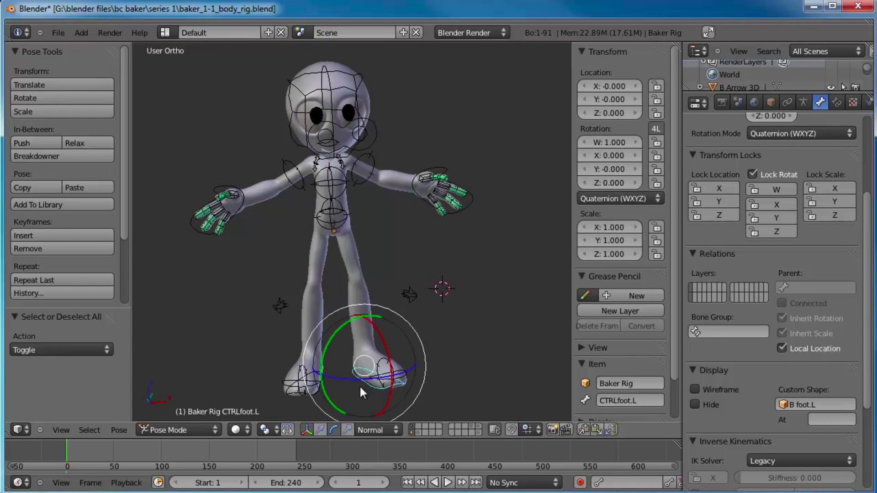
Try moving the left foot control CTRLfoot.L to test the leg's bend, and cancel the move.
{"action": "middle_click_drag", "start_coordinate": [360, 385], "coordinate": [340, 341]}
{"action": "key", "text": "g"}
{"action": "right_click", "coordinate": [329, 323]}
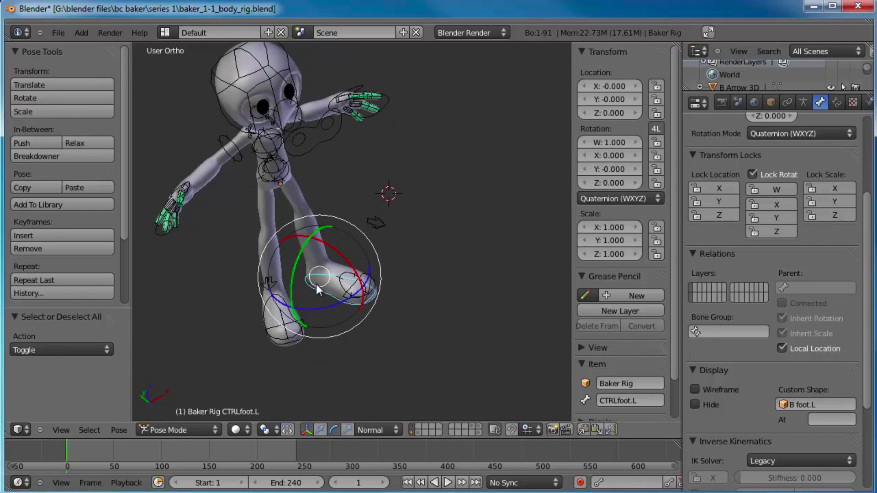
{"action": "key", "text": "g"}
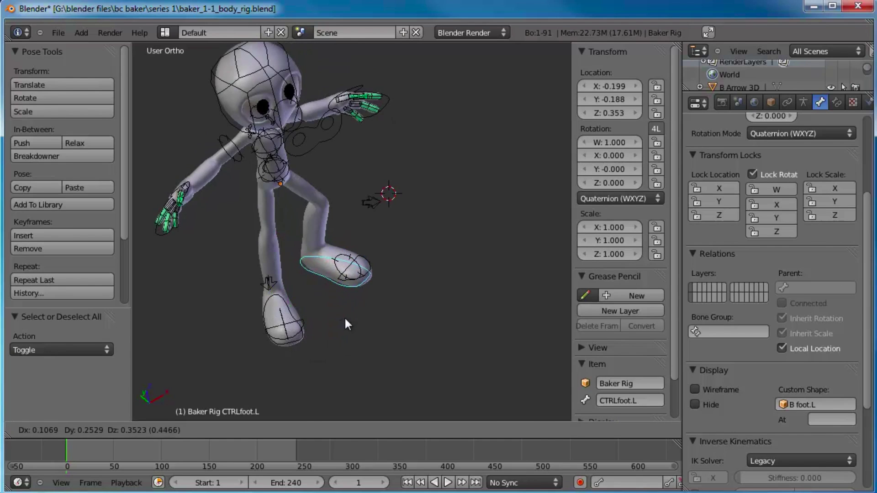
{"action": "key", "text": "Escape"}
Select the head control bone and hide the rig's layer, leaving only the character meshes displayed.
{"action": "middle_click_drag", "start_coordinate": [336, 236], "coordinate": [381, 281]}
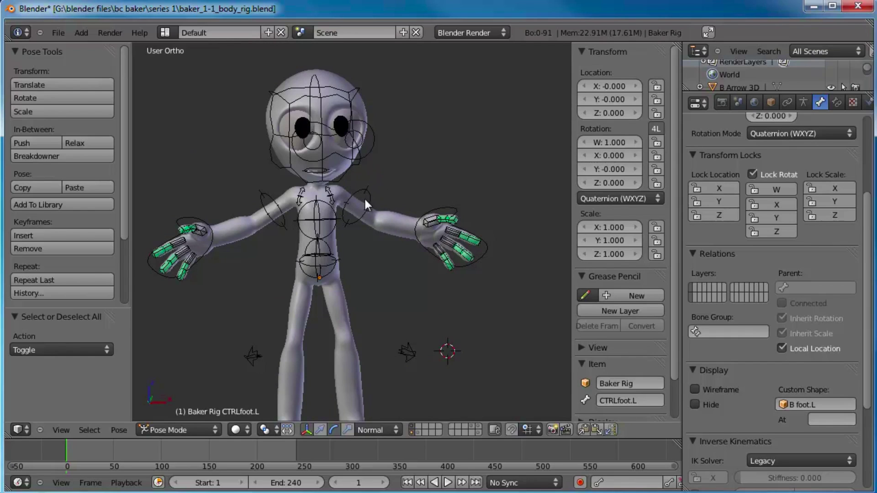
{"action": "middle_click_drag", "start_coordinate": [364, 197], "coordinate": [413, 267]}
{"action": "scroll", "coordinate": [413, 266], "scroll_direction": "up", "scroll_amount": 2}
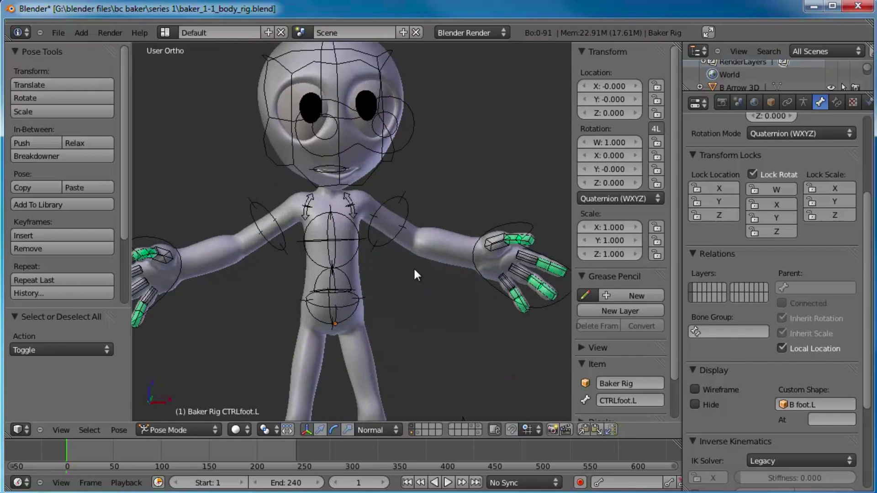
{"action": "middle_click_drag", "start_coordinate": [413, 165], "coordinate": [424, 217], "text": "shift"}
{"action": "right_click", "coordinate": [387, 98]}
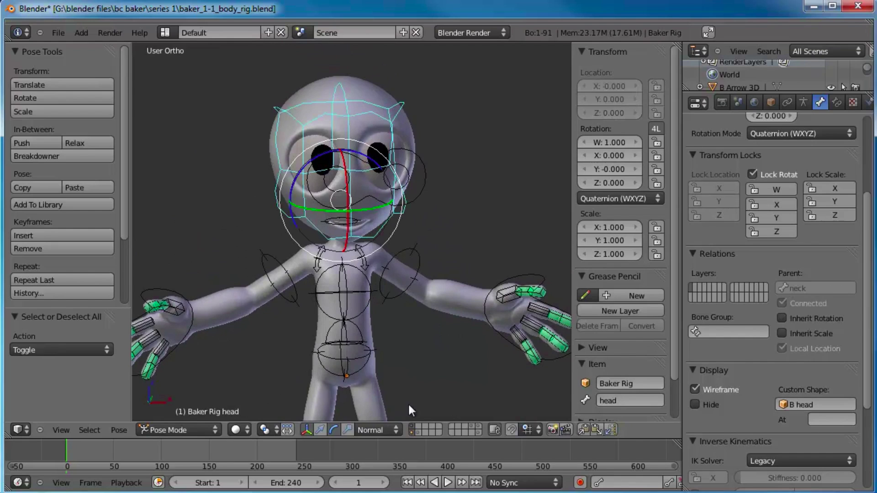
{"action": "left_click", "coordinate": [412, 430]}
{"action": "scroll", "coordinate": [334, 297], "scroll_direction": "down", "scroll_amount": 2}
{"action": "middle_click_drag", "start_coordinate": [334, 297], "coordinate": [339, 273], "text": "shift"}
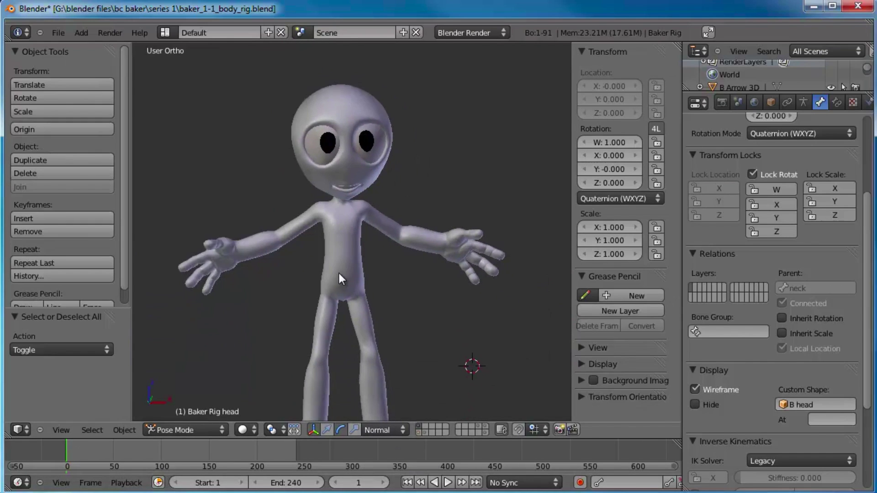
Select the character's body mesh and enter Edit Mode.
{"action": "right_click", "coordinate": [339, 273]}
{"action": "scroll", "coordinate": [390, 319], "scroll_direction": "up", "scroll_amount": 2}
{"action": "middle_click_drag", "start_coordinate": [391, 321], "coordinate": [342, 269]}
{"action": "scroll", "coordinate": [356, 342], "scroll_direction": "down", "scroll_amount": 1}
{"action": "left_click", "coordinate": [234, 285]}
{"action": "middle_click_drag", "start_coordinate": [331, 304], "coordinate": [402, 303]}
{"action": "key", "text": "Tab"}
Examine the body mesh's topology around the face, torso, arms and legs with all vertices deselected.
{"action": "scroll", "coordinate": [391, 297], "scroll_direction": "up", "scroll_amount": 5}
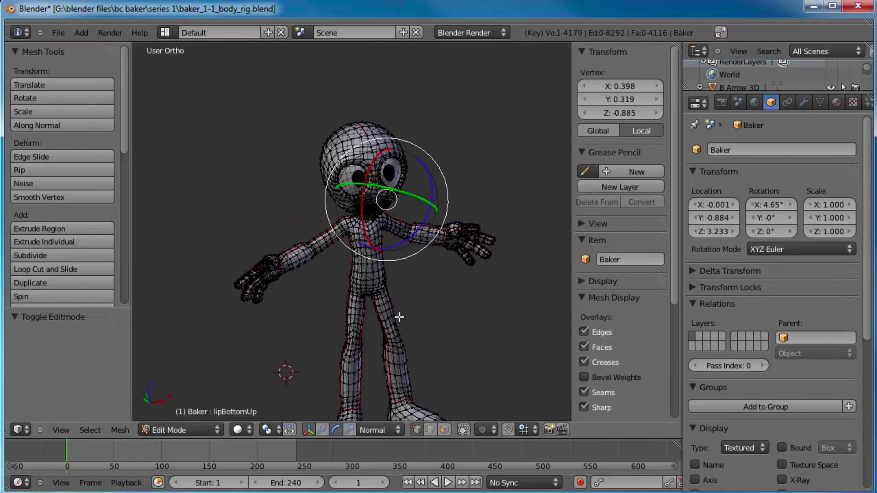
{"action": "middle_click_drag", "start_coordinate": [355, 312], "coordinate": [369, 317]}
{"action": "middle_click_drag", "start_coordinate": [368, 228], "coordinate": [360, 293], "text": "shift"}
{"action": "scroll", "coordinate": [357, 323], "scroll_direction": "up", "scroll_amount": 3}
{"action": "middle_click_drag", "start_coordinate": [330, 209], "coordinate": [262, 232]}
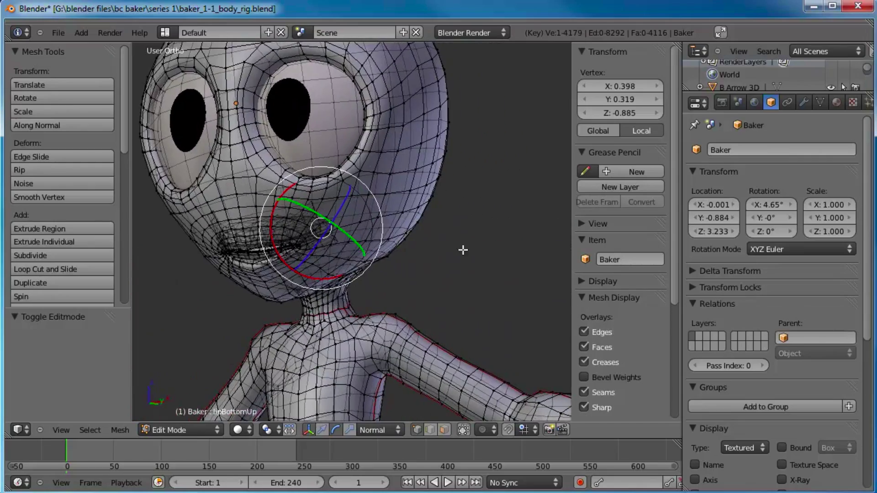
{"action": "middle_click_drag", "start_coordinate": [462, 249], "coordinate": [450, 279]}
{"action": "middle_click_drag", "start_coordinate": [270, 354], "coordinate": [276, 302]}
{"action": "scroll", "coordinate": [281, 356], "scroll_direction": "down", "scroll_amount": 2}
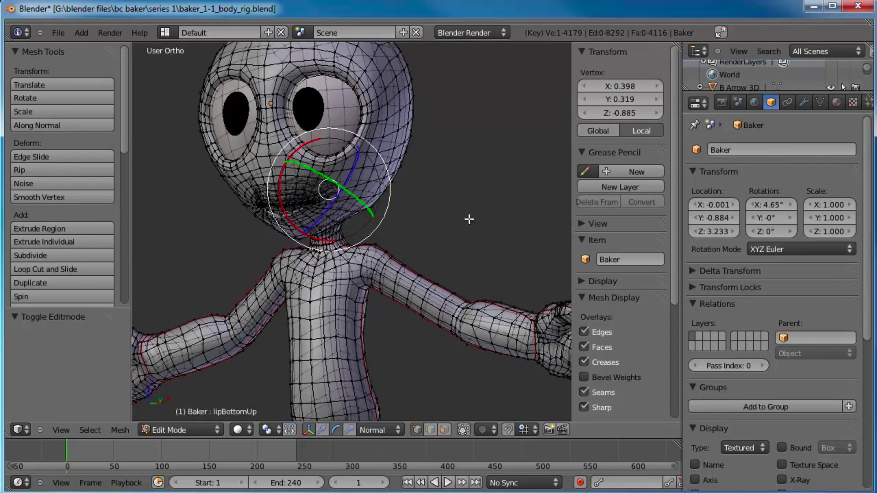
{"action": "middle_click_drag", "start_coordinate": [470, 220], "coordinate": [457, 234]}
{"action": "key", "text": "a"}
{"action": "middle_click_drag", "start_coordinate": [282, 237], "coordinate": [277, 271]}
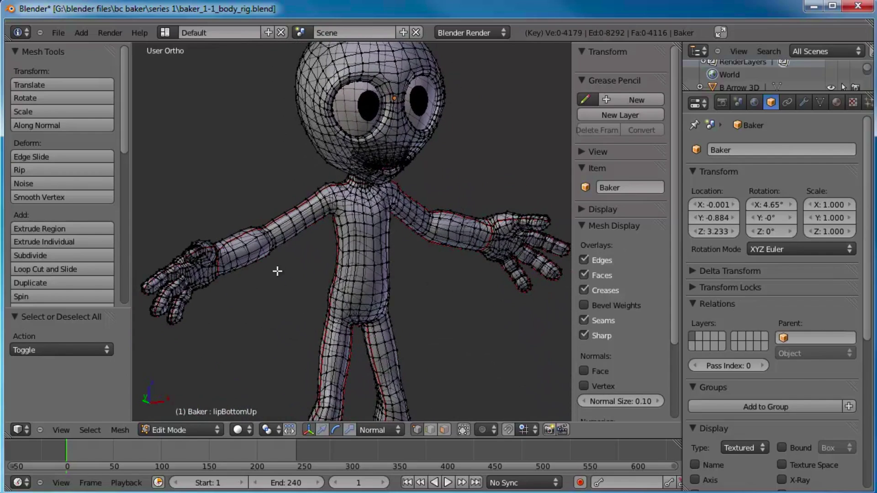
{"action": "middle_click_drag", "start_coordinate": [457, 295], "coordinate": [439, 260]}
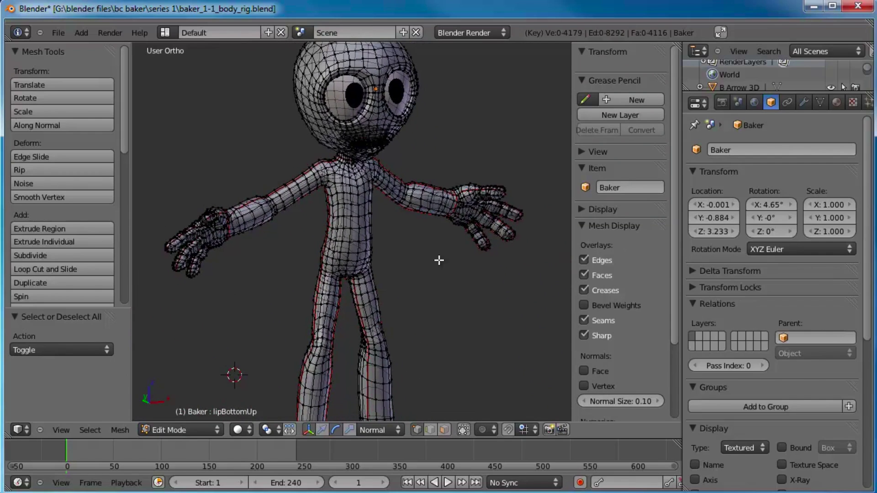
{"action": "middle_click_drag", "start_coordinate": [388, 286], "coordinate": [324, 315]}
{"action": "middle_click_drag", "start_coordinate": [414, 298], "coordinate": [245, 261]}
Leave Edit Mode and hide the body mesh in front view to expose the eye objects.
{"action": "key", "text": "Tab"}
{"action": "middle_click_drag", "start_coordinate": [406, 253], "coordinate": [415, 316]}
{"action": "scroll", "coordinate": [415, 312], "scroll_direction": "up", "scroll_amount": 2}
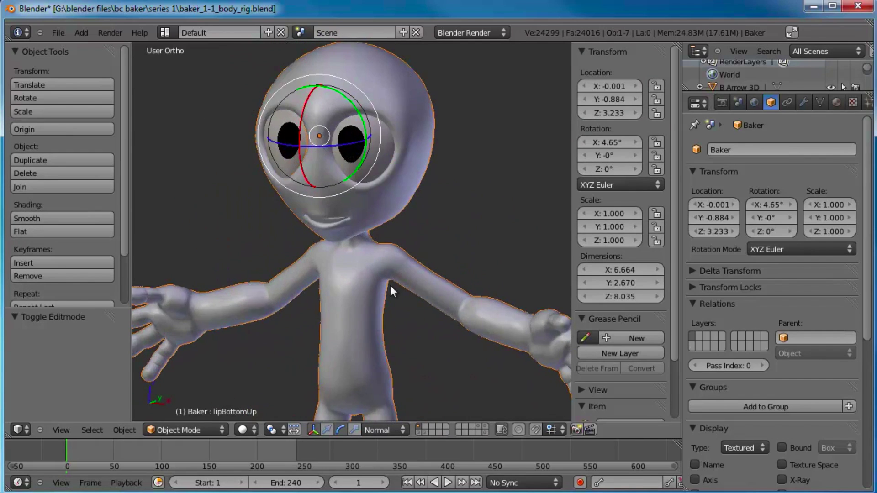
{"action": "middle_click_drag", "start_coordinate": [390, 284], "coordinate": [396, 318], "text": "shift"}
{"action": "middle_click_drag", "start_coordinate": [278, 295], "coordinate": [312, 281]}
{"action": "key", "text": "KP_1"}
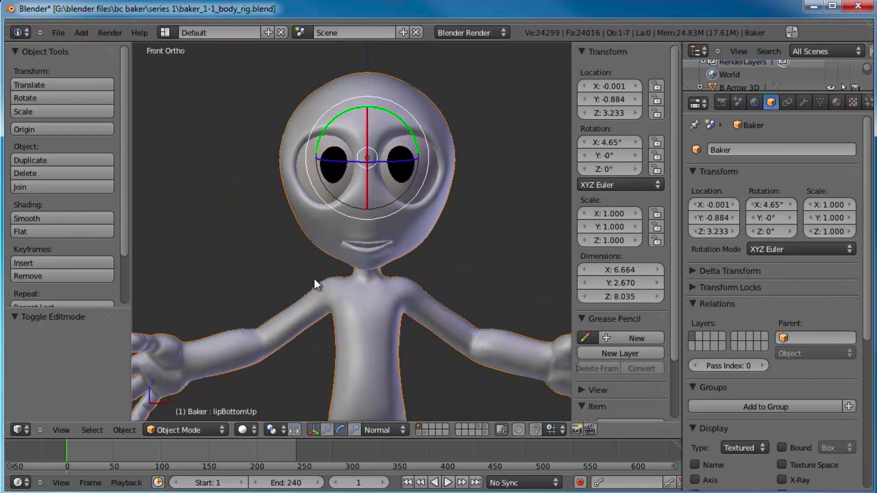
{"action": "scroll", "coordinate": [281, 276], "scroll_direction": "up", "scroll_amount": 2}
{"action": "key", "text": "h"}
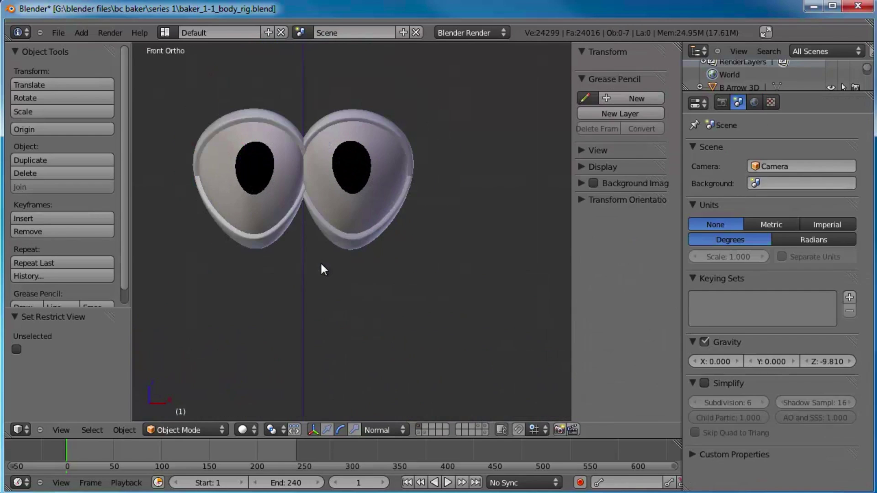
Examine the separate eye parts by selecting the right eye, the left eye and the left upper eyelid in turn.
{"action": "right_click", "coordinate": [325, 254]}
{"action": "middle_click_drag", "start_coordinate": [325, 254], "coordinate": [336, 223]}
{"action": "key", "text": "h"}
{"action": "right_click", "coordinate": [336, 226]}
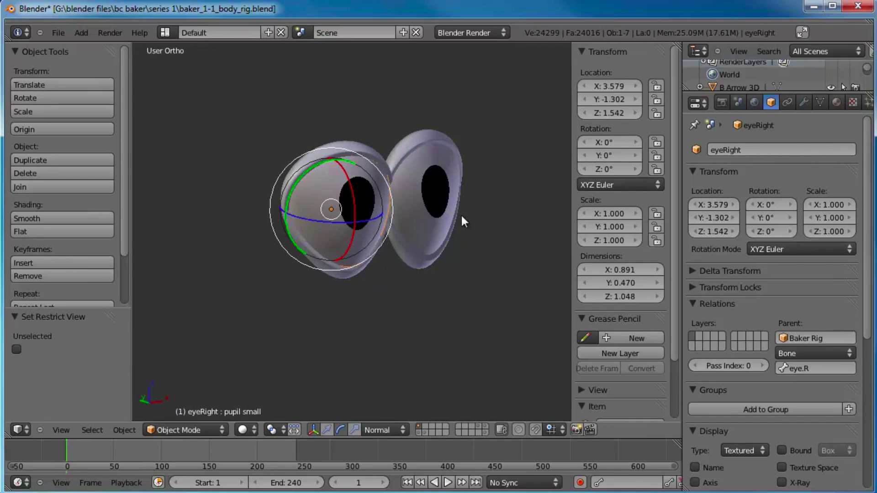
{"action": "key", "text": "a"}
{"action": "right_click", "coordinate": [436, 210]}
{"action": "middle_click_drag", "start_coordinate": [436, 210], "coordinate": [349, 273]}
{"action": "key", "text": "a"}
{"action": "right_click", "coordinate": [360, 251]}
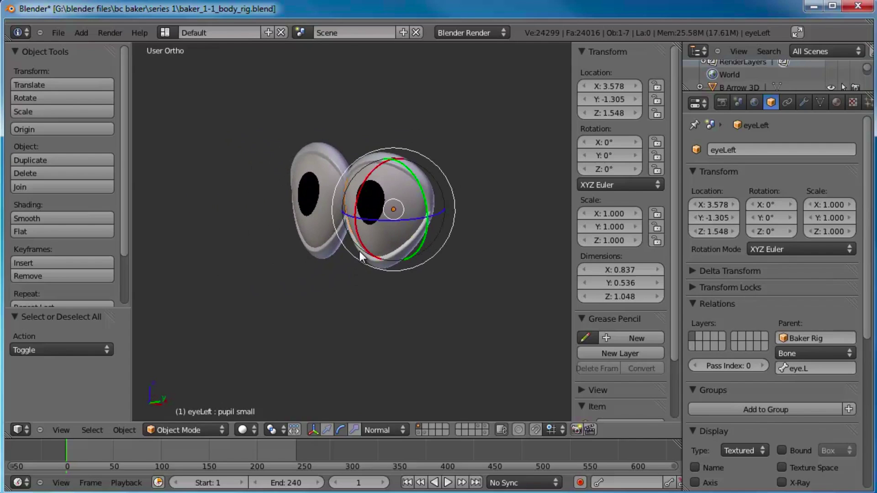
{"action": "right_click", "coordinate": [386, 140]}
{"action": "middle_click_drag", "start_coordinate": [385, 160], "coordinate": [301, 160]}
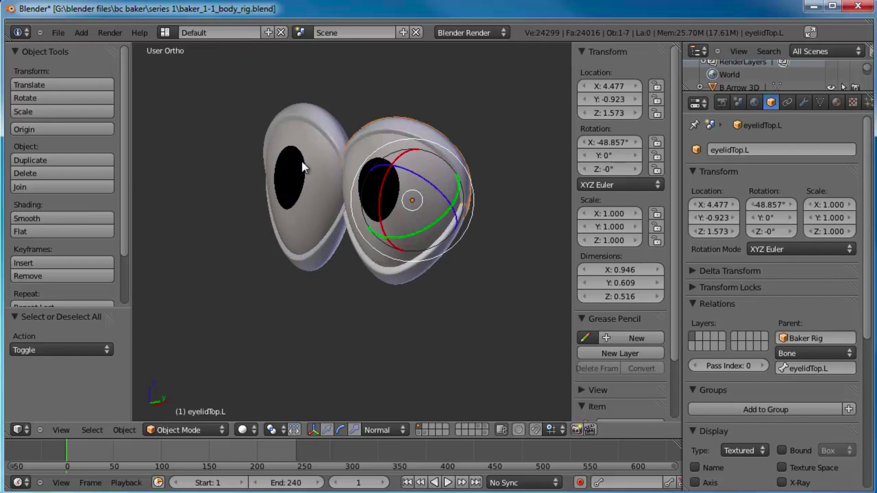
Check the contents of the other scene layers by showing and hiding each one in turn.
{"action": "left_click", "coordinate": [423, 431], "text": "shift"}
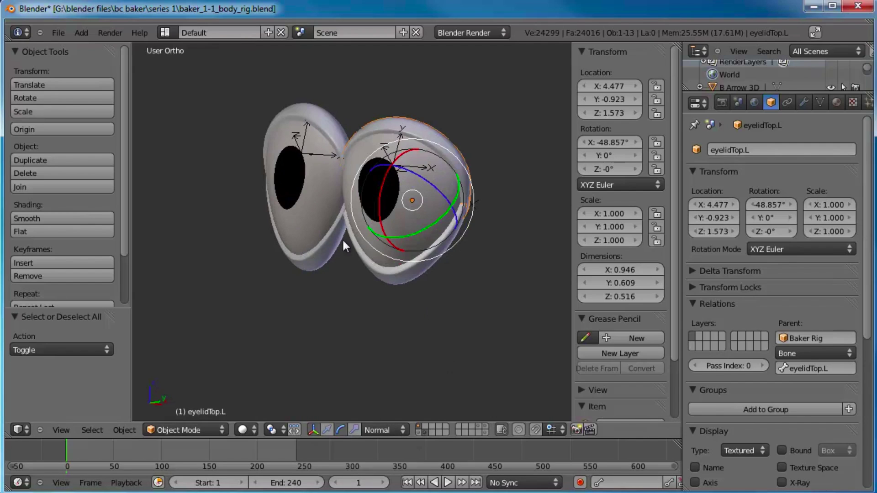
{"action": "left_click", "coordinate": [424, 432], "text": "shift"}
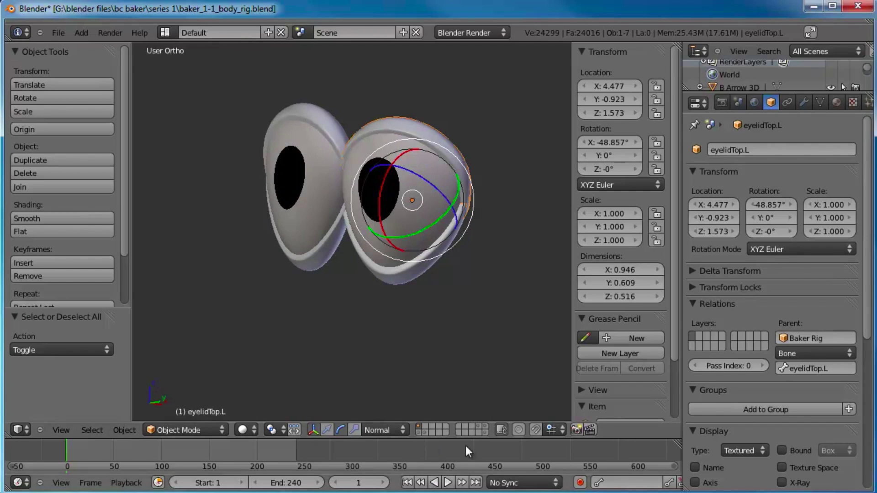
{"action": "left_click", "coordinate": [486, 426], "text": "shift"}
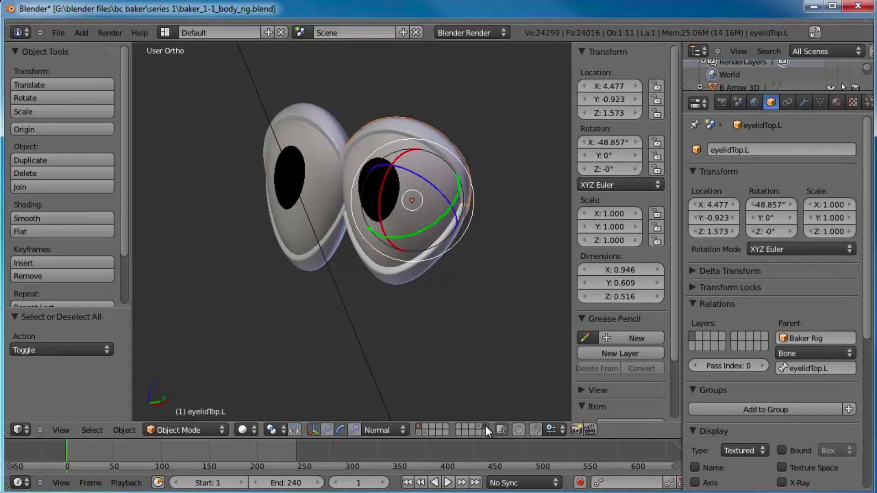
{"action": "left_click", "coordinate": [486, 426], "text": "shift"}
{"action": "left_click", "coordinate": [486, 434], "text": "shift"}
{"action": "left_click", "coordinate": [486, 434], "text": "shift"}
Show the rig's layer again and select the head control, followed by the eyeLOOK control.
{"action": "left_click", "coordinate": [418, 432], "text": "shift"}
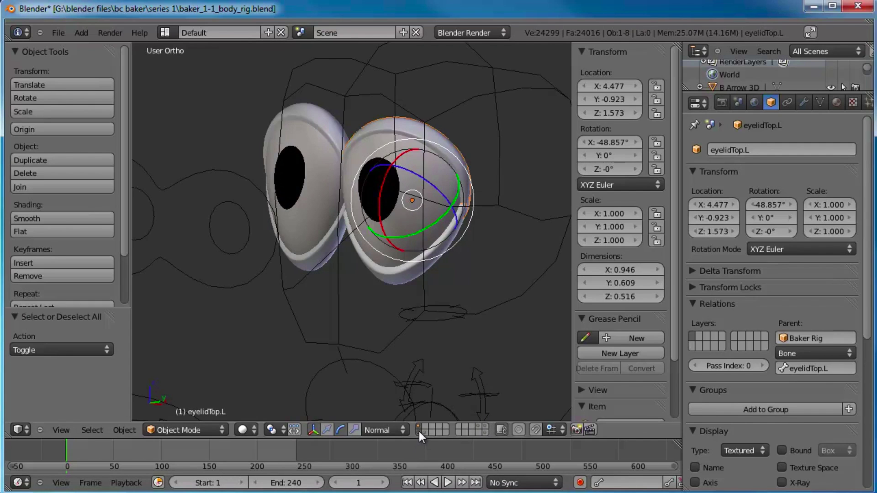
{"action": "scroll", "coordinate": [384, 318], "scroll_direction": "down", "scroll_amount": 3}
{"action": "scroll", "coordinate": [358, 256], "scroll_direction": "up", "scroll_amount": 2}
{"action": "right_click", "coordinate": [407, 273]}
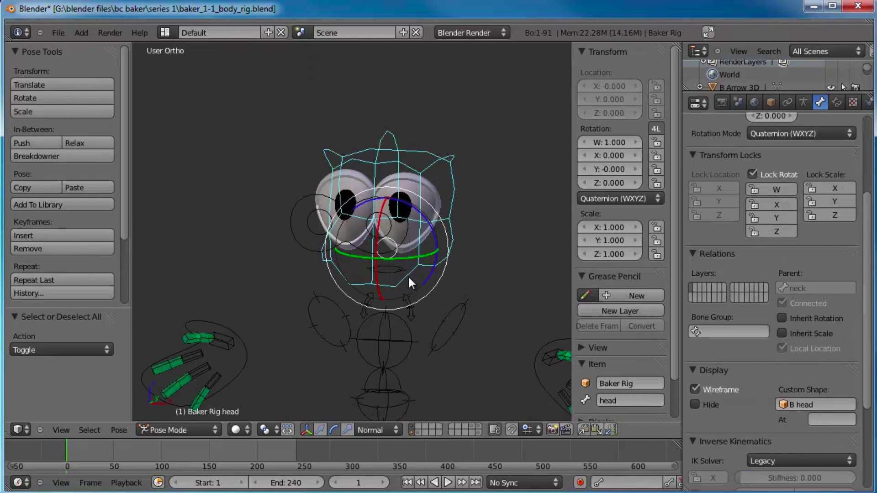
{"action": "right_click", "coordinate": [399, 238]}
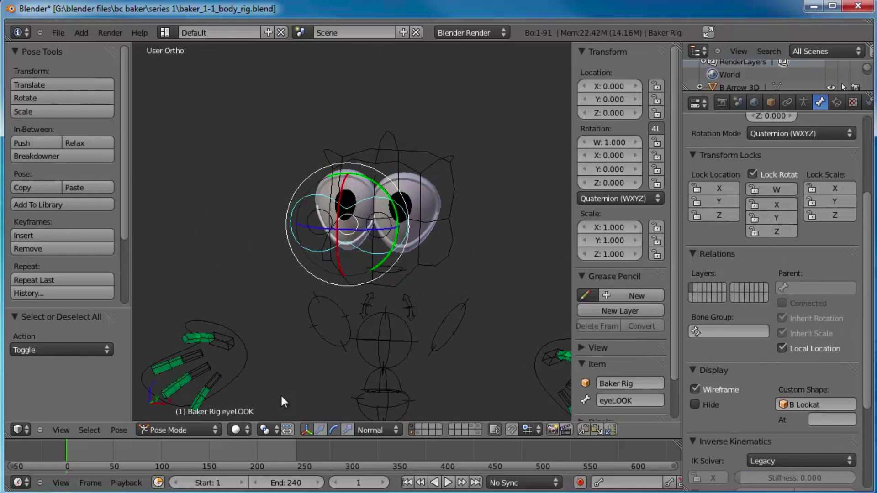
Return to Object Mode, unhide all objects and select the body mesh without moving it.
{"action": "left_click", "coordinate": [186, 426]}
{"action": "left_click", "coordinate": [185, 419]}
{"action": "scroll", "coordinate": [434, 252], "scroll_direction": "up", "scroll_amount": 2}
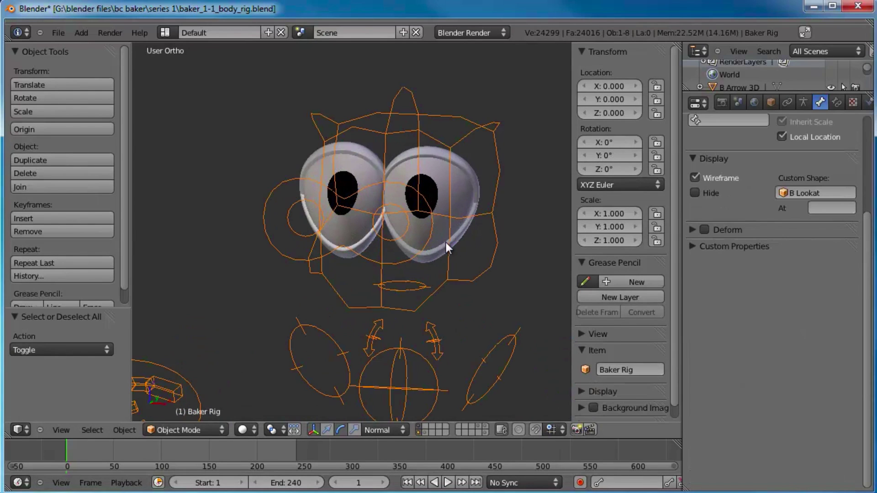
{"action": "key", "text": "alt+h"}
{"action": "scroll", "coordinate": [446, 242], "scroll_direction": "down", "scroll_amount": 1}
{"action": "key", "text": "a"}
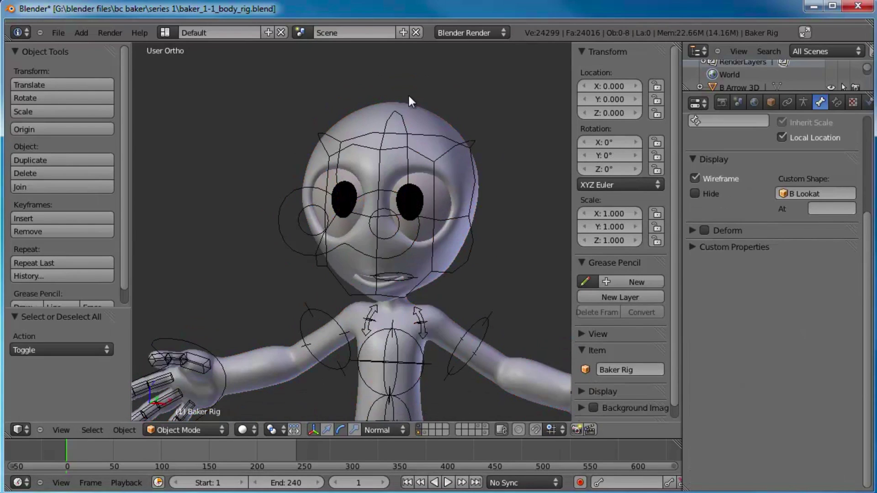
{"action": "right_click", "coordinate": [420, 116]}
{"action": "key", "text": "g"}
{"action": "right_click", "coordinate": [532, 163]}
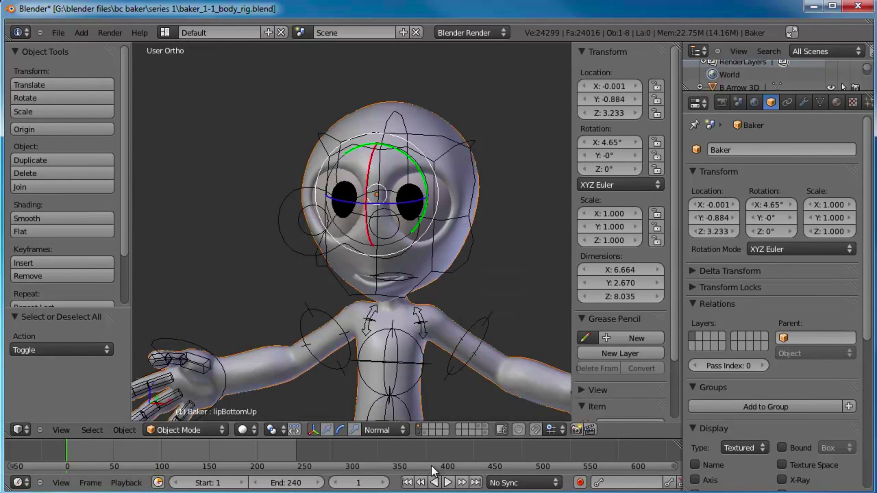
Show the additional layer around the eyes, reveal its hidden deformation cages and deselect everything.
{"action": "left_click", "coordinate": [425, 431], "text": "shift"}
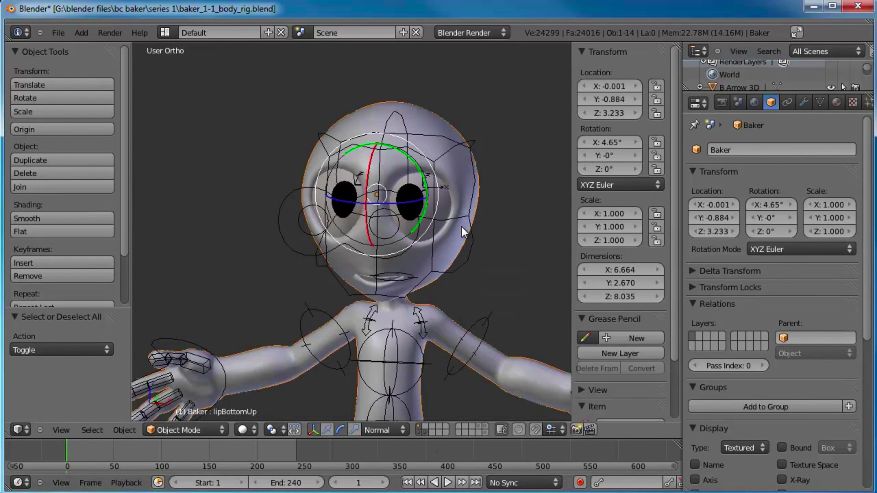
{"action": "key", "text": "alt+h"}
{"action": "scroll", "coordinate": [461, 226], "scroll_direction": "up", "scroll_amount": 2}
{"action": "key", "text": "a"}
{"action": "middle_click_drag", "start_coordinate": [462, 227], "coordinate": [348, 311], "text": "shift"}
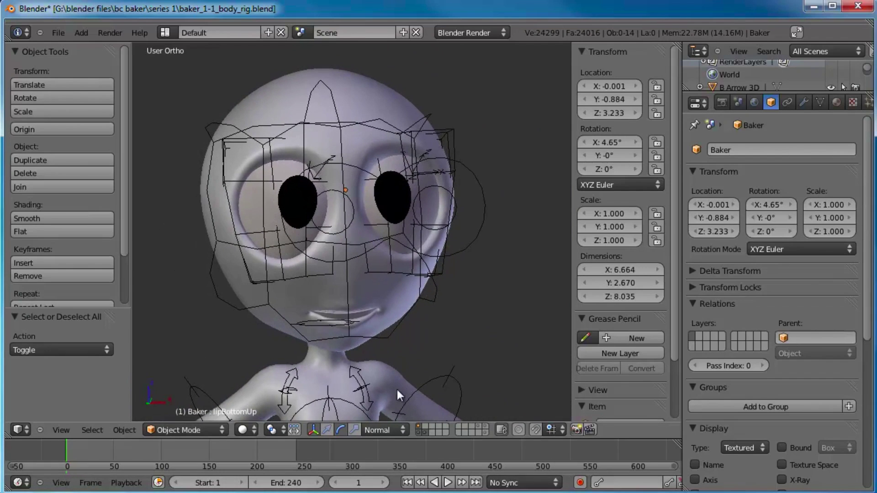
Hide the control rig's layer, select the lattice around the character's left eye and try moving it.
{"action": "left_click", "coordinate": [418, 433], "text": "shift"}
{"action": "scroll", "coordinate": [371, 281], "scroll_direction": "up", "scroll_amount": 3}
{"action": "right_click", "coordinate": [470, 274]}
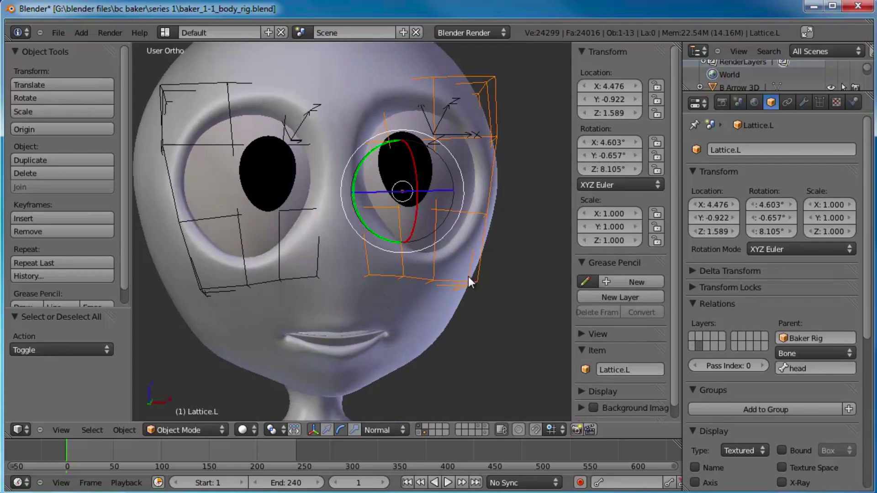
{"action": "middle_click_drag", "start_coordinate": [401, 275], "coordinate": [391, 287]}
{"action": "key", "text": "g"}
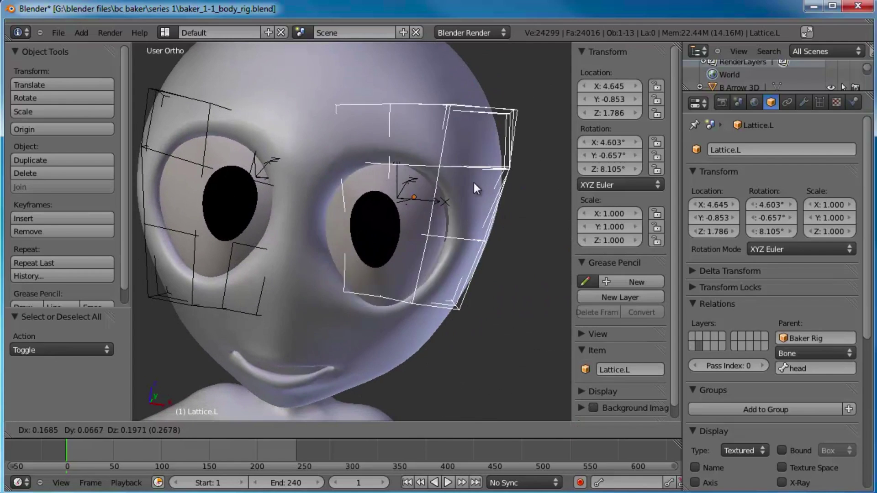
{"action": "left_click", "coordinate": [526, 250]}
Select the left upper eyelid, eyelidTop.L, through the wireframe display and return to solid shading.
{"action": "middle_click_drag", "start_coordinate": [526, 252], "coordinate": [486, 241]}
{"action": "middle_click_drag", "start_coordinate": [367, 201], "coordinate": [372, 156]}
{"action": "right_click", "coordinate": [371, 140]}
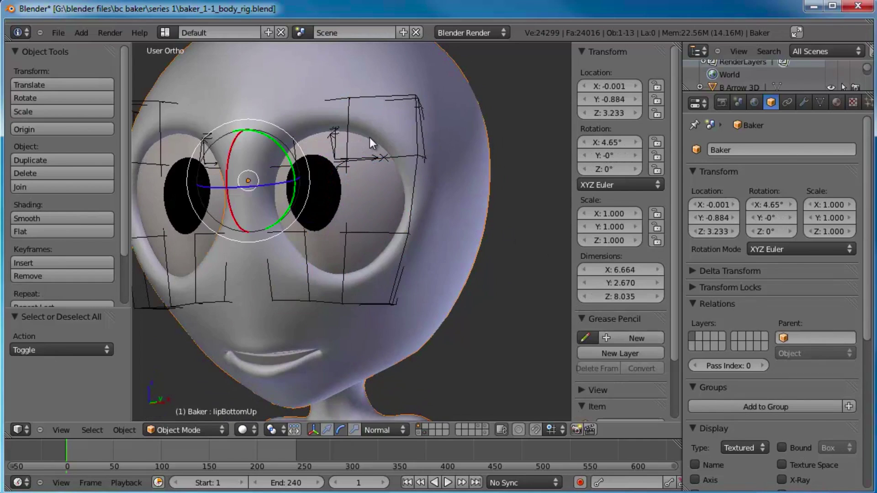
{"action": "key", "text": "z"}
{"action": "right_click", "coordinate": [369, 136]}
{"action": "key", "text": "z"}
{"action": "right_click", "coordinate": [380, 127]}
{"action": "right_click", "coordinate": [380, 128]}
{"action": "key", "text": "z"}
{"action": "right_click", "coordinate": [385, 122]}
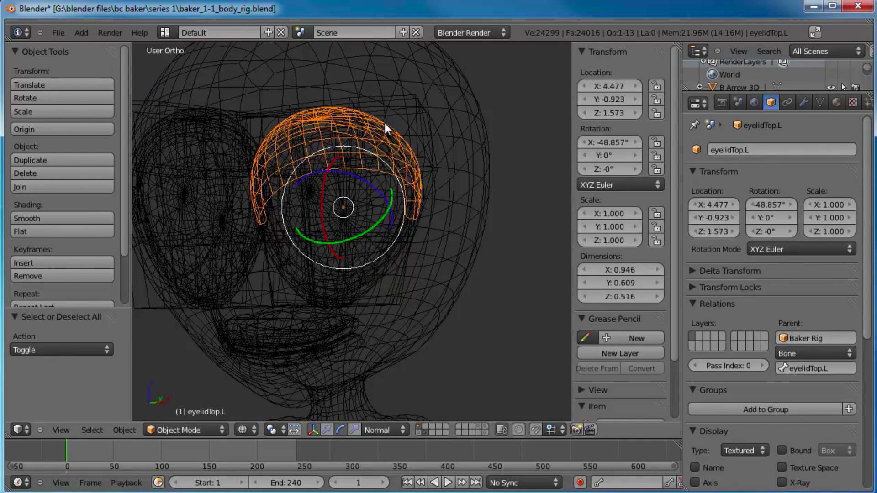
{"action": "key", "text": "z"}
Try trackball-rotating the left upper eyelid down over the eye, and deselect everything.
{"action": "left_click_drag", "start_coordinate": [342, 186], "coordinate": [341, 278]}
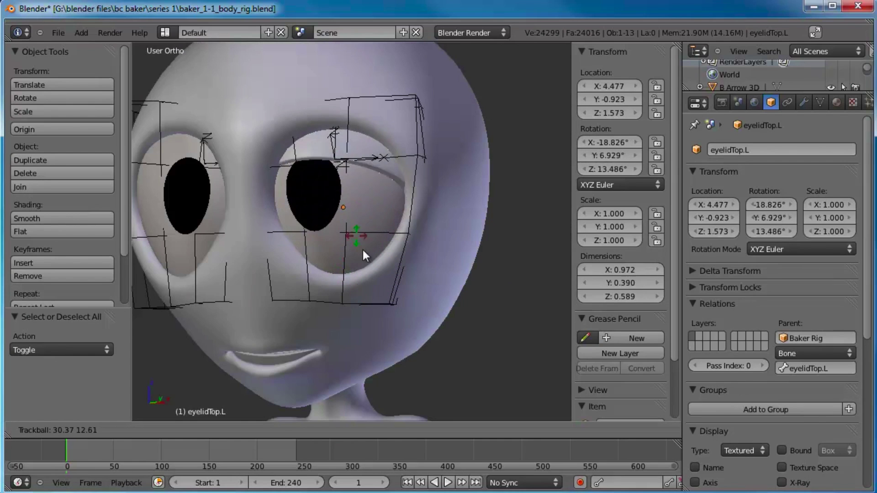
{"action": "right_click", "coordinate": [374, 204]}
{"action": "middle_click_drag", "start_coordinate": [374, 205], "coordinate": [360, 246]}
{"action": "key", "text": "a"}
Check the eye lattices from the front and hide their layer, leaving only the character's mesh layer displayed.
{"action": "scroll", "coordinate": [379, 268], "scroll_direction": "down", "scroll_amount": 1}
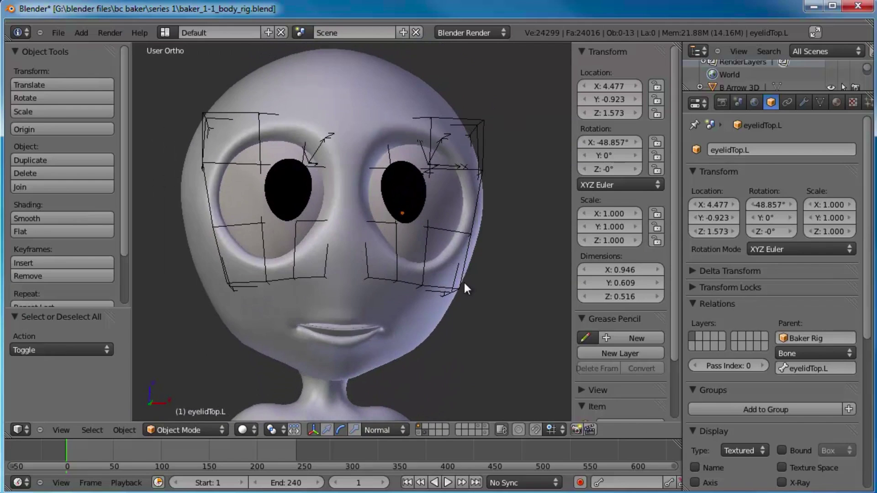
{"action": "mouse_move", "coordinate": [373, 286]}
{"action": "middle_mouse_down"}
{"action": "mouse_move", "coordinate": [354, 260]}
{"action": "mouse_move", "coordinate": [358, 289]}
{"action": "middle_mouse_up"}
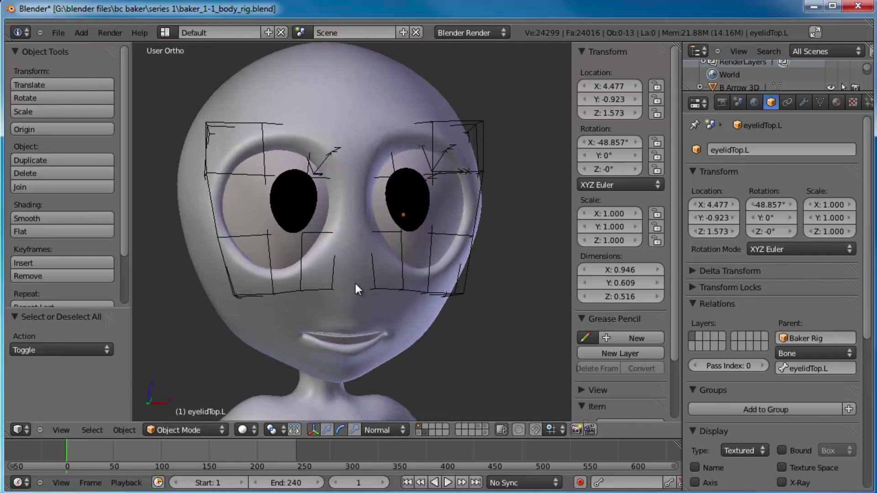
{"action": "scroll", "coordinate": [356, 284], "scroll_direction": "up", "scroll_amount": 1}
{"action": "key", "text": "KP_1"}
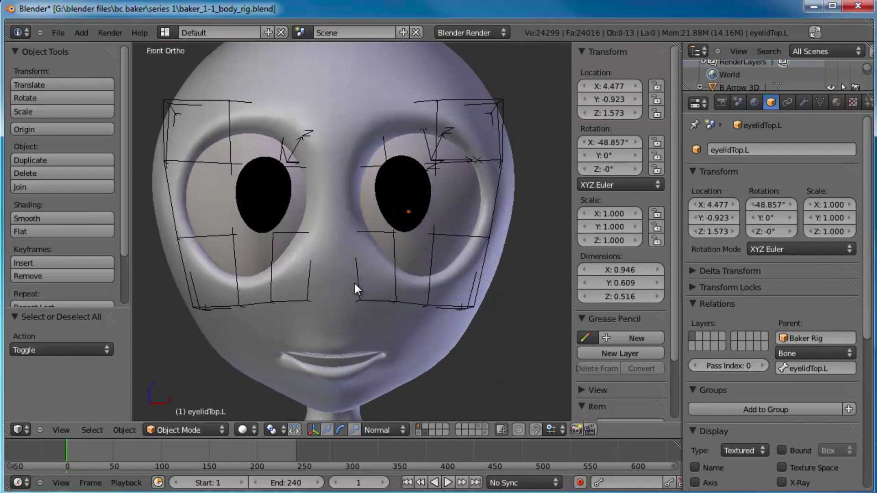
{"action": "scroll", "coordinate": [355, 284], "scroll_direction": "down", "scroll_amount": 3}
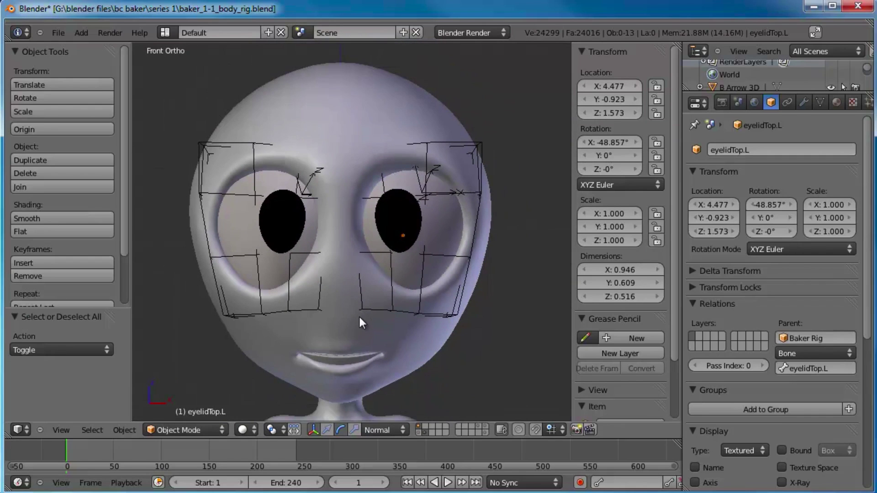
{"action": "left_click", "coordinate": [426, 432], "text": "shift"}
{"action": "scroll", "coordinate": [401, 316], "scroll_direction": "down", "scroll_amount": 3}
{"action": "middle_click_drag", "start_coordinate": [389, 361], "coordinate": [338, 273], "text": "shift"}
Select the Baker body mesh and display its materials, with the Orange slot active.
{"action": "right_click", "coordinate": [380, 328]}
{"action": "scroll", "coordinate": [416, 237], "scroll_direction": "down", "scroll_amount": 3}
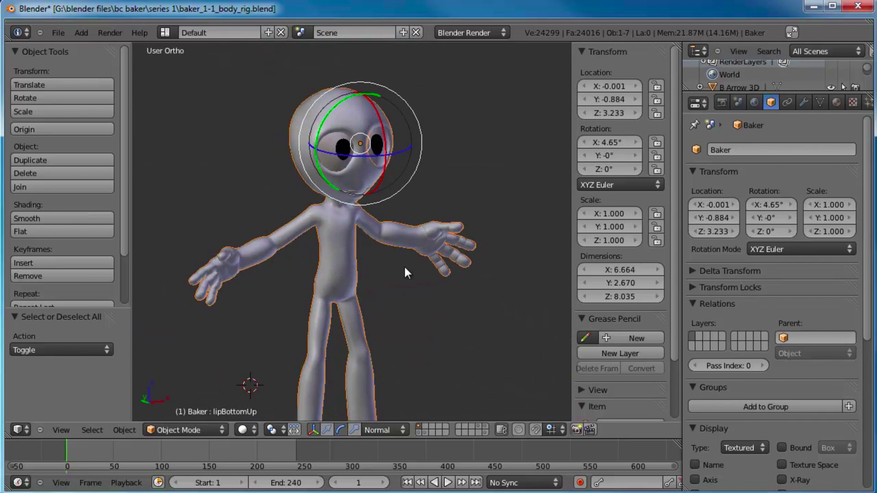
{"action": "scroll", "coordinate": [404, 265], "scroll_direction": "up", "scroll_amount": 2}
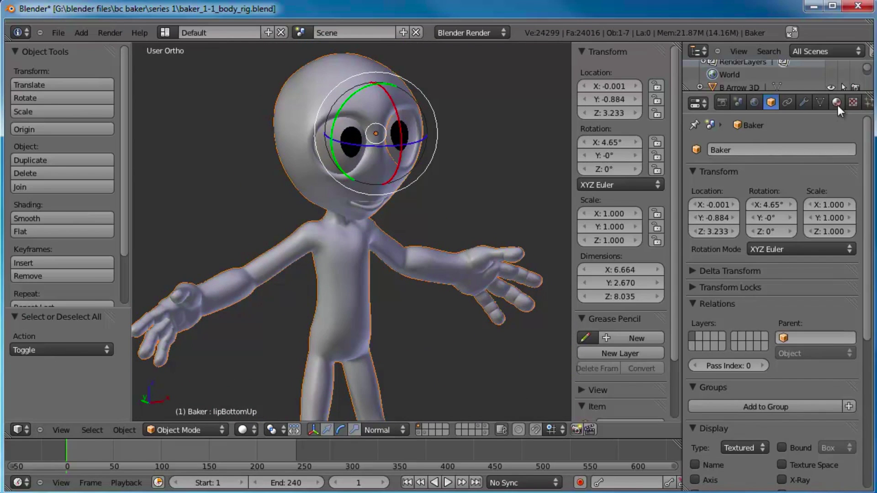
{"action": "left_click", "coordinate": [837, 103]}
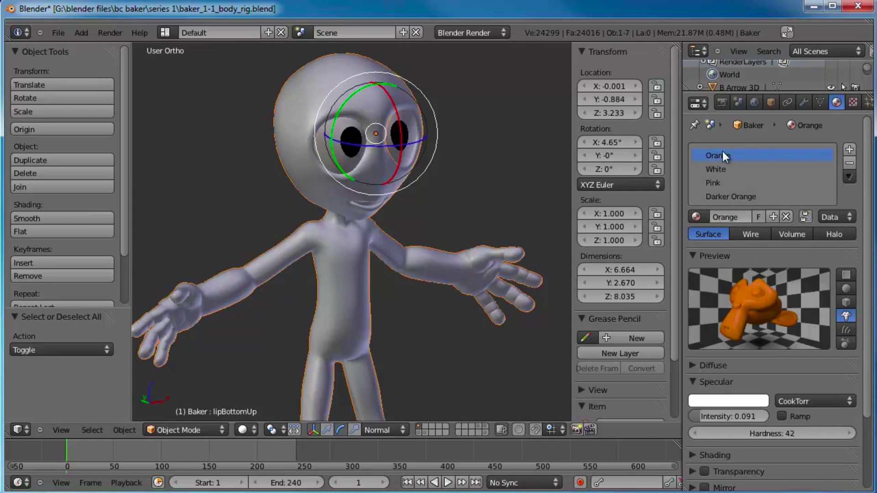
{"action": "scroll", "coordinate": [443, 229], "scroll_direction": "down", "scroll_amount": 4}
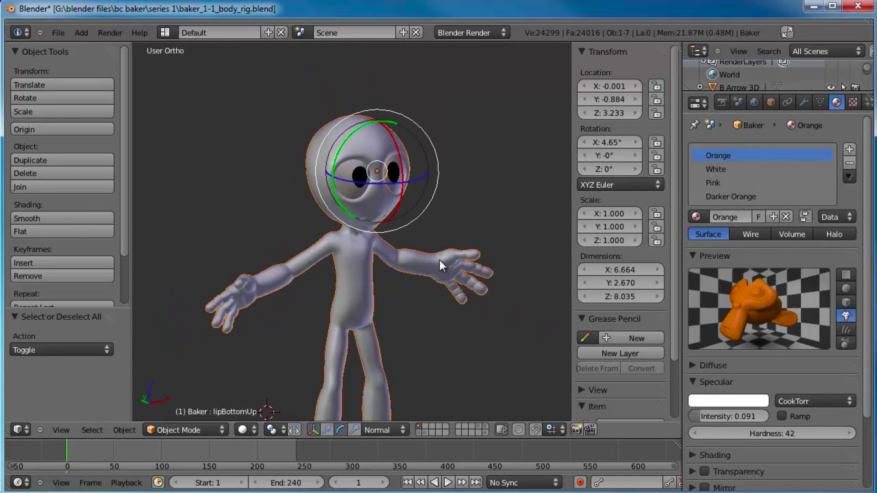
{"action": "middle_click_drag", "start_coordinate": [450, 272], "coordinate": [416, 302]}
{"action": "scroll", "coordinate": [386, 211], "scroll_direction": "up", "scroll_amount": 2}
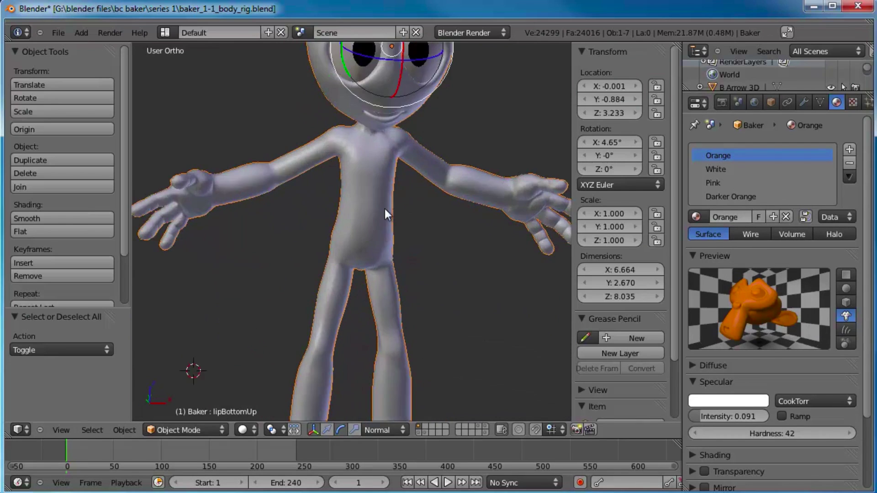
{"action": "middle_click_drag", "start_coordinate": [399, 196], "coordinate": [389, 275], "text": "shift"}
{"action": "scroll", "coordinate": [378, 201], "scroll_direction": "down", "scroll_amount": 1}
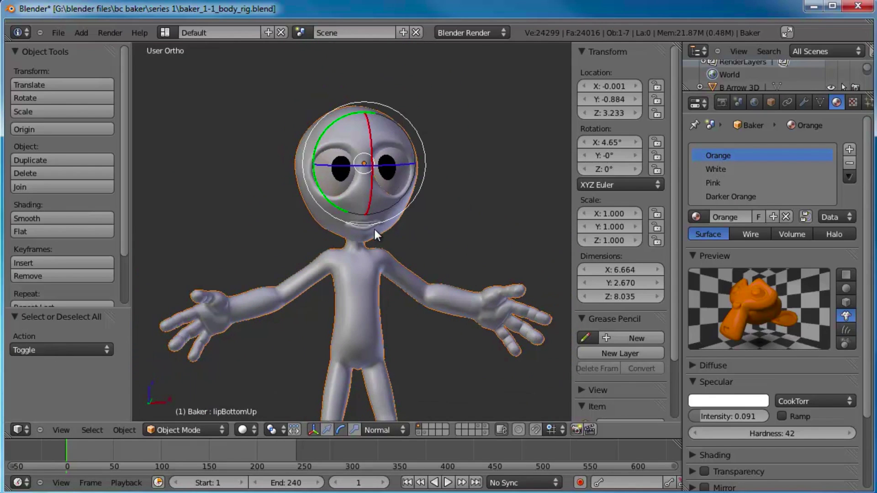
Stop the started render and show the two additional layers holding the camera and lights.
{"action": "key", "text": "F12"}
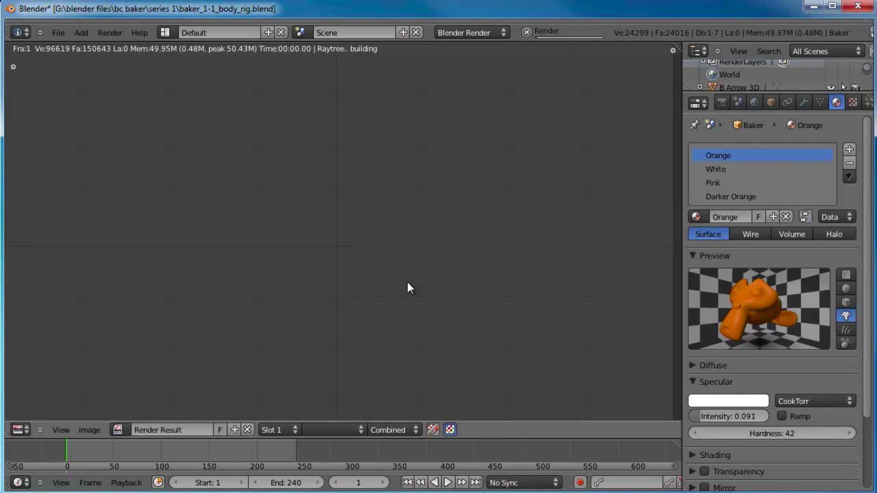
{"action": "key", "text": "Escape"}
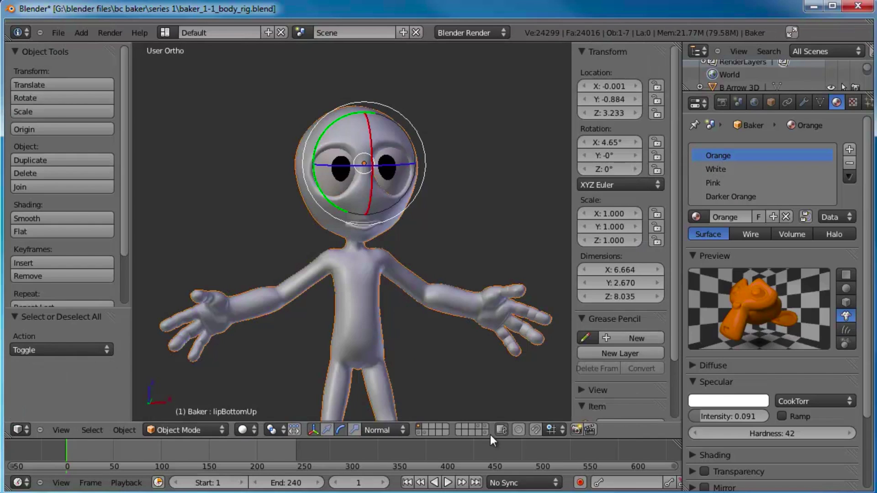
{"action": "left_click", "coordinate": [486, 426], "text": "shift"}
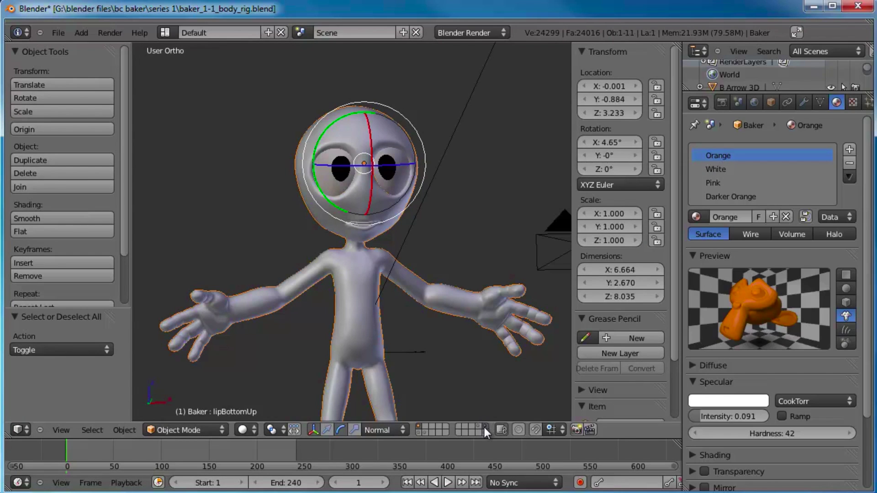
{"action": "scroll", "coordinate": [418, 262], "scroll_direction": "down", "scroll_amount": 7}
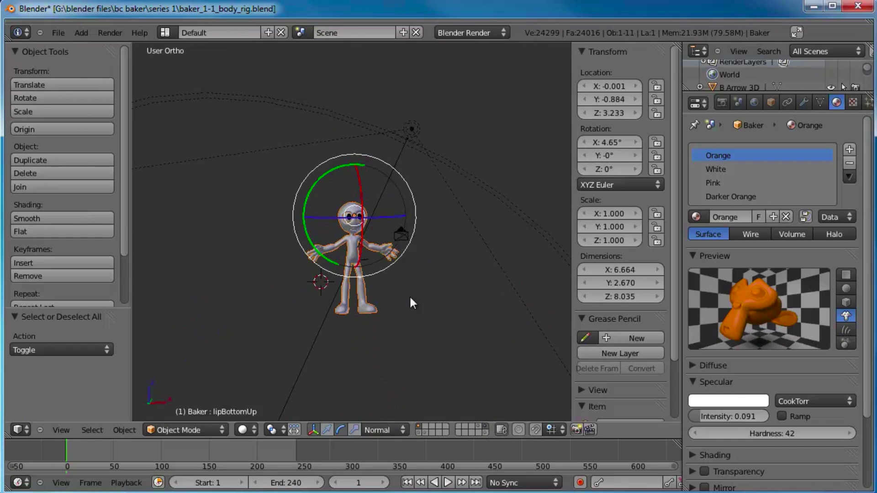
{"action": "middle_click_drag", "start_coordinate": [410, 298], "coordinate": [407, 317]}
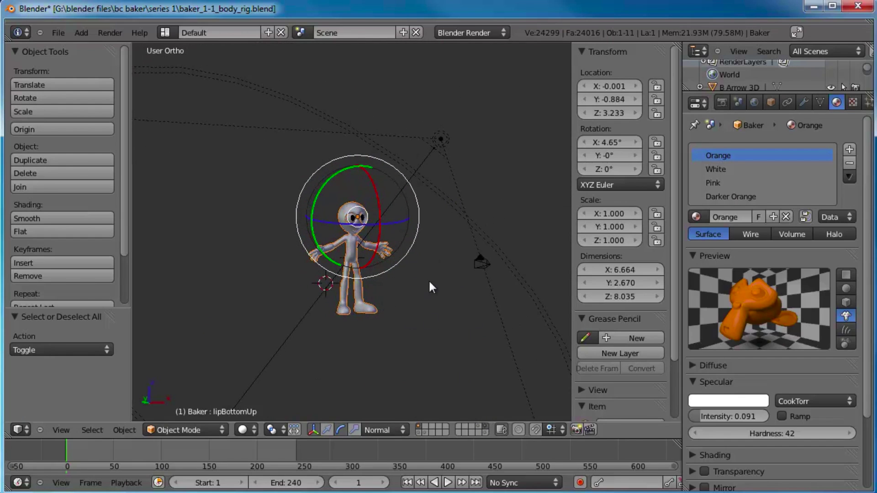
{"action": "left_click", "coordinate": [479, 426], "text": "shift"}
{"action": "middle_click_drag", "start_coordinate": [333, 256], "coordinate": [254, 282]}
{"action": "middle_click_drag", "start_coordinate": [413, 293], "coordinate": [368, 277]}
Render frame 1 of the character with the camera and lights and follow the image until it completes.
{"action": "key", "text": "F12"}
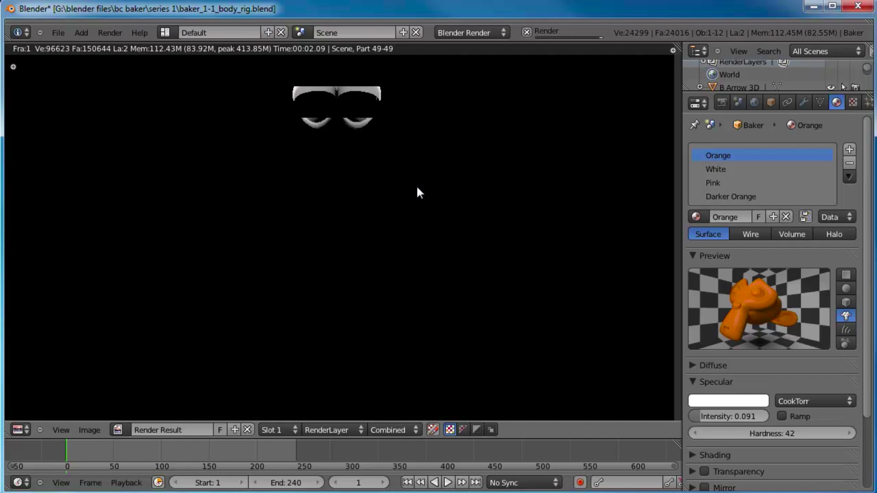
{"action": "key", "text": "F12"}
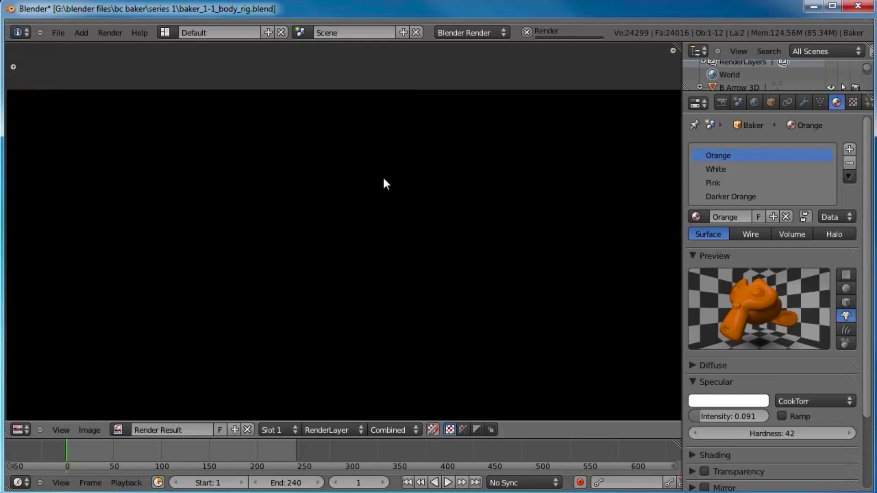
{"action": "middle_click_drag", "start_coordinate": [423, 242], "coordinate": [419, 202]}
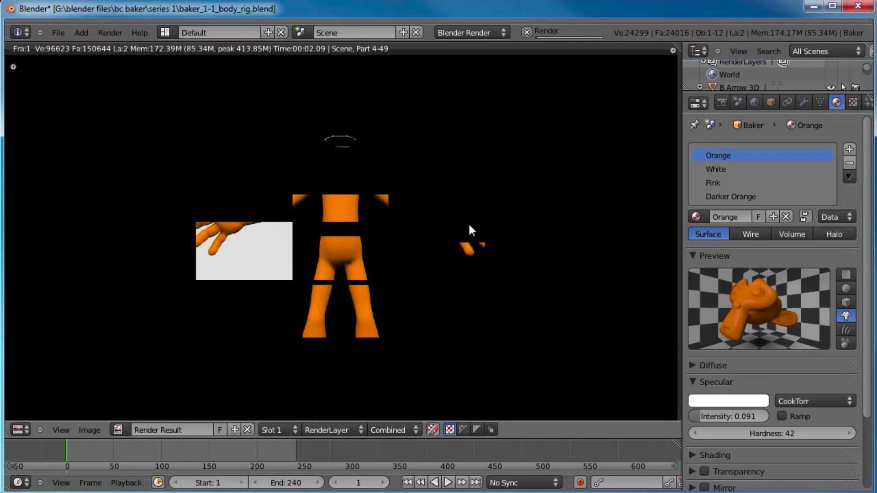
{"action": "middle_click_drag", "start_coordinate": [326, 226], "coordinate": [330, 259]}
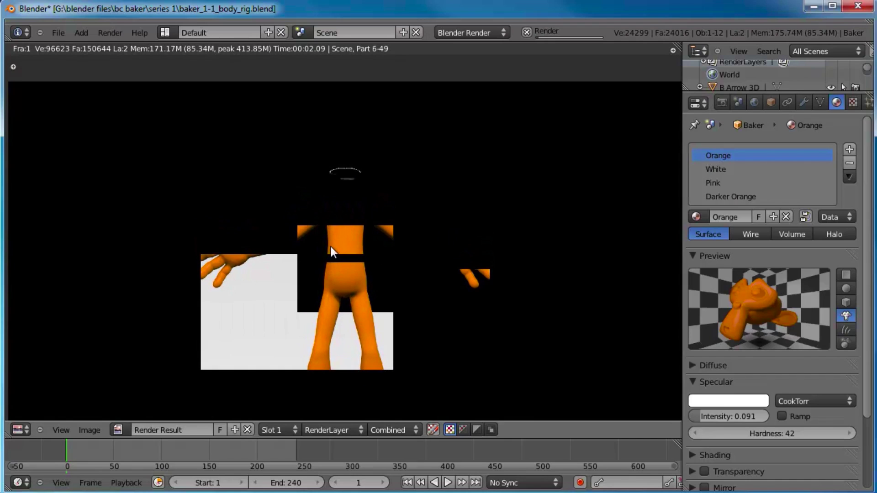
{"action": "middle_click_drag", "start_coordinate": [372, 283], "coordinate": [372, 270]}
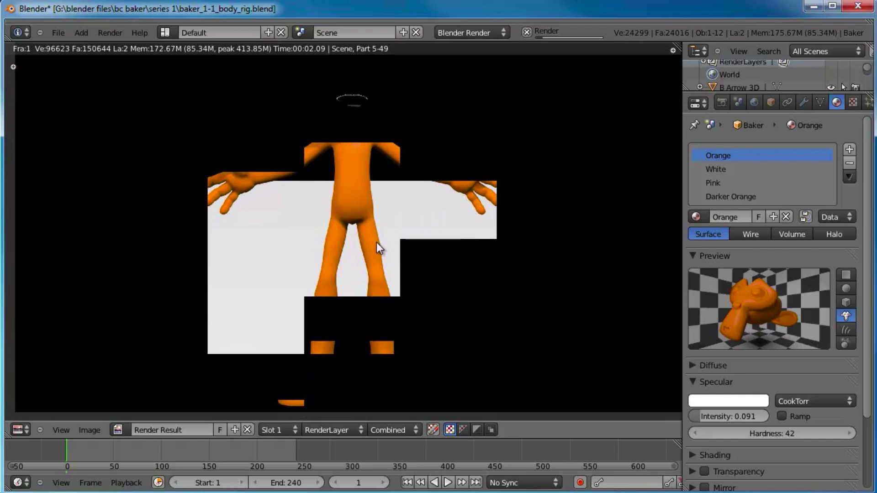
{"action": "scroll", "coordinate": [382, 256], "scroll_direction": "down", "scroll_amount": 2}
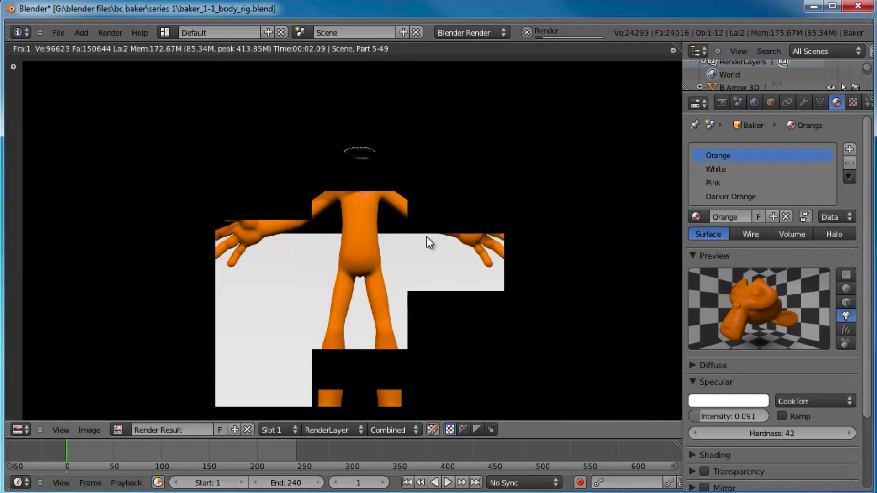
{"action": "middle_click_drag", "start_coordinate": [422, 227], "coordinate": [416, 245]}
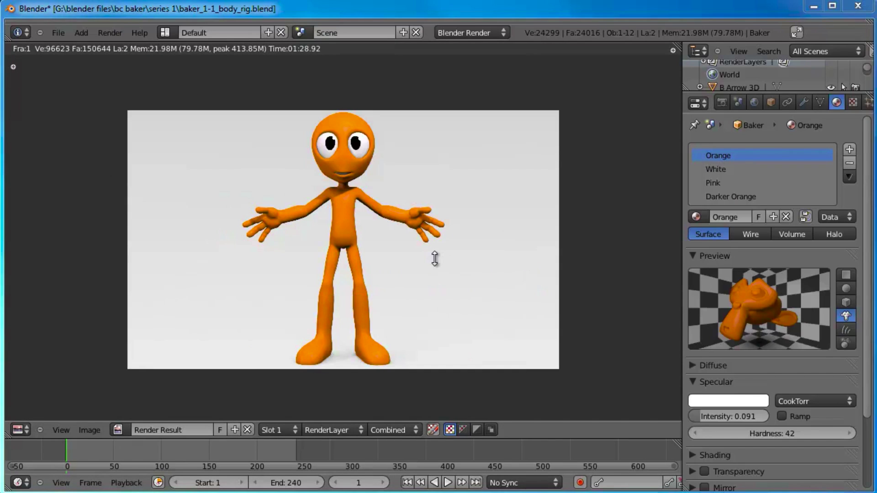
Examine the rendered character's head and eyes up close.
{"action": "scroll", "coordinate": [413, 221], "scroll_direction": "up", "scroll_amount": 2}
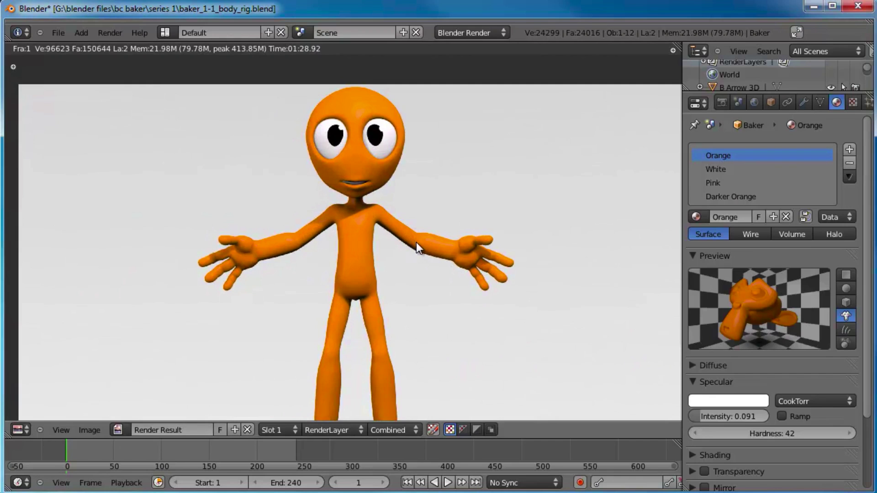
{"action": "scroll", "coordinate": [416, 242], "scroll_direction": "up", "scroll_amount": 2}
{"action": "middle_click_drag", "start_coordinate": [427, 201], "coordinate": [406, 273]}
{"action": "scroll", "coordinate": [406, 273], "scroll_direction": "down", "scroll_amount": 1}
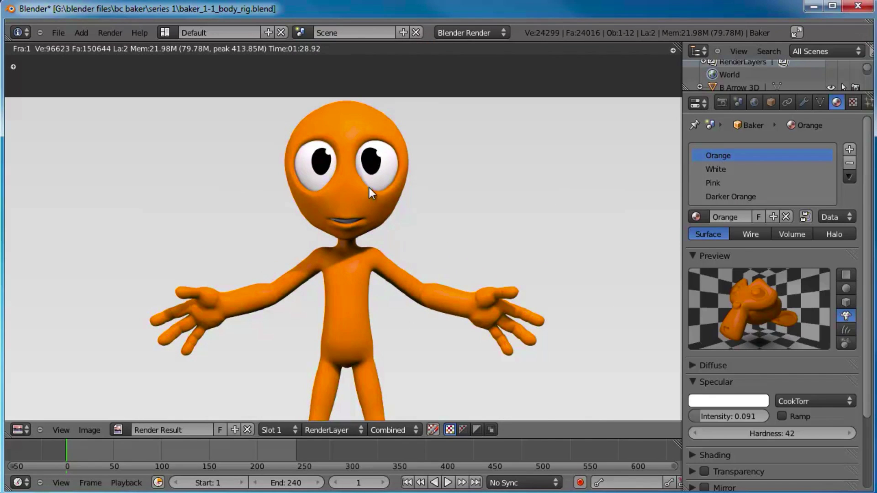
{"action": "scroll", "coordinate": [371, 185], "scroll_direction": "up", "scroll_amount": 3}
{"action": "middle_click_drag", "start_coordinate": [398, 119], "coordinate": [397, 218]}
{"action": "scroll", "coordinate": [404, 202], "scroll_direction": "up", "scroll_amount": 1}
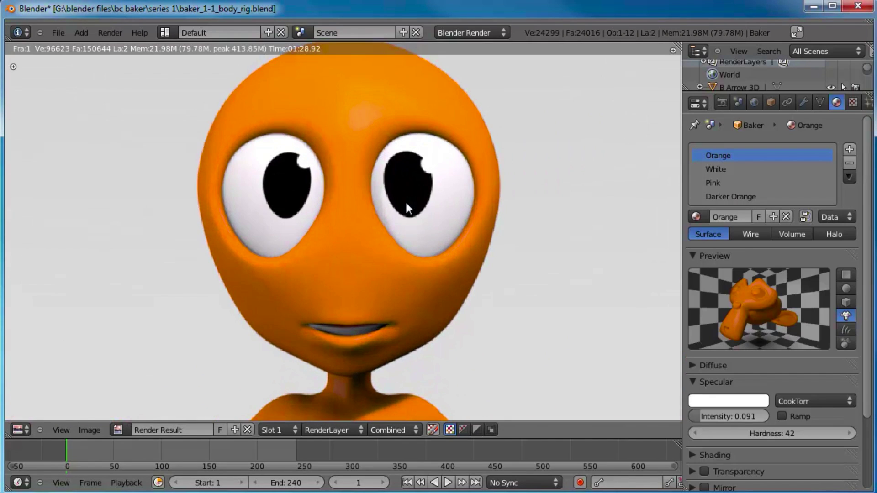
{"action": "scroll", "coordinate": [429, 185], "scroll_direction": "down", "scroll_amount": 1}
{"action": "middle_click_drag", "start_coordinate": [431, 280], "coordinate": [444, 253]}
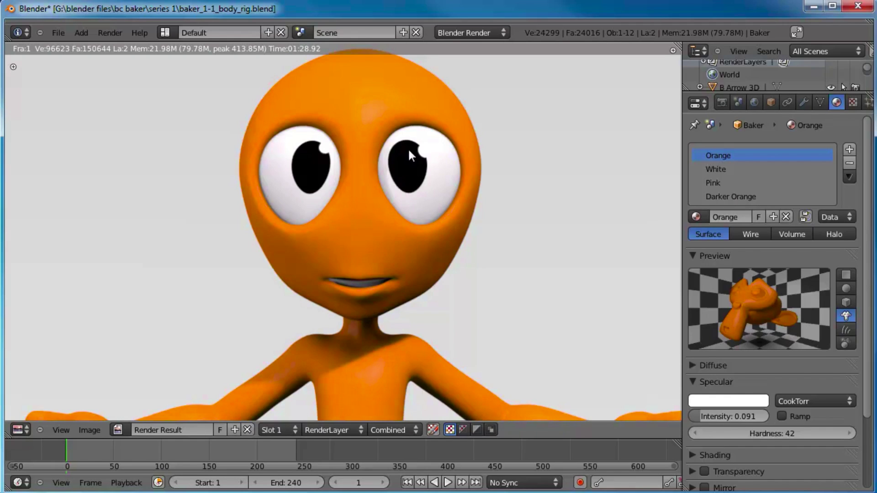
Examine the rendered torso, arms and hands, followed by a close look at the mouth.
{"action": "scroll", "coordinate": [418, 189], "scroll_direction": "down", "scroll_amount": 4}
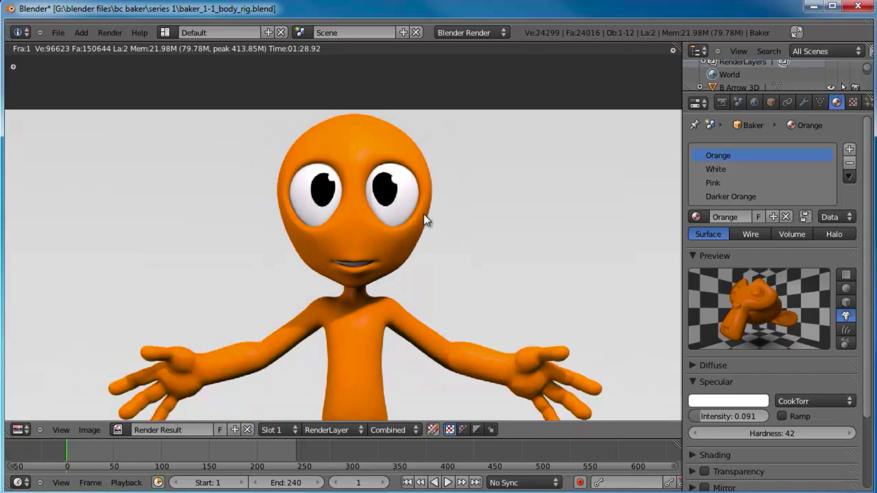
{"action": "middle_click_drag", "start_coordinate": [441, 248], "coordinate": [439, 182]}
{"action": "scroll", "coordinate": [413, 219], "scroll_direction": "up", "scroll_amount": 4}
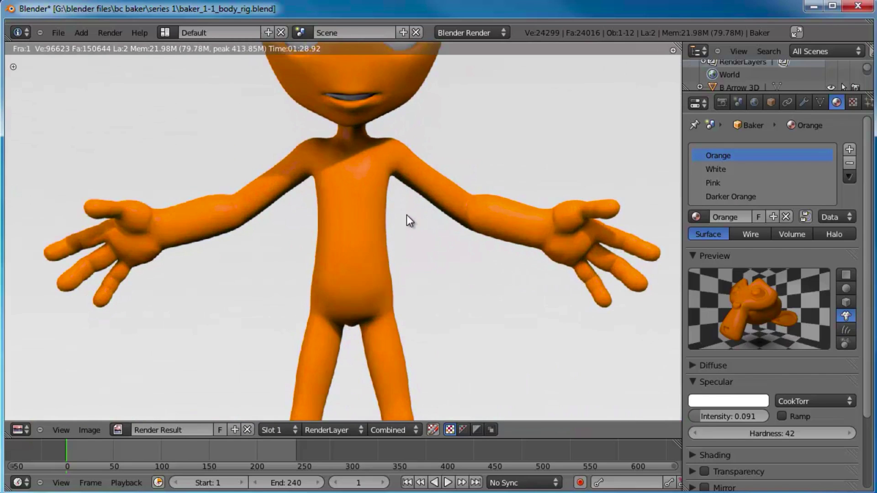
{"action": "middle_click_drag", "start_coordinate": [415, 224], "coordinate": [394, 251]}
{"action": "scroll", "coordinate": [394, 251], "scroll_direction": "up", "scroll_amount": 4}
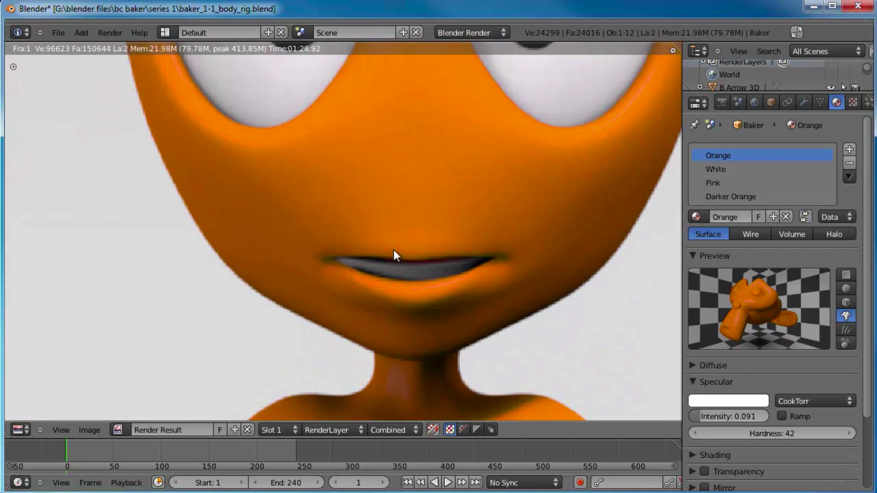
{"action": "scroll", "coordinate": [478, 281], "scroll_direction": "up", "scroll_amount": 2}
{"action": "middle_click_drag", "start_coordinate": [481, 283], "coordinate": [361, 246]}
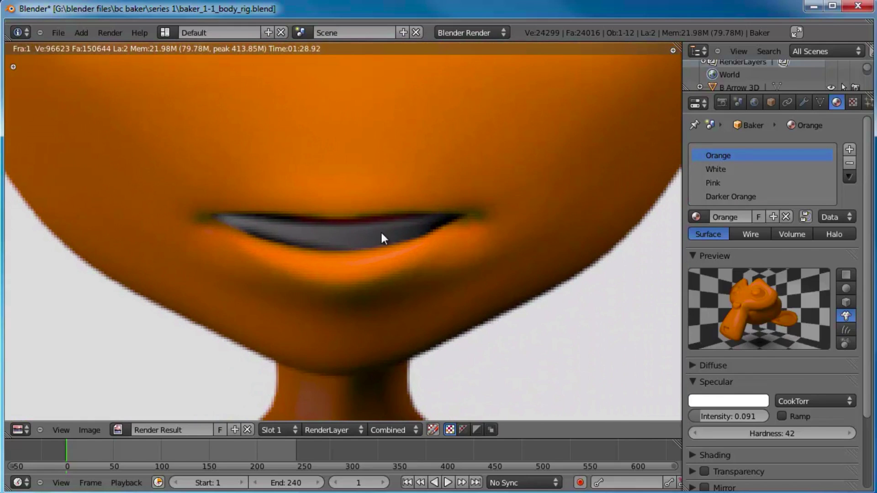
Inspect the Baker mesh's White, Pink and Darker Orange materials while comparing them with the rendered face.
{"action": "left_click", "coordinate": [716, 170]}
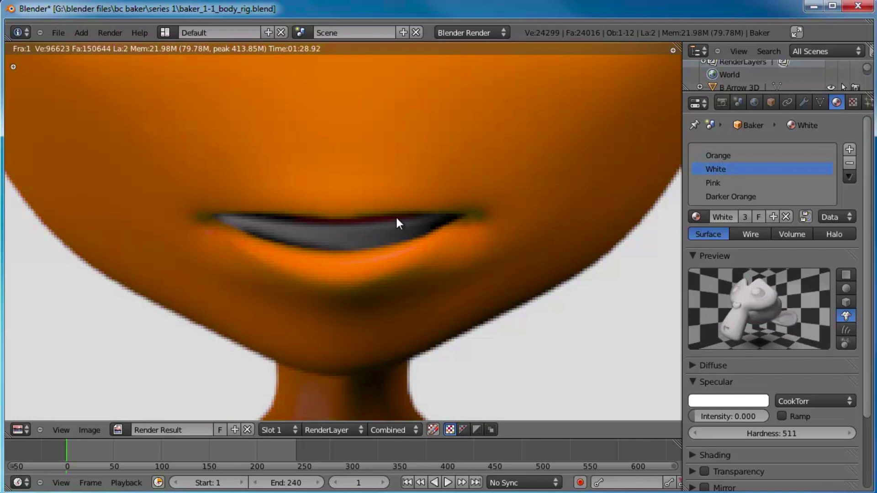
{"action": "left_click", "coordinate": [716, 183]}
{"action": "scroll", "coordinate": [402, 231], "scroll_direction": "down", "scroll_amount": 4}
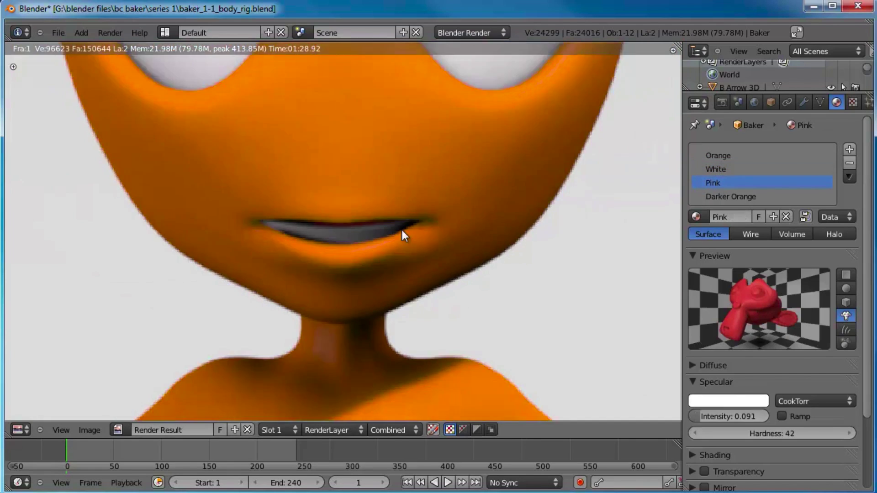
{"action": "scroll", "coordinate": [396, 217], "scroll_direction": "down", "scroll_amount": 1}
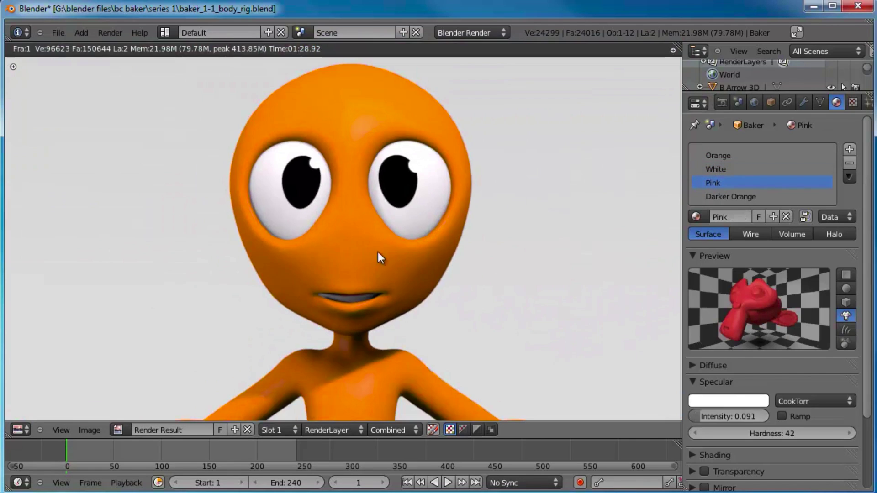
{"action": "left_click", "coordinate": [730, 198]}
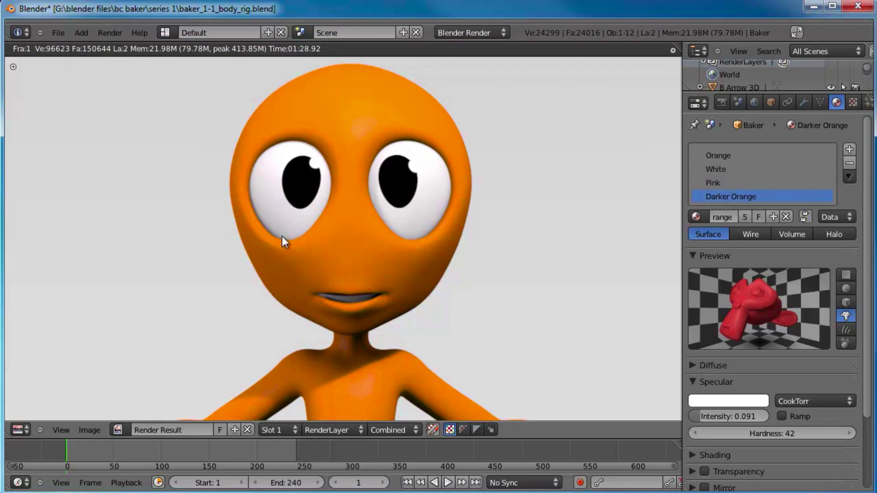
Close the render and inspect the materials of the right eye and its lower eyelid in wireframe.
{"action": "middle_click_drag", "start_coordinate": [340, 225], "coordinate": [366, 188]}
{"action": "key", "text": "Escape"}
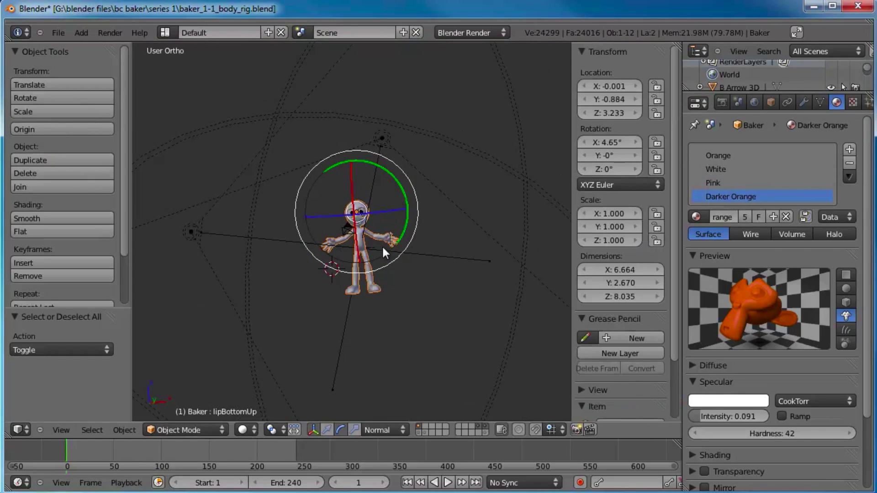
{"action": "scroll", "coordinate": [368, 237], "scroll_direction": "up", "scroll_amount": 8}
{"action": "scroll", "coordinate": [374, 205], "scroll_direction": "up", "scroll_amount": 5}
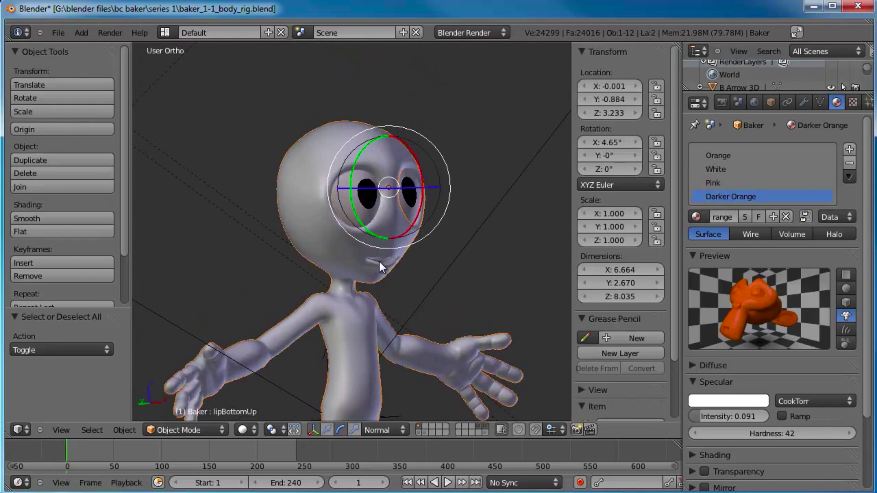
{"action": "key", "text": "z"}
{"action": "scroll", "coordinate": [377, 220], "scroll_direction": "up", "scroll_amount": 2}
{"action": "right_click", "coordinate": [364, 237]}
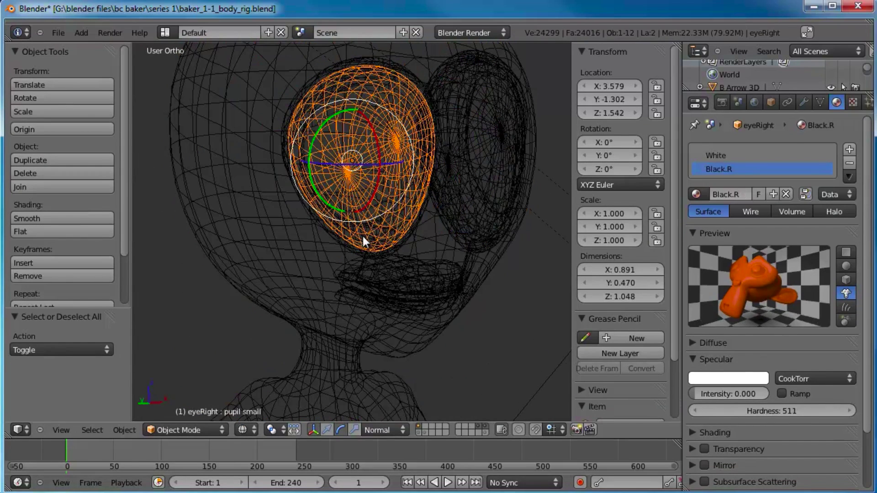
{"action": "right_click", "coordinate": [396, 237]}
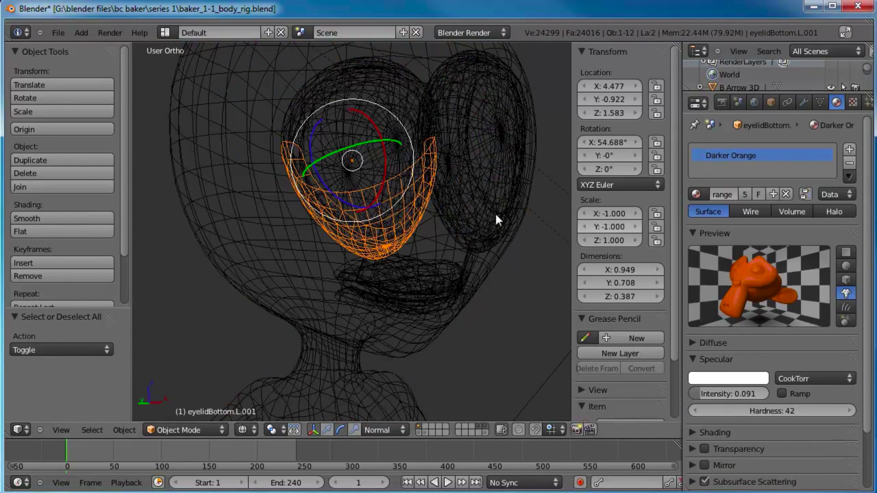
Check the lower eyelid's mesh in Edit Mode, leave it, and select all objects in solid shading.
{"action": "scroll", "coordinate": [411, 210], "scroll_direction": "down", "scroll_amount": 5}
{"action": "key", "text": "Tab"}
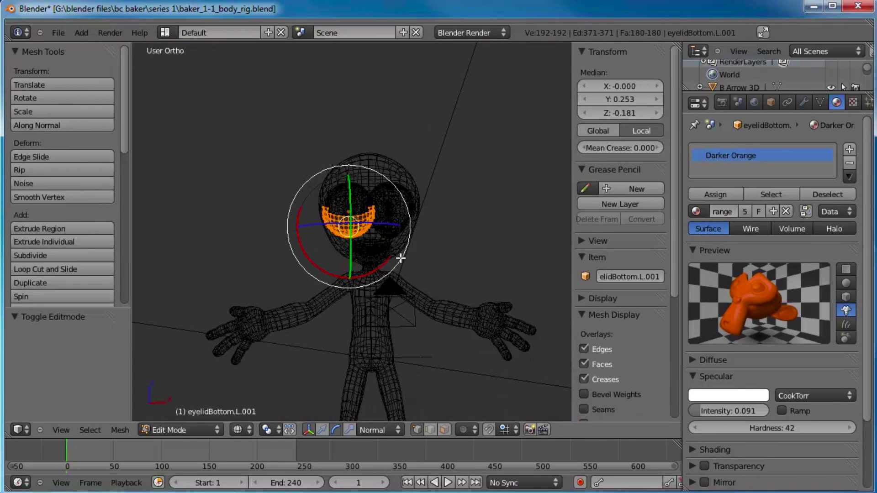
{"action": "key", "text": "Tab"}
{"action": "key", "text": "a"}
{"action": "key", "text": "z"}
{"action": "mouse_move", "coordinate": [403, 251]}
{"action": "middle_mouse_down"}
{"action": "mouse_move", "coordinate": [363, 256]}
{"action": "mouse_move", "coordinate": [374, 282]}
{"action": "mouse_move", "coordinate": [415, 241]}
{"action": "middle_mouse_up"}
{"action": "scroll", "coordinate": [416, 243], "scroll_direction": "up", "scroll_amount": 1}
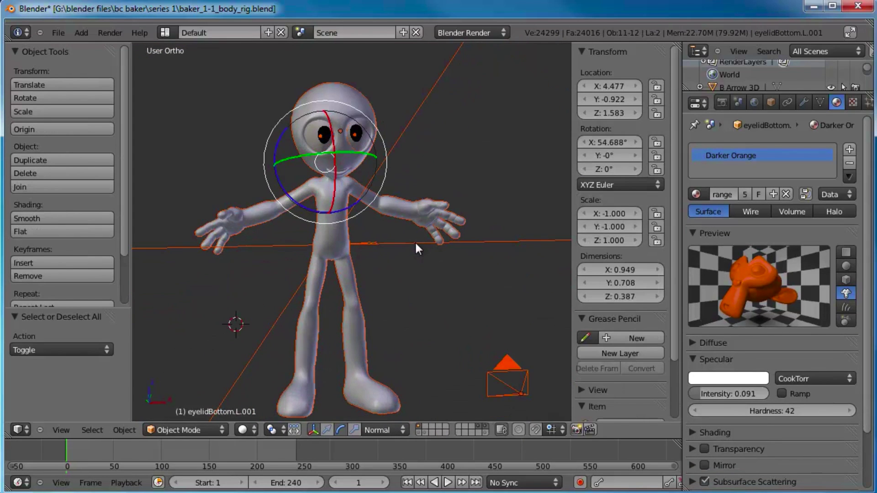
Show only the control rig's layer, put Baker Rig into Pose Mode and deselect all its bones.
{"action": "left_click", "coordinate": [418, 431]}
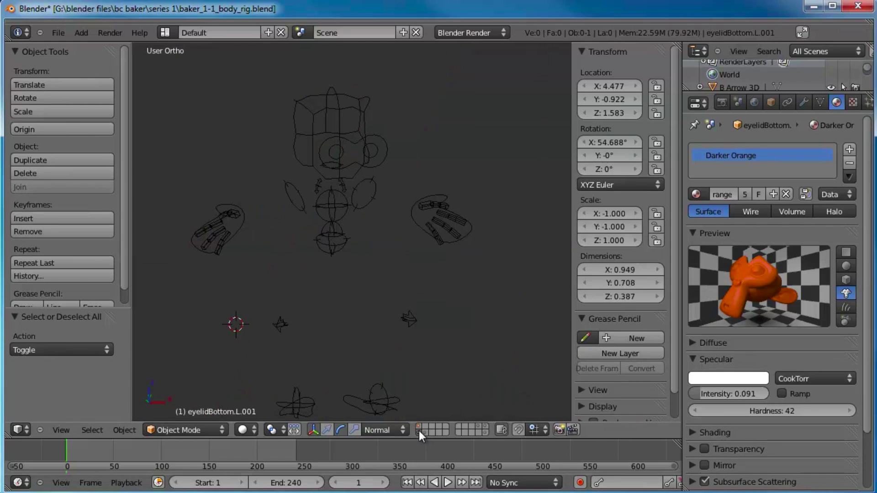
{"action": "middle_click_drag", "start_coordinate": [369, 273], "coordinate": [360, 226]}
{"action": "right_click", "coordinate": [360, 227]}
{"action": "left_click", "coordinate": [193, 433]}
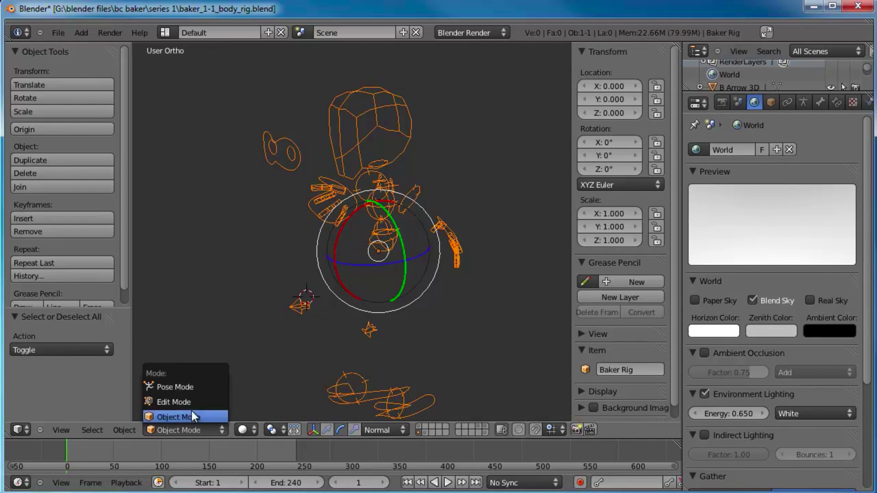
{"action": "left_click", "coordinate": [188, 387]}
{"action": "middle_click_drag", "start_coordinate": [358, 251], "coordinate": [427, 273]}
{"action": "key", "text": "a"}
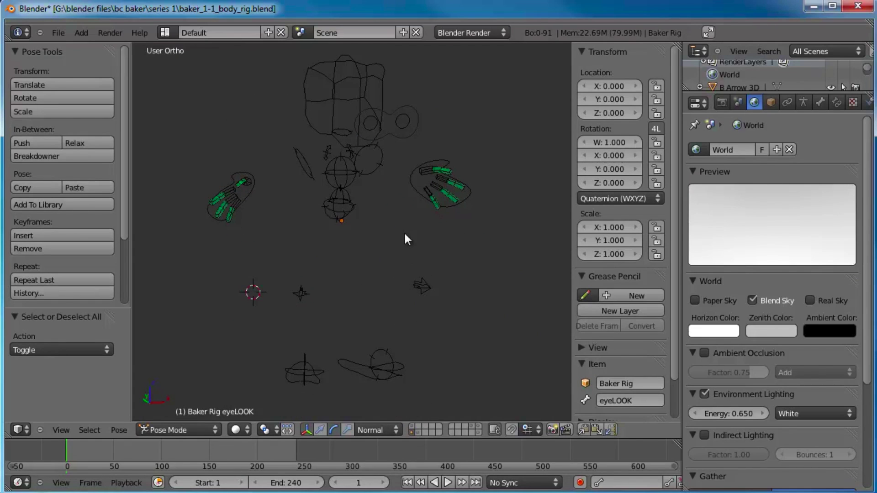
Select the head control bone and examine the control shapes around the head, shoulders and torso.
{"action": "right_click", "coordinate": [356, 95]}
{"action": "key", "text": "KP_Decimal"}
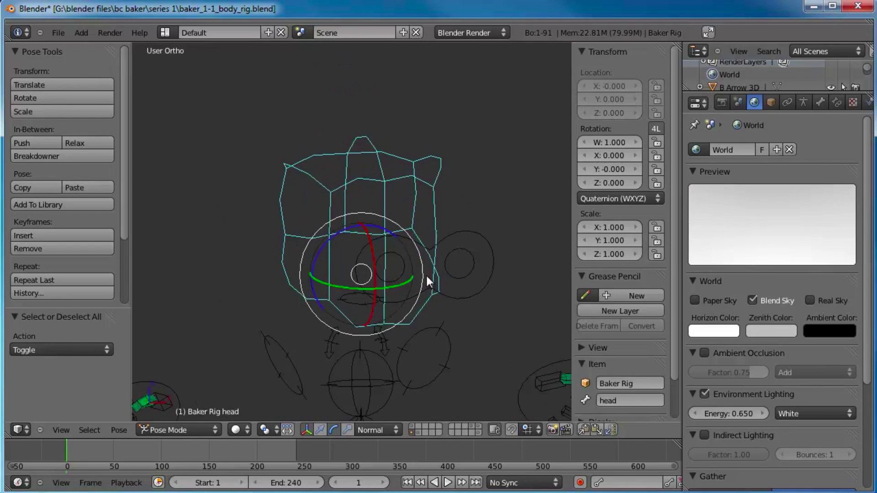
{"action": "middle_click_drag", "start_coordinate": [379, 212], "coordinate": [421, 243]}
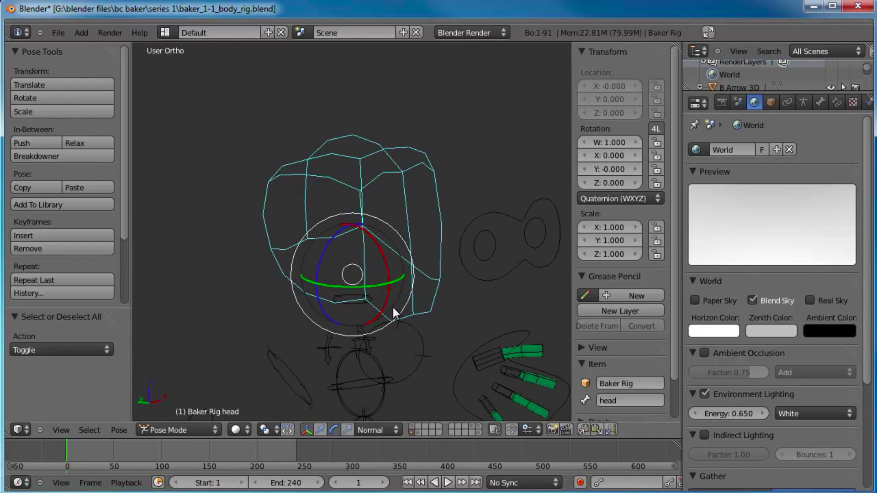
{"action": "middle_click_drag", "start_coordinate": [393, 308], "coordinate": [341, 188]}
{"action": "scroll", "coordinate": [408, 325], "scroll_direction": "up", "scroll_amount": 2}
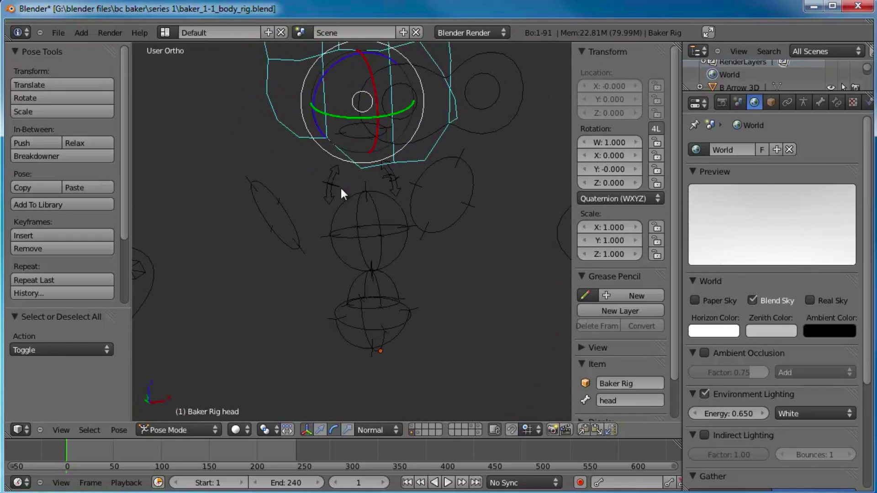
{"action": "right_click", "coordinate": [341, 188]}
{"action": "right_click", "coordinate": [393, 182]}
Show the character mesh layer together with the rig and select the right shoulder control bone.
{"action": "left_click", "coordinate": [412, 429], "text": "shift"}
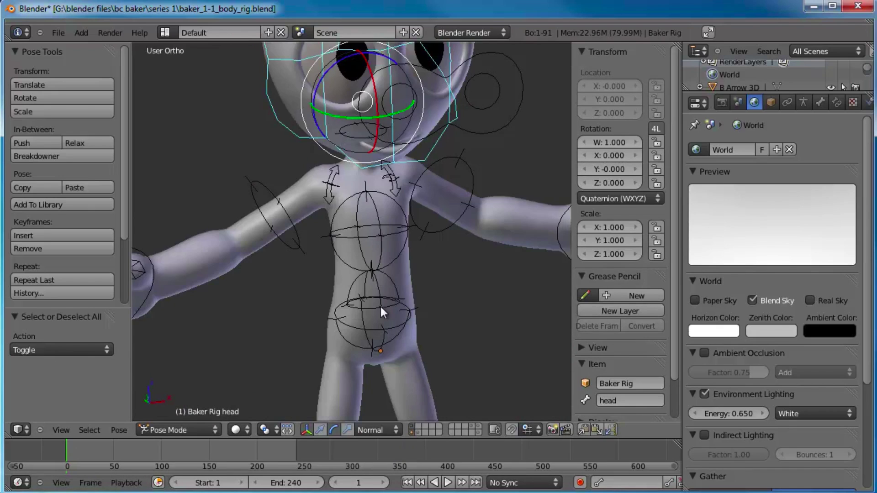
{"action": "middle_click_drag", "start_coordinate": [380, 306], "coordinate": [391, 303]}
{"action": "key", "text": "KP_1"}
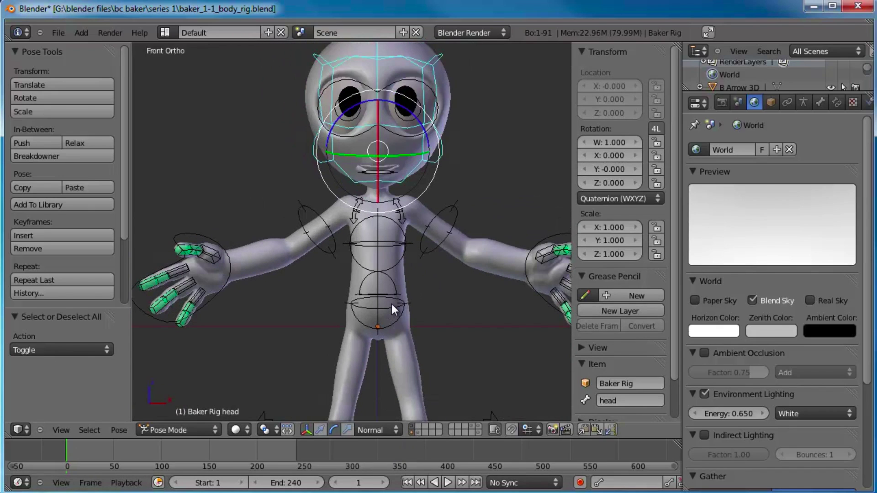
{"action": "scroll", "coordinate": [386, 275], "scroll_direction": "up", "scroll_amount": 3}
{"action": "right_click", "coordinate": [363, 188]}
{"action": "middle_click_drag", "start_coordinate": [391, 183], "coordinate": [305, 228], "text": "shift"}
{"action": "scroll", "coordinate": [305, 228], "scroll_direction": "up", "scroll_amount": 5}
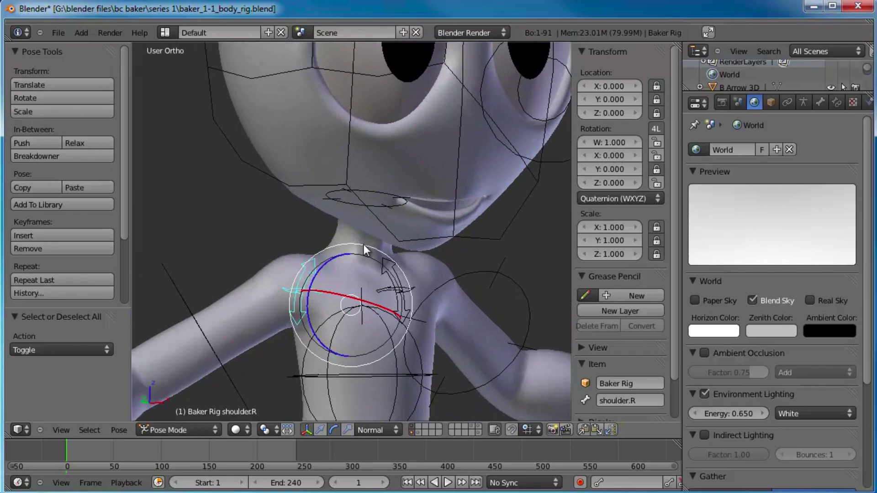
Rotate the right shoulder control bone back and forth, ending at quaternion W 0.999, X 0.030, Z 0.013.
{"action": "mouse_move", "coordinate": [348, 245]}
{"action": "left_mouse_down"}
{"action": "mouse_move", "coordinate": [357, 234]}
{"action": "mouse_move", "coordinate": [353, 259]}
{"action": "mouse_move", "coordinate": [356, 236]}
{"action": "left_mouse_up"}
{"action": "left_click_drag", "start_coordinate": [390, 265], "coordinate": [381, 260]}
{"action": "key", "text": "x"}
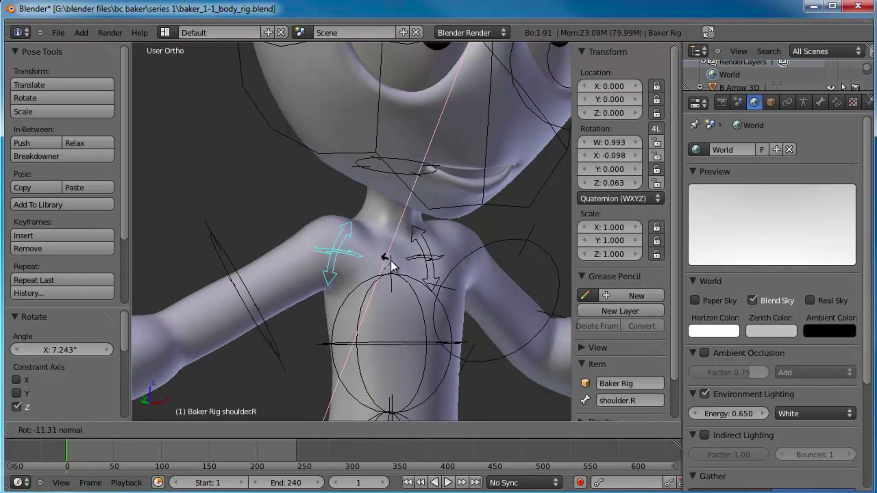
{"action": "left_click", "coordinate": [365, 245]}
{"action": "key", "text": "r"}
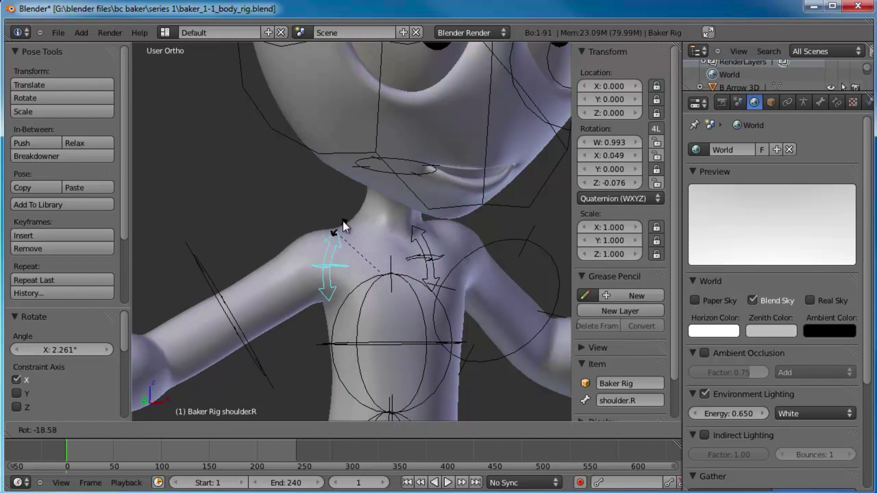
{"action": "left_click", "coordinate": [344, 222]}
{"action": "middle_click_drag", "start_coordinate": [344, 222], "coordinate": [410, 182]}
{"action": "key", "text": "r"}
{"action": "left_click", "coordinate": [346, 210]}
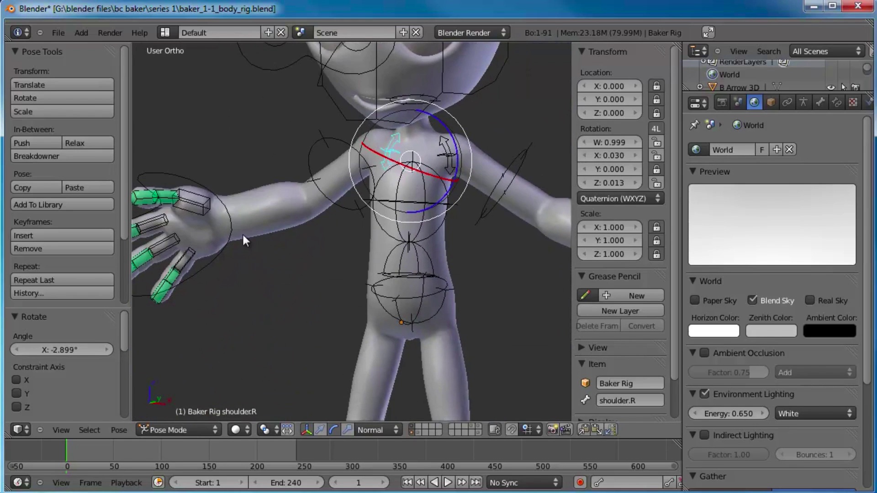
Try a trackball rotation of the right hand's IK control bone.
{"action": "middle_click_drag", "start_coordinate": [243, 235], "coordinate": [393, 238], "text": "shift"}
{"action": "right_click", "coordinate": [360, 240]}
{"action": "right_click", "coordinate": [361, 266]}
{"action": "middle_click_drag", "start_coordinate": [338, 289], "coordinate": [410, 285]}
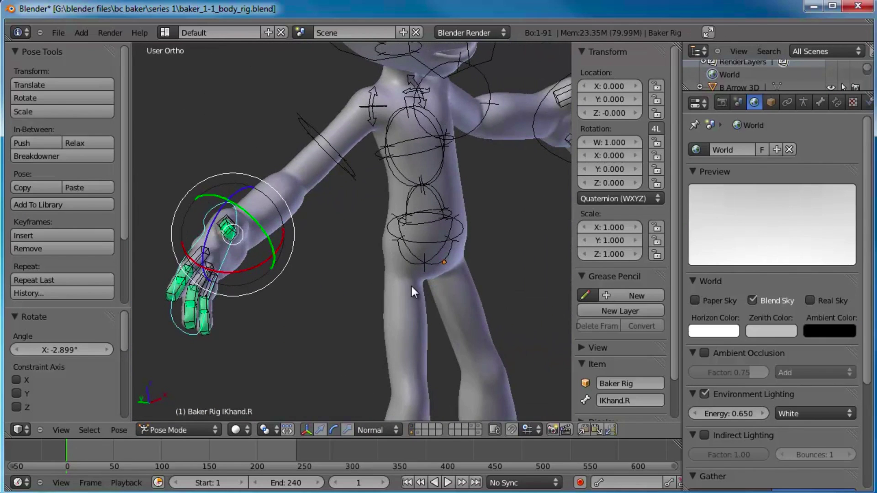
{"action": "key", "text": "r"}
{"action": "key", "text": "r"}
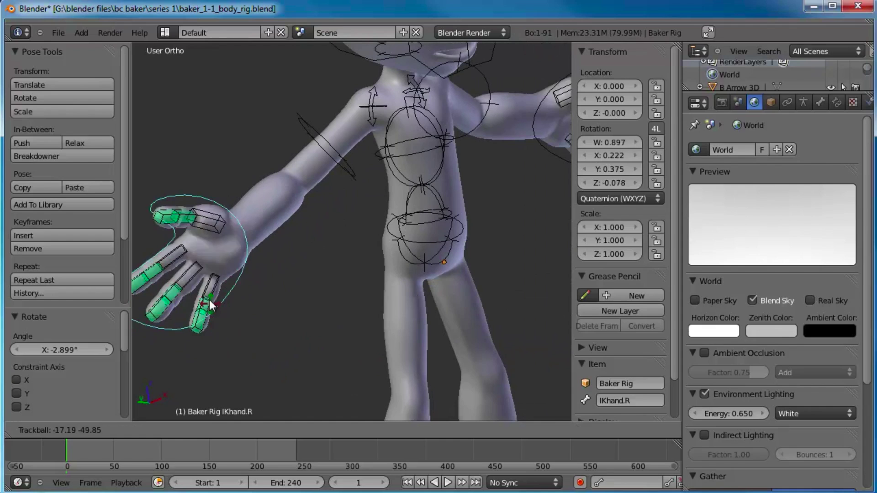
{"action": "right_click", "coordinate": [278, 328]}
Open the armature settings and show the second bone layer together with the first.
{"action": "middle_click_drag", "start_coordinate": [324, 256], "coordinate": [585, 185]}
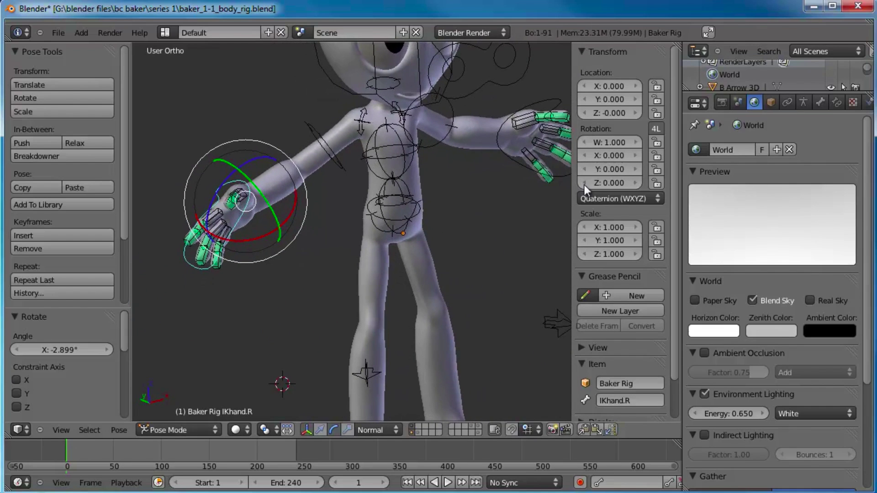
{"action": "left_click", "coordinate": [802, 102]}
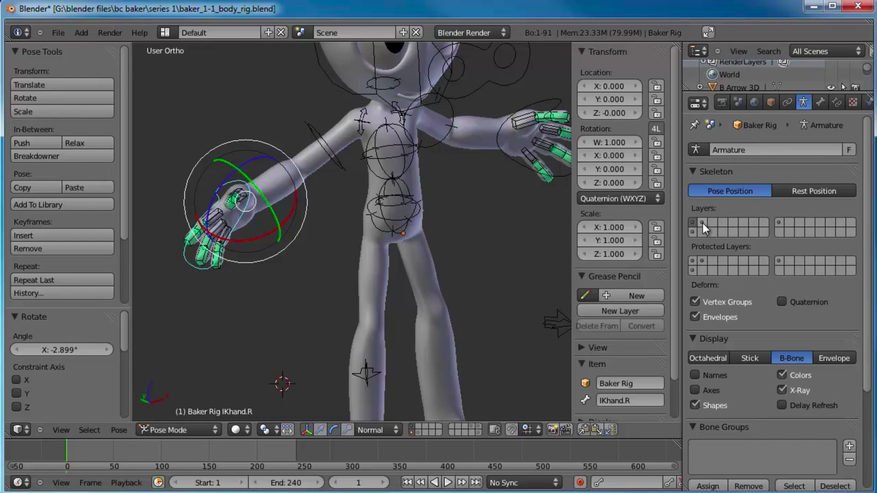
{"action": "scroll", "coordinate": [415, 187], "scroll_direction": "down", "scroll_amount": 5}
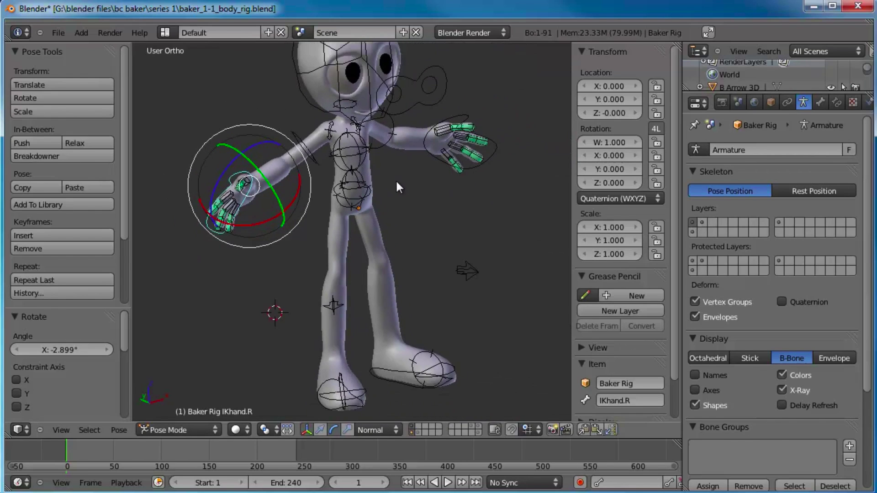
{"action": "middle_click_drag", "start_coordinate": [396, 181], "coordinate": [397, 191], "text": "shift"}
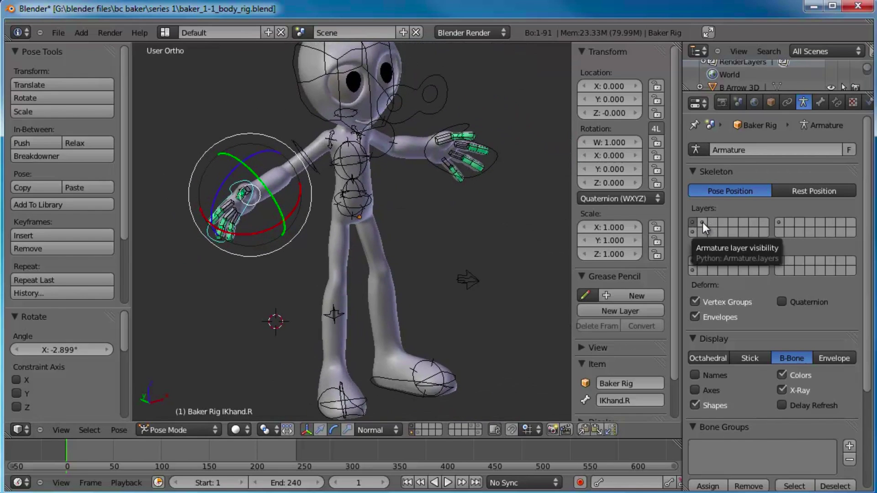
{"action": "left_click", "coordinate": [703, 223], "text": "shift"}
Examine the facial controls around the head and hide the first bone layer, keeping the second one shown.
{"action": "scroll", "coordinate": [437, 190], "scroll_direction": "up", "scroll_amount": 7}
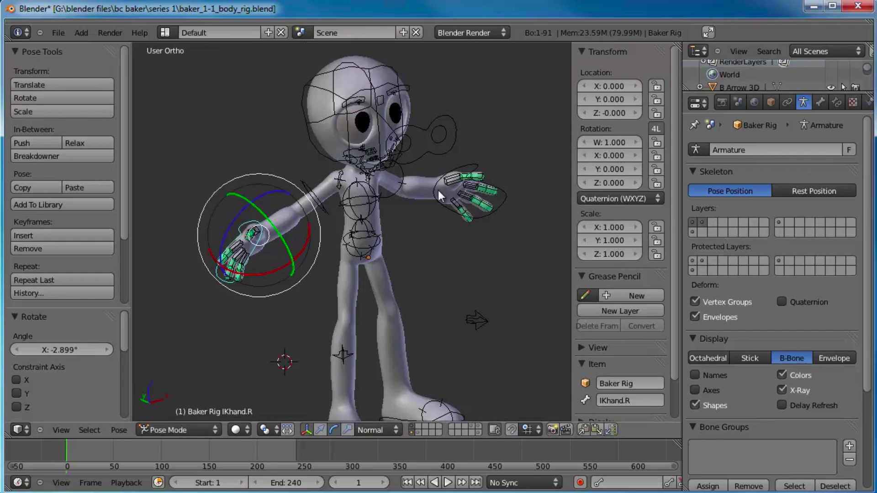
{"action": "scroll", "coordinate": [370, 284], "scroll_direction": "down", "scroll_amount": 6}
{"action": "scroll", "coordinate": [473, 195], "scroll_direction": "up", "scroll_amount": 3}
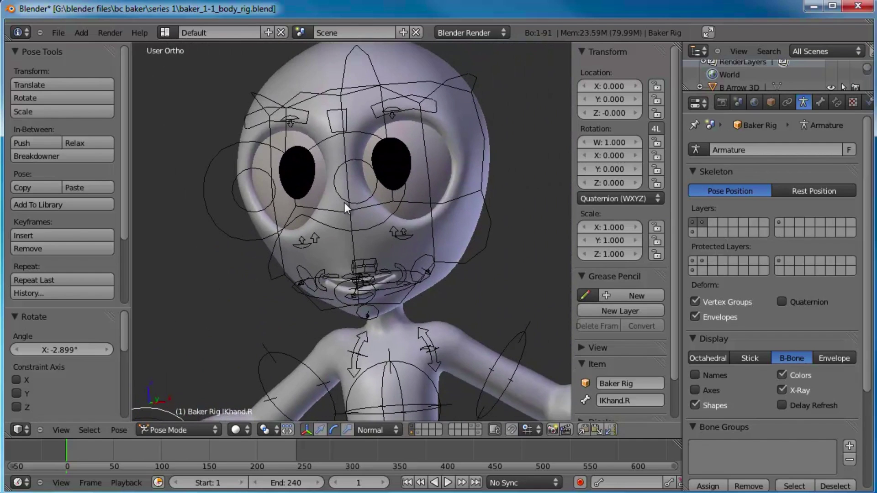
{"action": "middle_click_drag", "start_coordinate": [442, 210], "coordinate": [459, 184]}
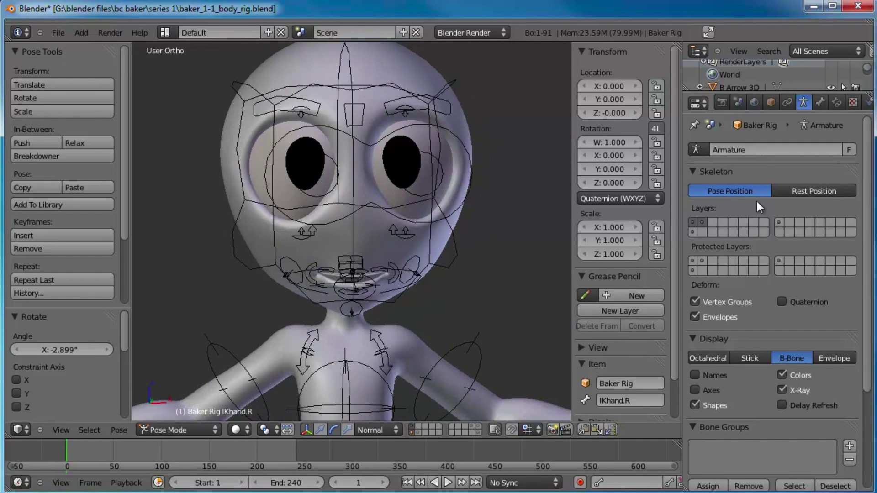
{"action": "middle_click_drag", "start_coordinate": [309, 212], "coordinate": [427, 224]}
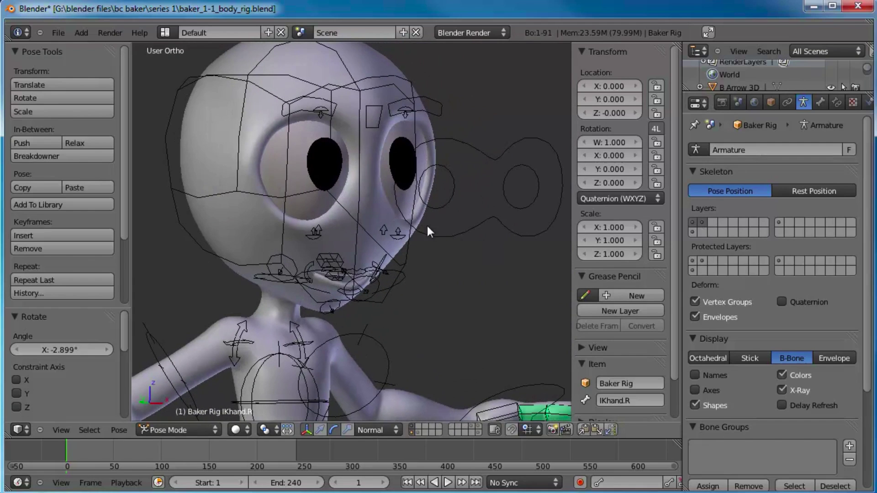
{"action": "left_click", "coordinate": [693, 222], "text": "shift"}
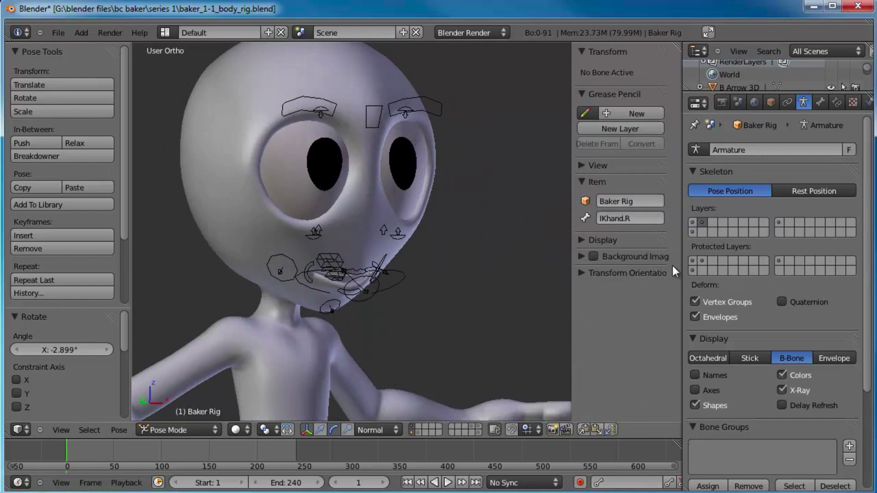
{"action": "middle_click_drag", "start_coordinate": [343, 232], "coordinate": [431, 212]}
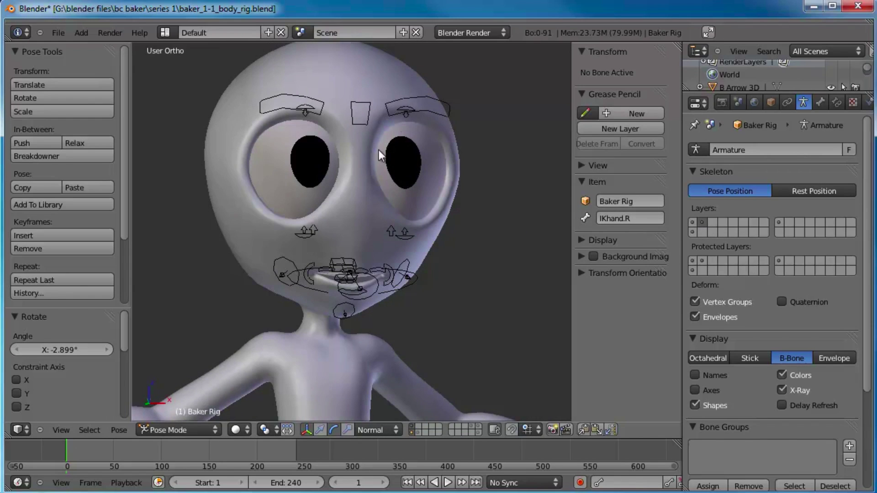
{"action": "middle_click_drag", "start_coordinate": [388, 149], "coordinate": [402, 192]}
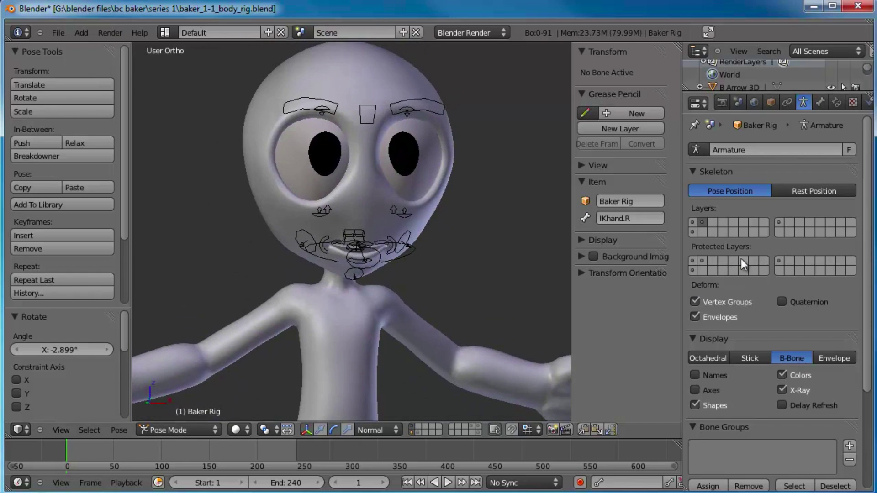
Show only the first bone layer of the second layer block and examine the eye, forearm and leg bones.
{"action": "scroll", "coordinate": [404, 229], "scroll_direction": "down", "scroll_amount": 6}
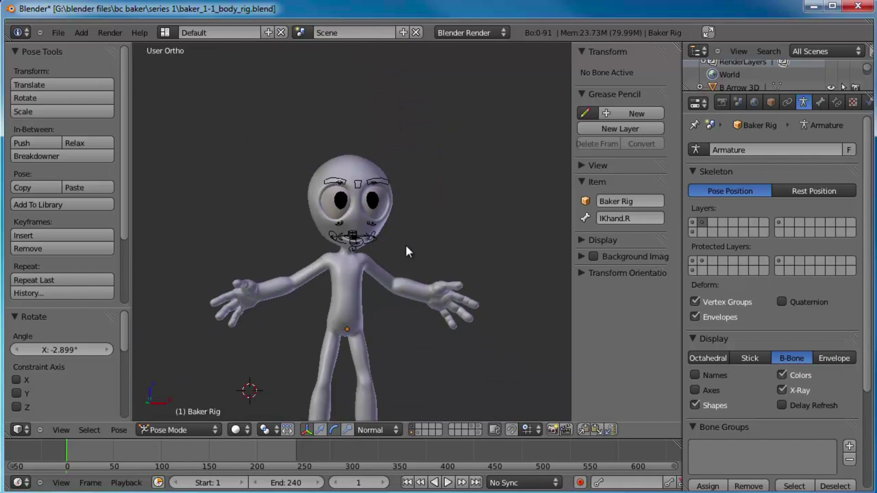
{"action": "left_click", "coordinate": [780, 222]}
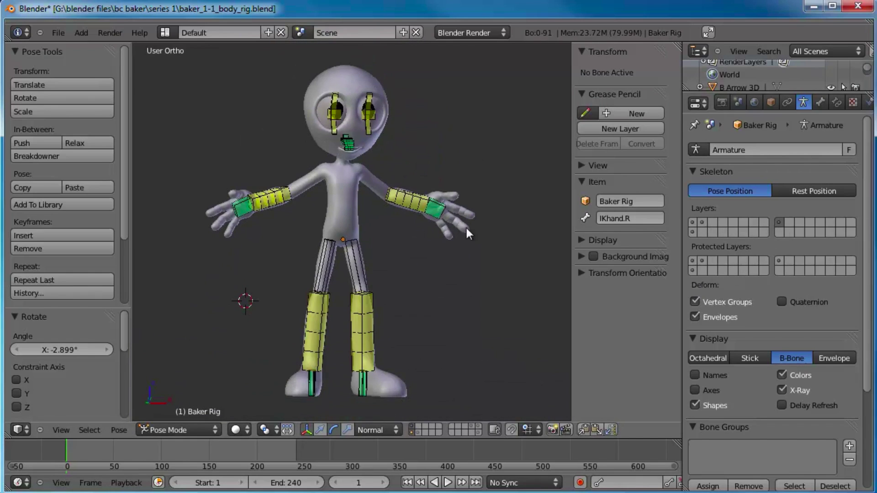
{"action": "middle_click_drag", "start_coordinate": [467, 229], "coordinate": [366, 274]}
{"action": "scroll", "coordinate": [385, 220], "scroll_direction": "up", "scroll_amount": 3}
{"action": "scroll", "coordinate": [391, 232], "scroll_direction": "down", "scroll_amount": 2}
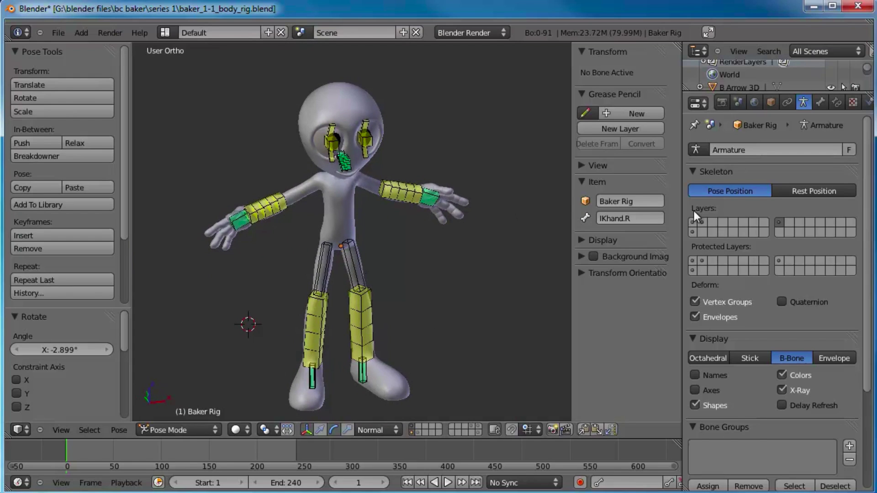
Show only the first bone layer and move the left hand's IK control bone by about X -0.548, Y -0.092, Z -0.569.
{"action": "left_click", "coordinate": [692, 223]}
{"action": "right_click", "coordinate": [475, 216]}
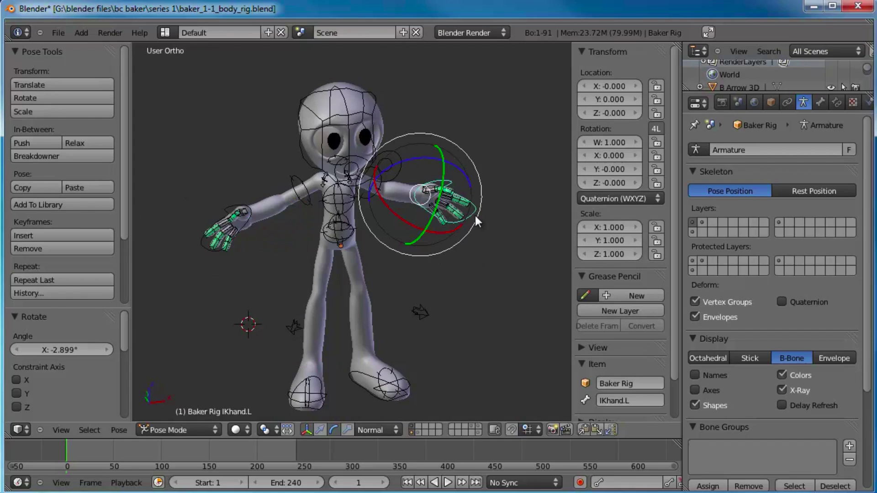
{"action": "scroll", "coordinate": [475, 216], "scroll_direction": "up", "scroll_amount": 3}
{"action": "key", "text": "g"}
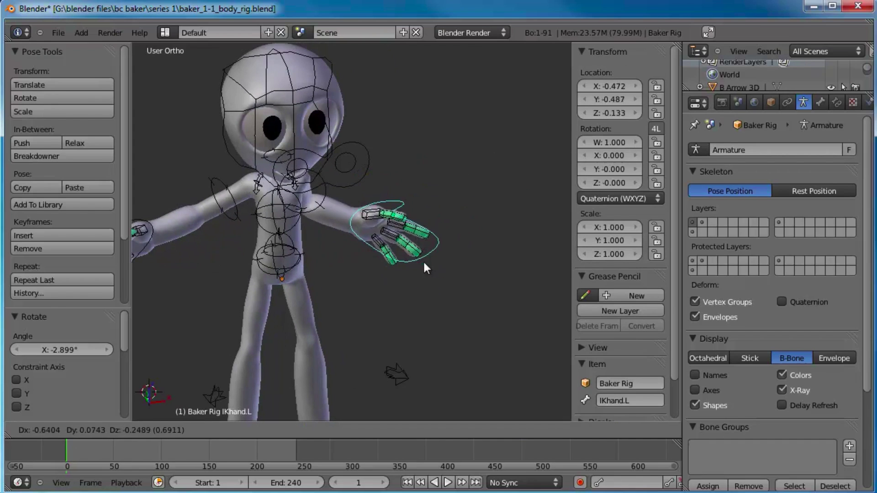
{"action": "left_click", "coordinate": [438, 275]}
Trackball-rotate the left hand's IK control bone by about 30.37 and -50.42, and show only the second block's first bone layer.
{"action": "key", "text": "r"}
{"action": "key", "text": "r"}
{"action": "key", "text": "r"}
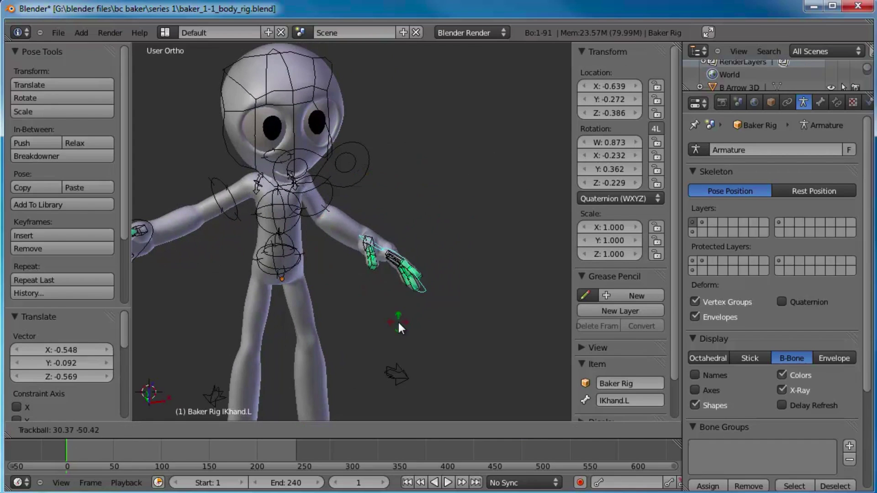
{"action": "left_click", "coordinate": [321, 195]}
{"action": "left_click", "coordinate": [779, 223]}
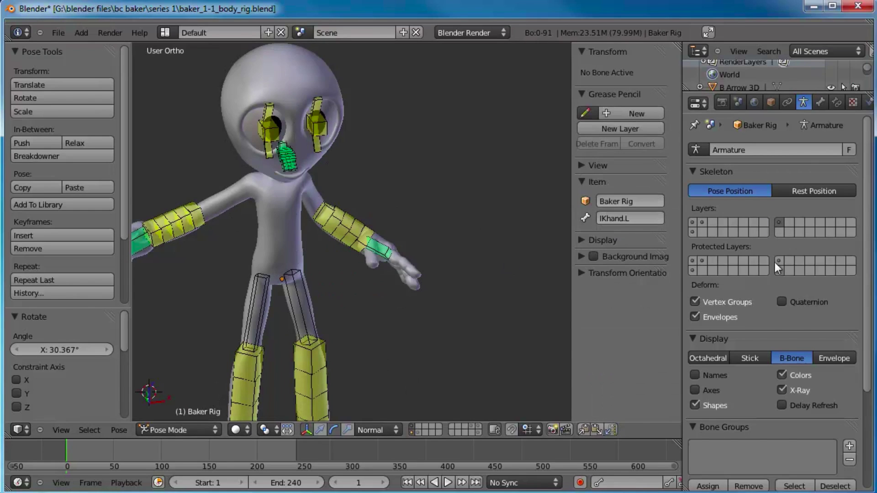
{"action": "middle_click_drag", "start_coordinate": [322, 266], "coordinate": [361, 196], "text": "shift"}
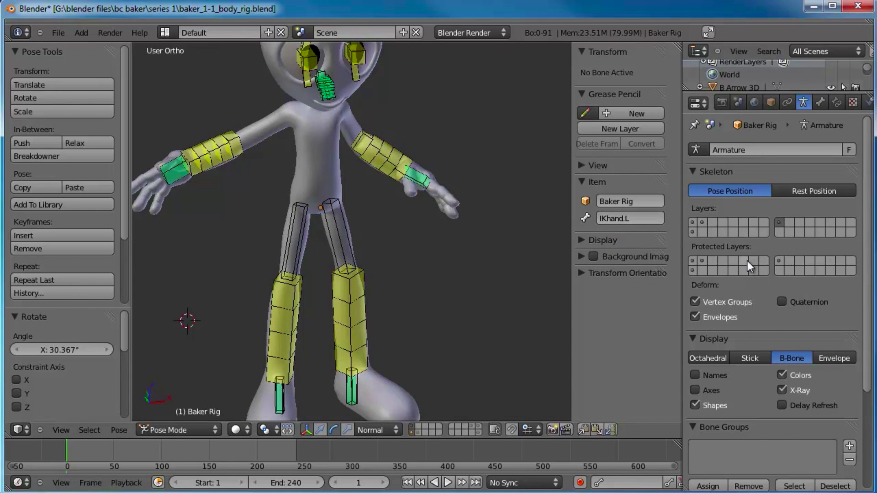
Show only the first bone layer of the lower row and try moving the left foot's control bone.
{"action": "left_click", "coordinate": [693, 231]}
{"action": "middle_click_drag", "start_coordinate": [368, 222], "coordinate": [369, 253]}
{"action": "right_click", "coordinate": [375, 363]}
{"action": "key", "text": "g"}
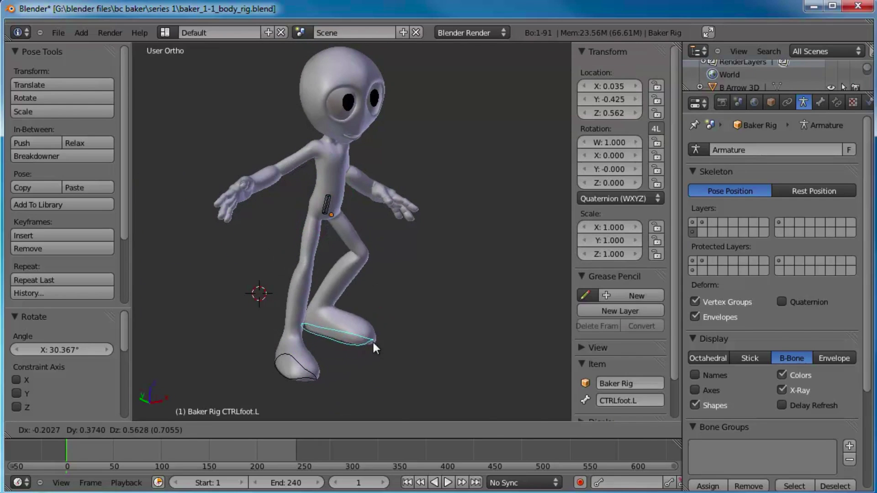
{"action": "key", "text": "Escape"}
Select the foot control bones, inspect them on the first bone layer, and deselect all bones.
{"action": "right_click", "coordinate": [317, 374]}
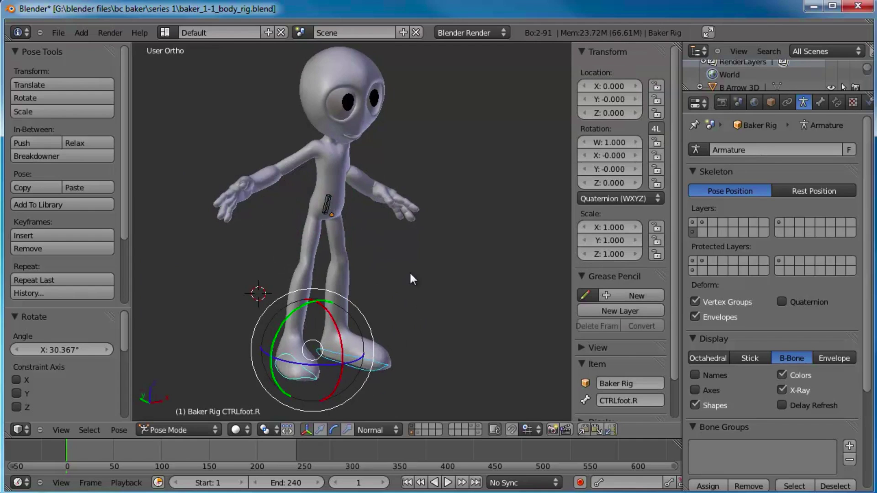
{"action": "middle_click_drag", "start_coordinate": [409, 270], "coordinate": [391, 300]}
{"action": "left_click", "coordinate": [691, 223], "text": "shift"}
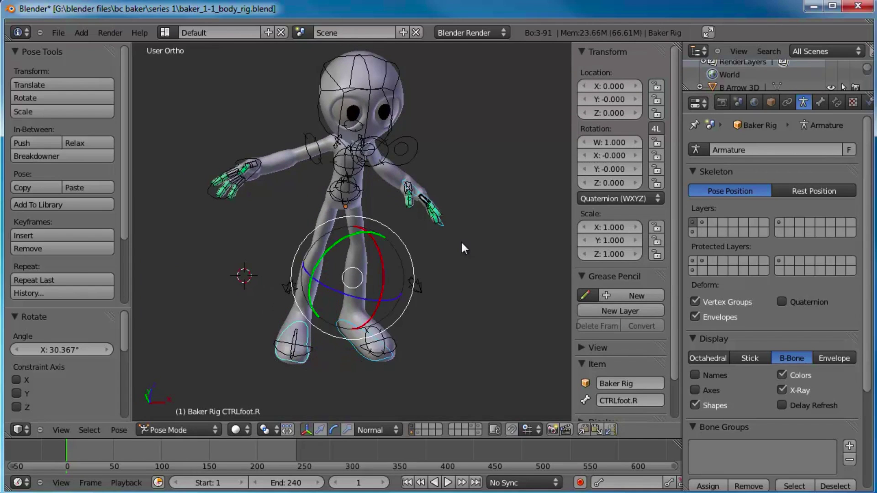
{"action": "scroll", "coordinate": [460, 240], "scroll_direction": "up", "scroll_amount": 3}
{"action": "key", "text": "a"}
Show only the lower row's first bone layer and try rotating the hips_DEF bone in front view.
{"action": "left_click", "coordinate": [692, 231]}
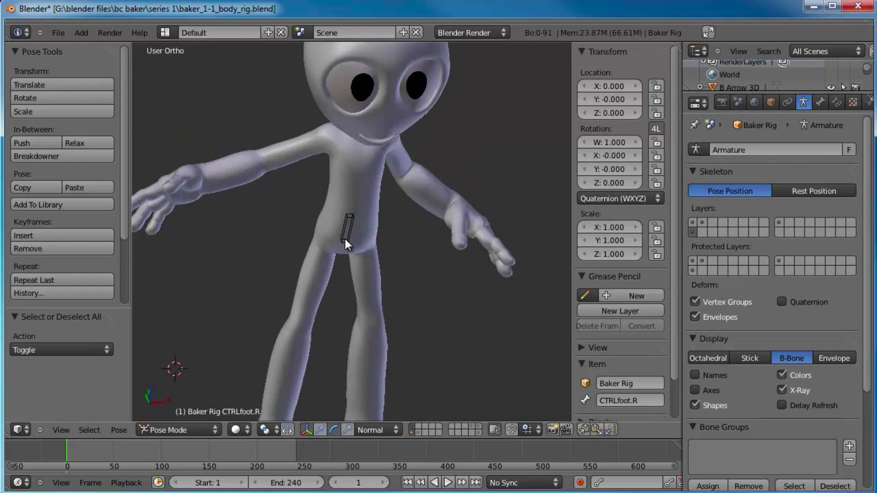
{"action": "right_click", "coordinate": [344, 239]}
{"action": "key", "text": "KP_1"}
{"action": "scroll", "coordinate": [450, 249], "scroll_direction": "up", "scroll_amount": 2}
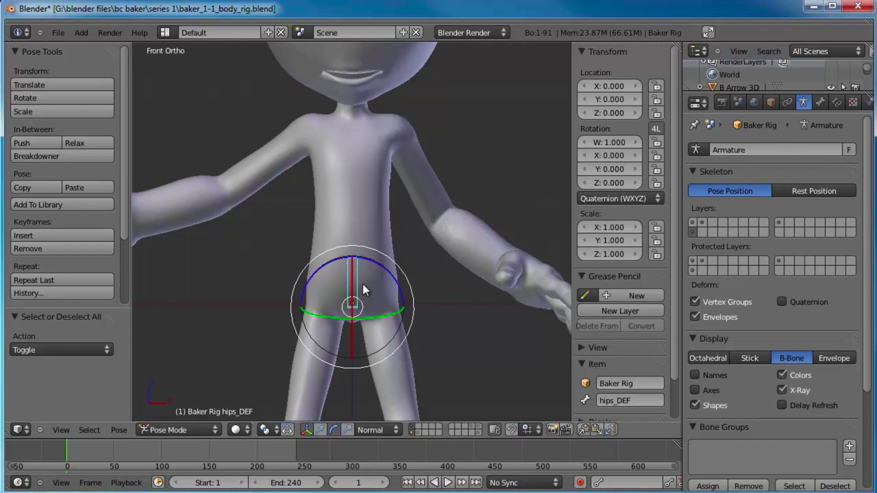
{"action": "key", "text": "r"}
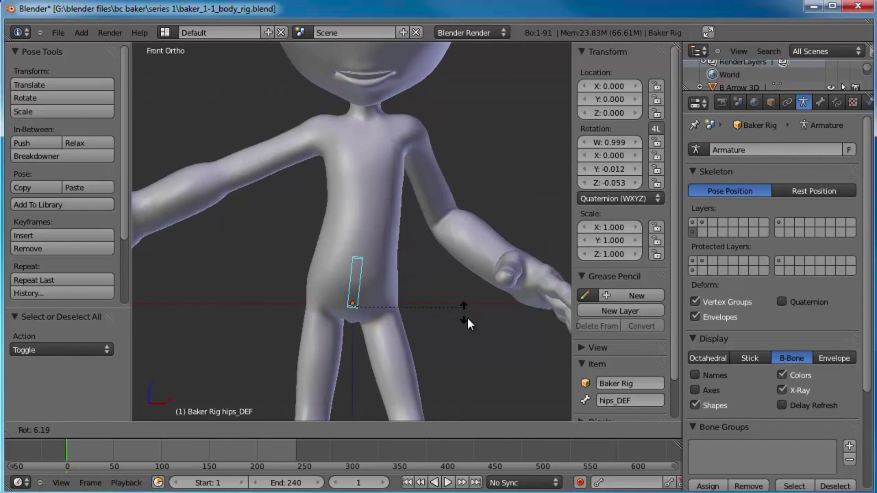
{"action": "right_click", "coordinate": [429, 293]}
Try a trackball rotation of the hips_DEF bone and examine it from the front and at an angle.
{"action": "middle_click_drag", "start_coordinate": [433, 293], "coordinate": [396, 300]}
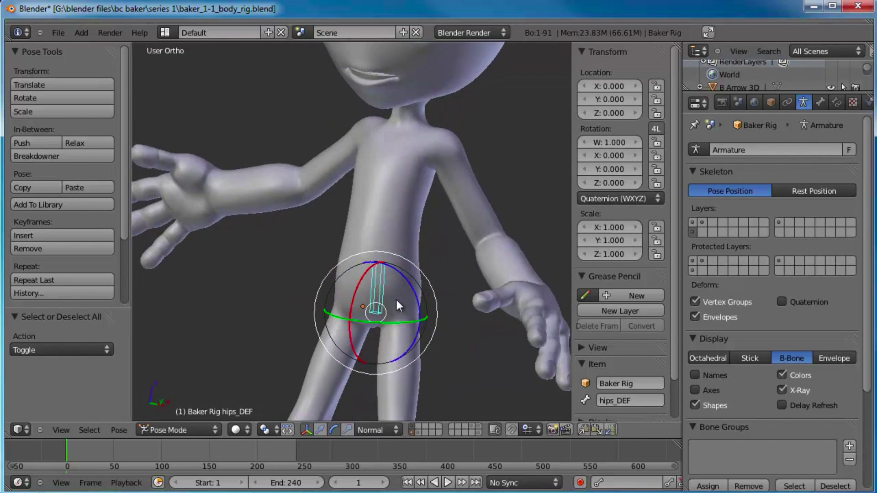
{"action": "key", "text": "r"}
{"action": "key", "text": "r"}
{"action": "key", "text": "Escape"}
{"action": "key", "text": "KP_1"}
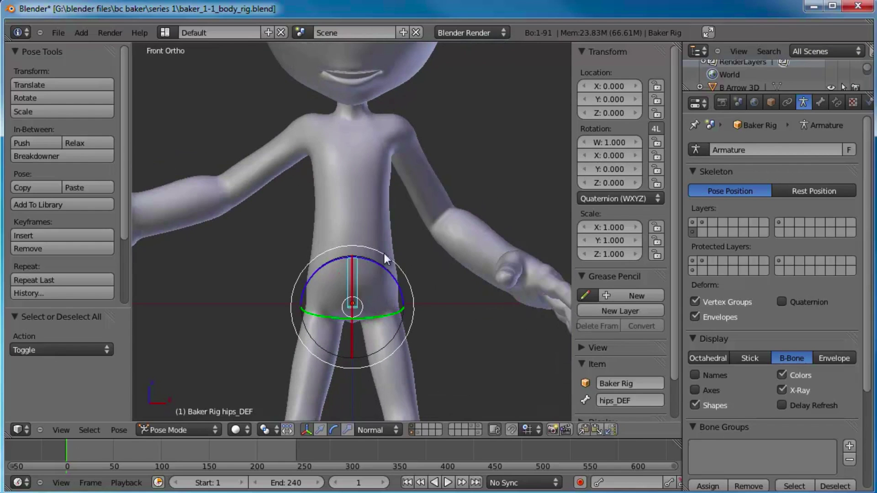
{"action": "scroll", "coordinate": [371, 220], "scroll_direction": "up", "scroll_amount": 2}
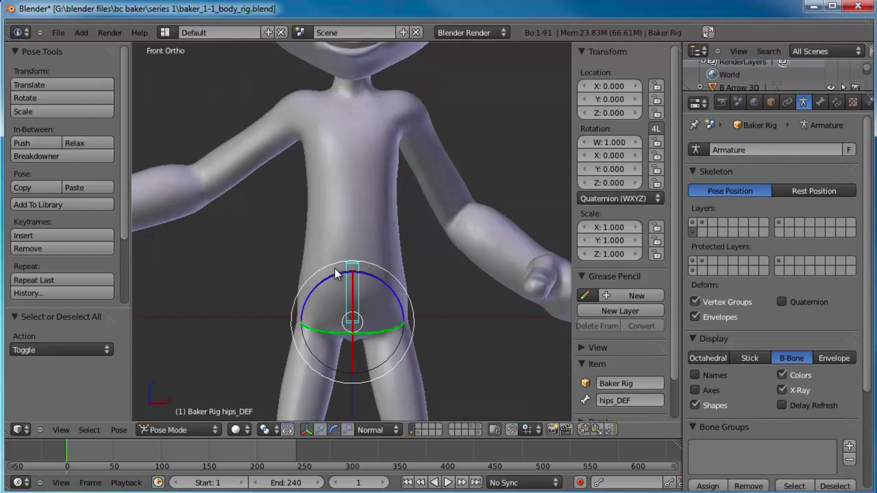
{"action": "middle_click_drag", "start_coordinate": [335, 268], "coordinate": [322, 303]}
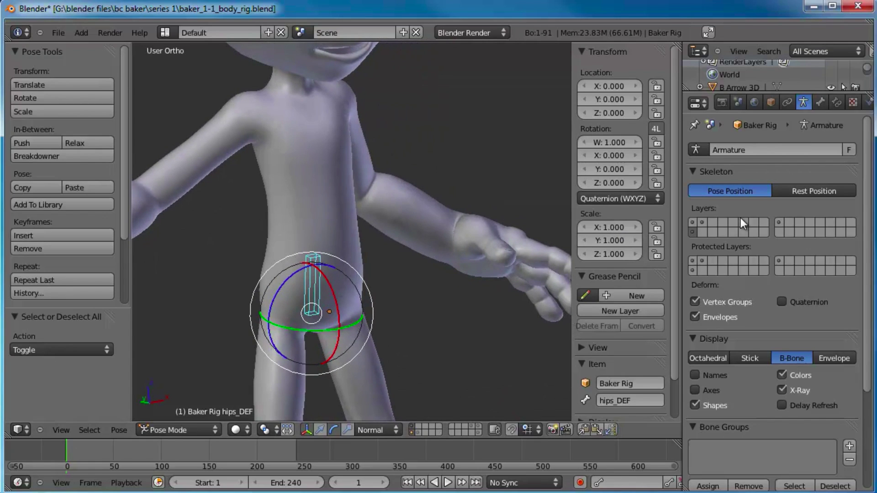
Select the hips_ctrl bone and turn off custom bone shapes, with the first layer and the lower row's first layer both shown.
{"action": "left_click", "coordinate": [693, 222]}
{"action": "right_click", "coordinate": [352, 282]}
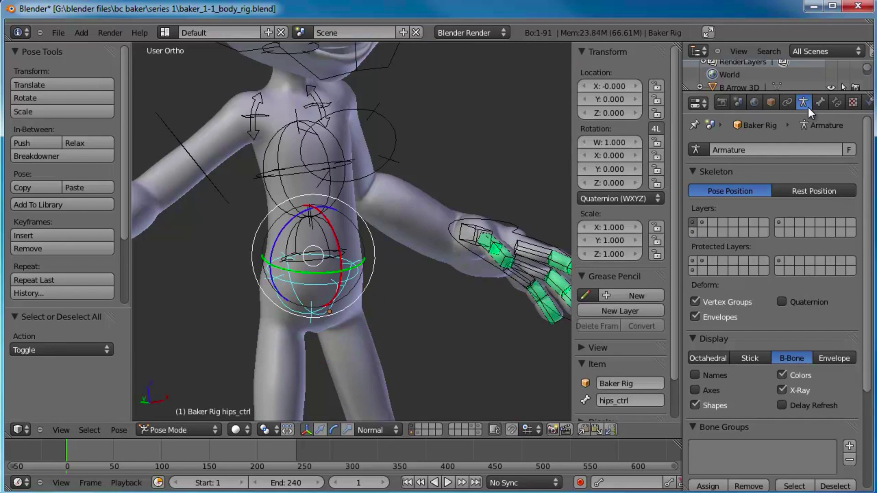
{"action": "left_click", "coordinate": [695, 404]}
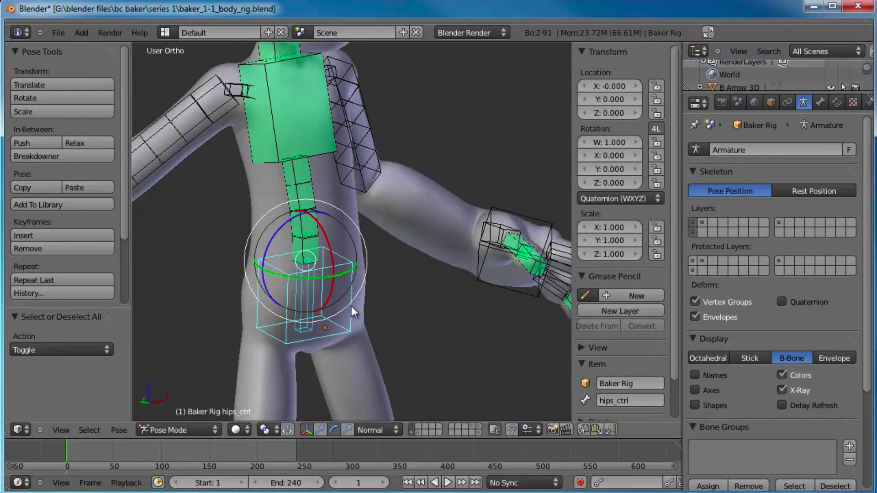
{"action": "middle_click_drag", "start_coordinate": [353, 306], "coordinate": [471, 279], "text": "shift"}
{"action": "scroll", "coordinate": [472, 279], "scroll_direction": "up", "scroll_amount": 1}
{"action": "middle_click_drag", "start_coordinate": [514, 240], "coordinate": [452, 290], "text": "shift"}
Try rotating the hips_DEF bone about -1.862° around its Z axis and clear its rotation.
{"action": "right_click", "coordinate": [374, 325]}
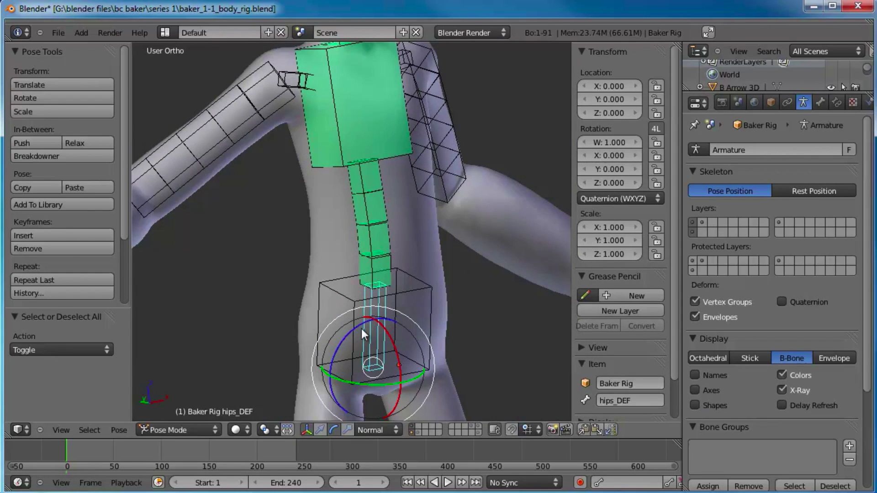
{"action": "mouse_move", "coordinate": [362, 327]}
{"action": "left_mouse_down"}
{"action": "mouse_move", "coordinate": [376, 322]}
{"action": "mouse_move", "coordinate": [363, 330]}
{"action": "left_mouse_up"}
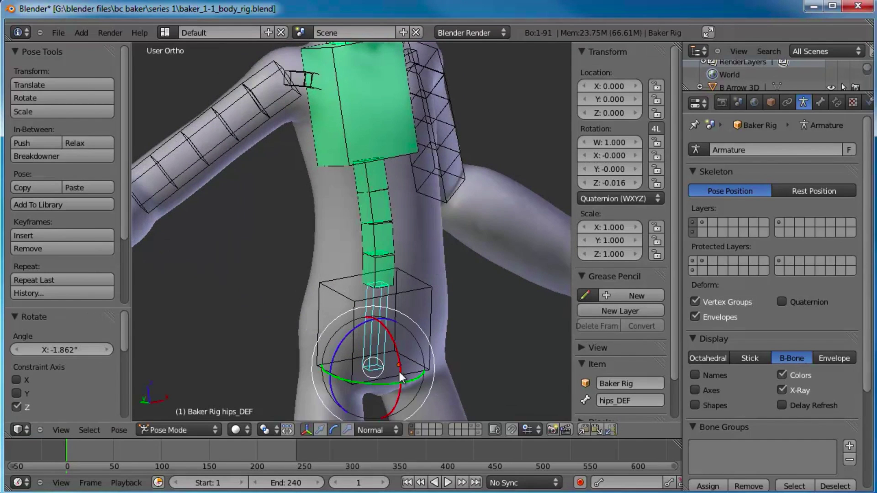
{"action": "key", "text": "alt+r"}
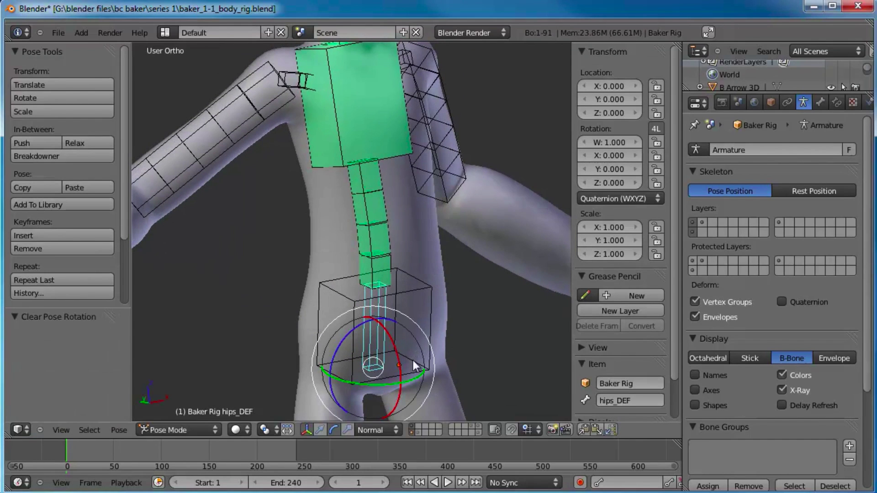
Select the hips_ctrl bone and display the bone axes to examine its orientation.
{"action": "right_click", "coordinate": [322, 284]}
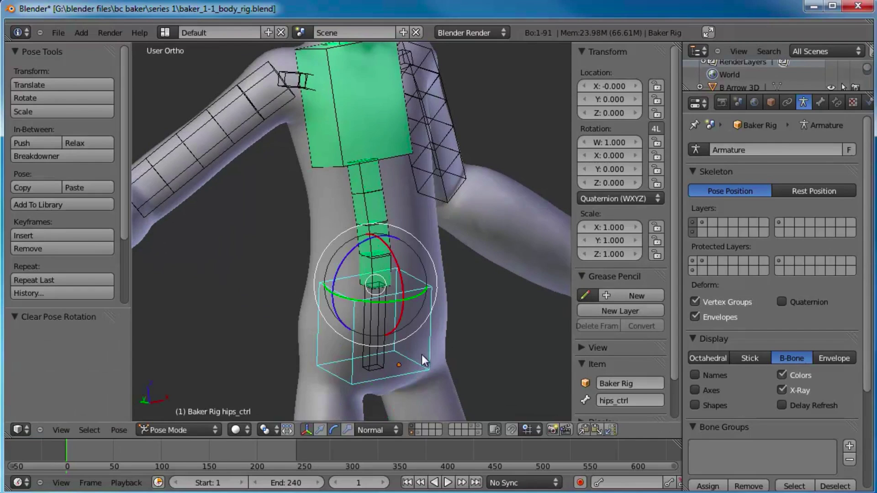
{"action": "middle_click_drag", "start_coordinate": [421, 355], "coordinate": [342, 299], "text": "shift"}
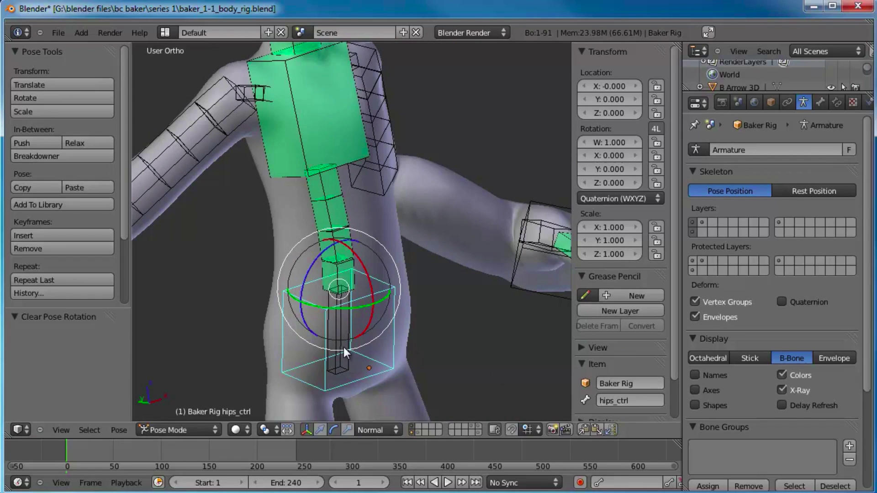
{"action": "left_click", "coordinate": [694, 389]}
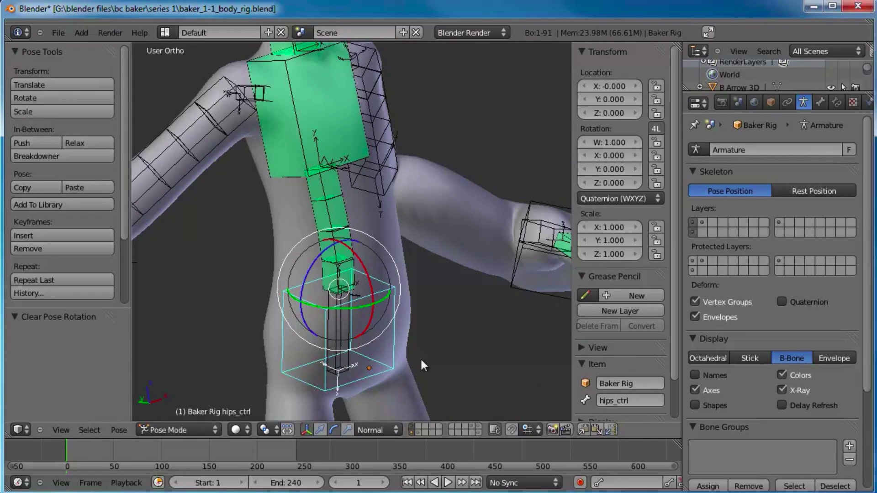
{"action": "middle_click_drag", "start_coordinate": [420, 358], "coordinate": [346, 339]}
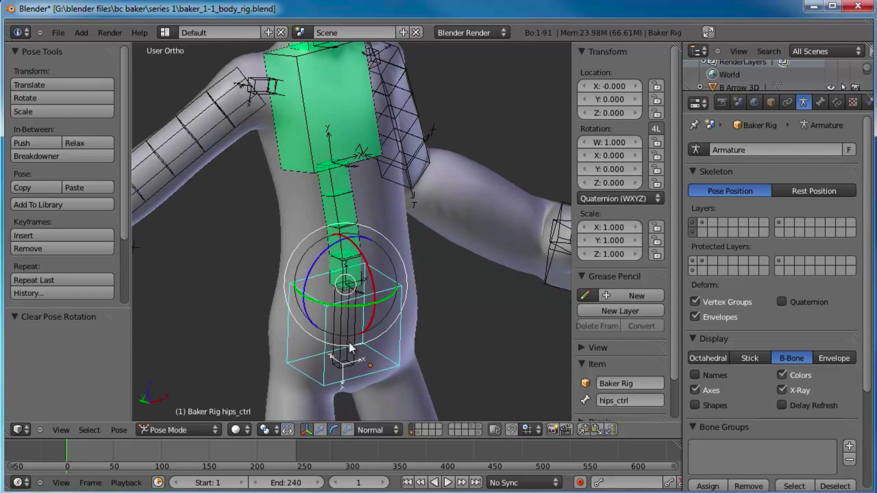
Try a trackball rotation of the hips_ctrl bone with the bone axes displayed.
{"action": "key", "text": "r"}
{"action": "key", "text": "r"}
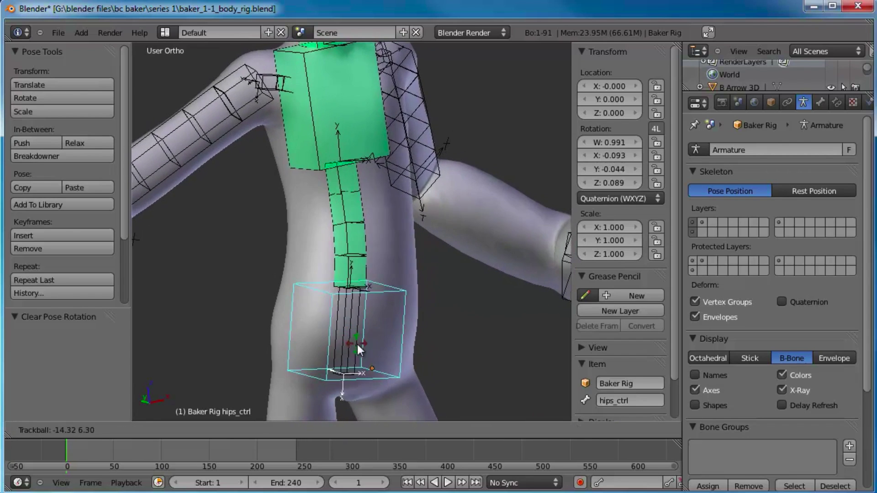
{"action": "key", "text": "Escape"}
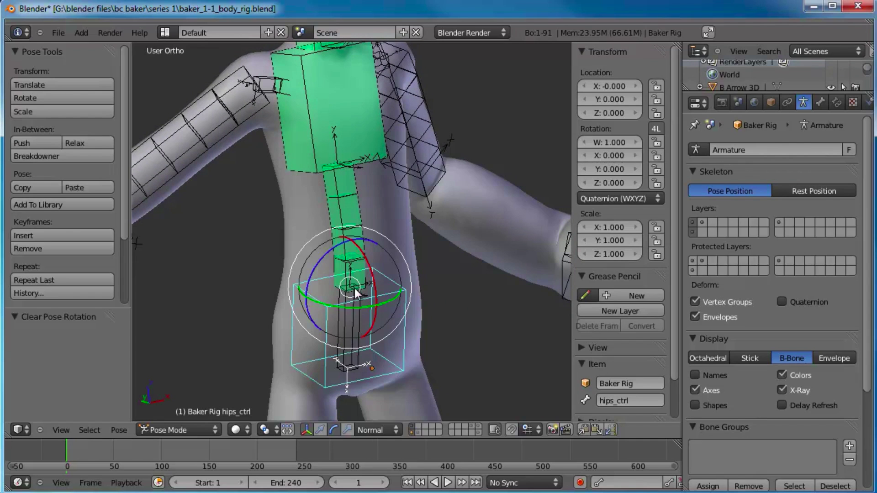
{"action": "mouse_move", "coordinate": [336, 289]}
{"action": "middle_mouse_down"}
{"action": "mouse_move", "coordinate": [360, 284]}
{"action": "mouse_move", "coordinate": [356, 300]}
{"action": "mouse_move", "coordinate": [335, 303]}
{"action": "middle_mouse_up"}
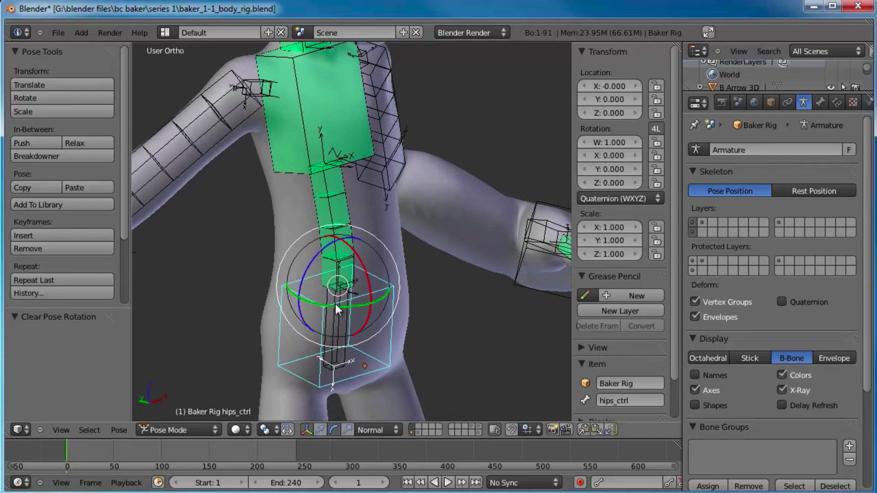
Compare the hips_DEF bone with the hips_ctrl bone by selecting each, and try another trackball rotation of hips_ctrl.
{"action": "right_click", "coordinate": [333, 309]}
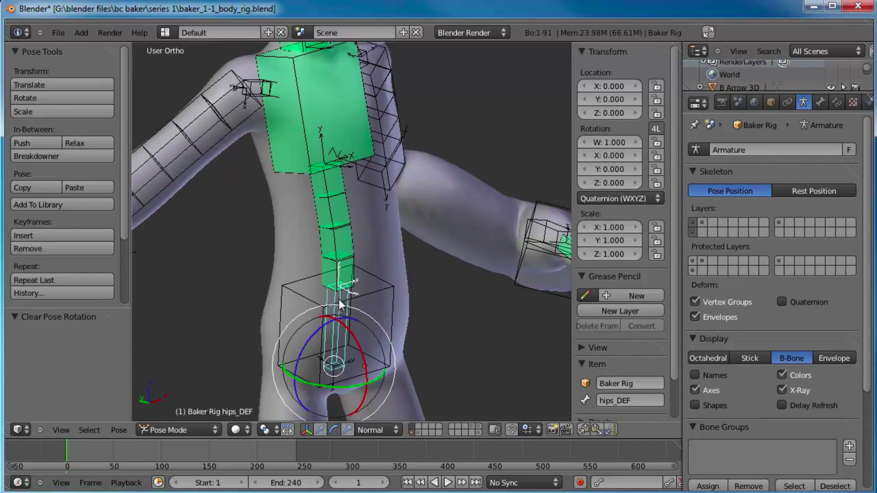
{"action": "right_click", "coordinate": [352, 350]}
{"action": "key", "text": "r"}
{"action": "key", "text": "r"}
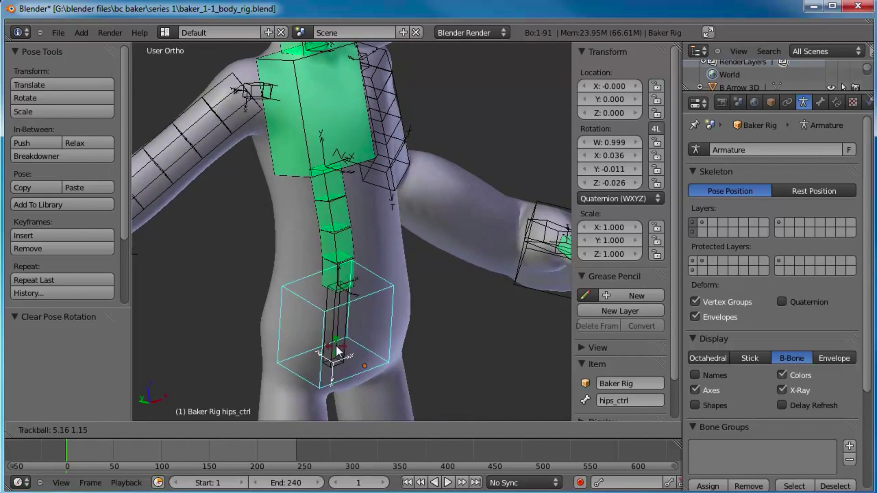
{"action": "right_click", "coordinate": [334, 341]}
Rotate the hips_ctrl bone about 1.588° around its Z axis and hide the bone axes.
{"action": "left_click_drag", "start_coordinate": [312, 265], "coordinate": [313, 262]}
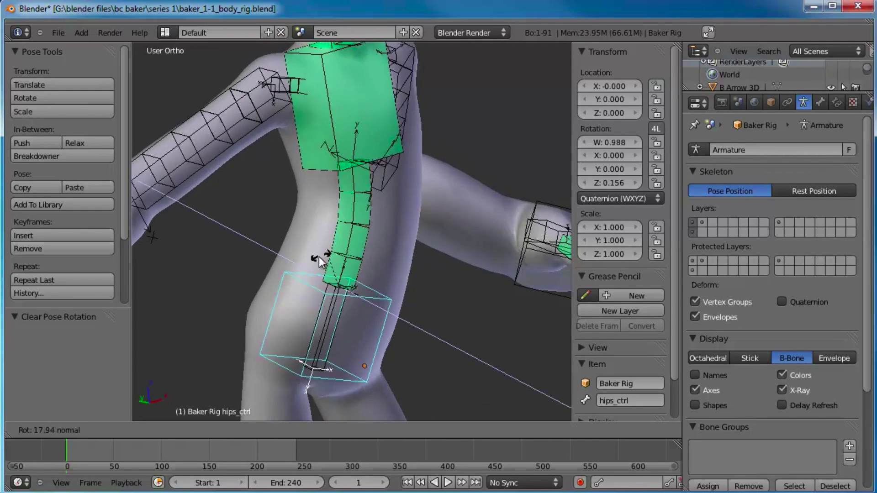
{"action": "left_click", "coordinate": [314, 262]}
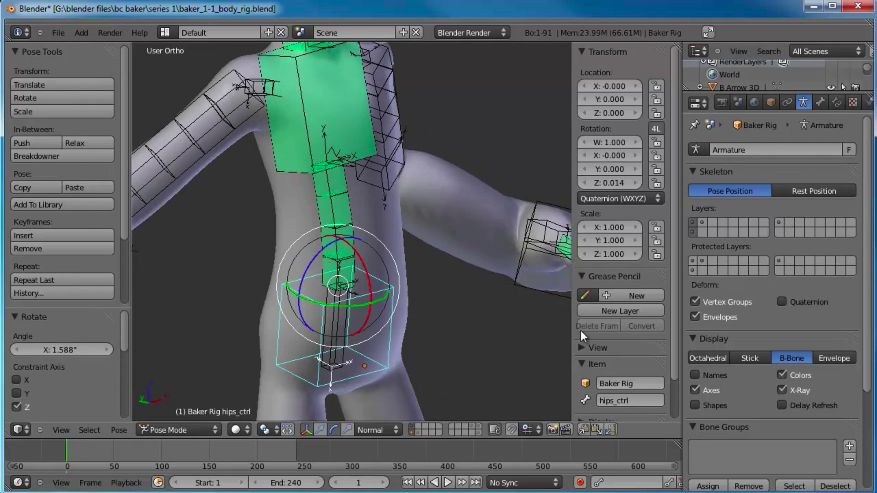
{"action": "left_click", "coordinate": [694, 390]}
{"action": "middle_click_drag", "start_coordinate": [480, 320], "coordinate": [371, 305]}
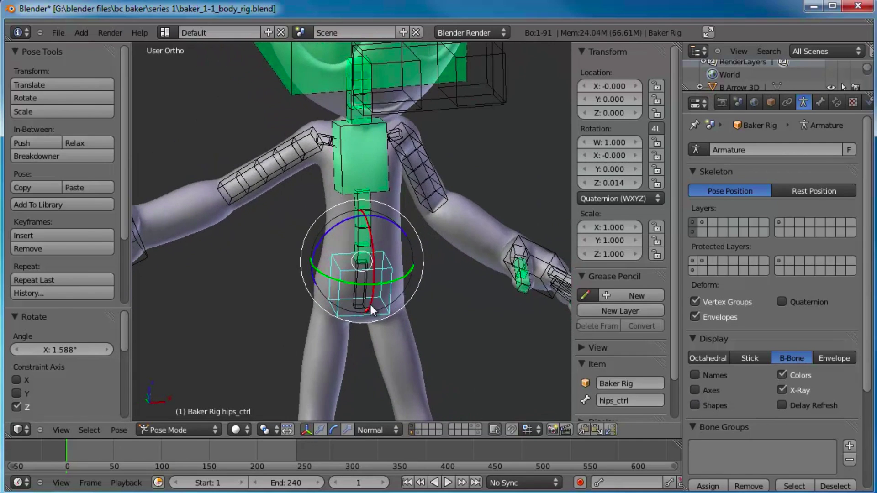
Deselect all bones and turn the custom bone shapes back on in the armature display.
{"action": "key", "text": "a"}
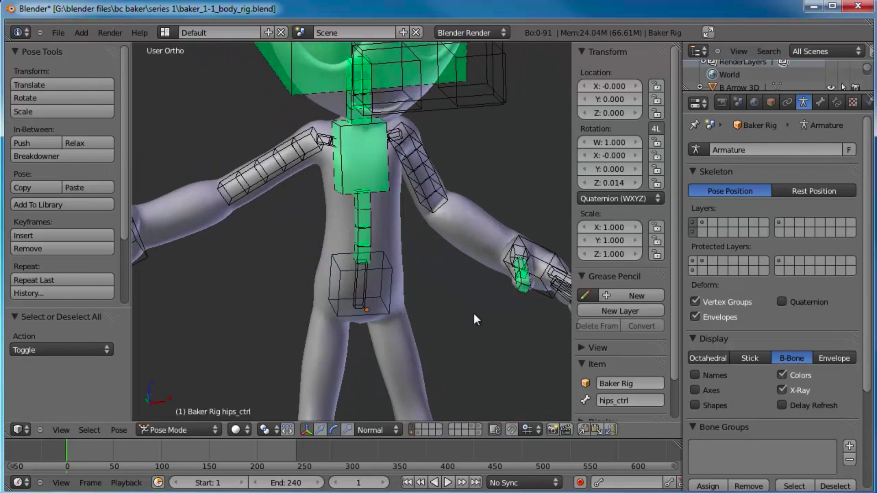
{"action": "left_click", "coordinate": [695, 405]}
{"action": "scroll", "coordinate": [366, 207], "scroll_direction": "down", "scroll_amount": 3}
{"action": "middle_click_drag", "start_coordinate": [403, 269], "coordinate": [376, 211]}
Select the neck control bone and rotate it about 14.378° around its local Y axis.
{"action": "right_click", "coordinate": [311, 169]}
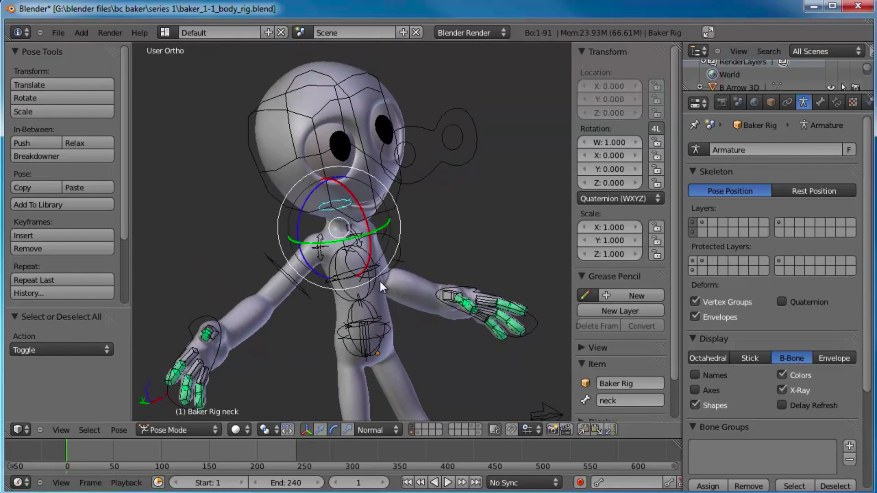
{"action": "scroll", "coordinate": [350, 245], "scroll_direction": "up", "scroll_amount": 2}
{"action": "middle_click_drag", "start_coordinate": [313, 224], "coordinate": [368, 217]}
{"action": "key", "text": "r"}
{"action": "key", "text": "y"}
{"action": "key", "text": "y"}
{"action": "left_click", "coordinate": [316, 240]}
Select the head control bone and rotate it freely by about -25.783° in the view plane.
{"action": "right_click", "coordinate": [411, 196]}
{"action": "key", "text": "r"}
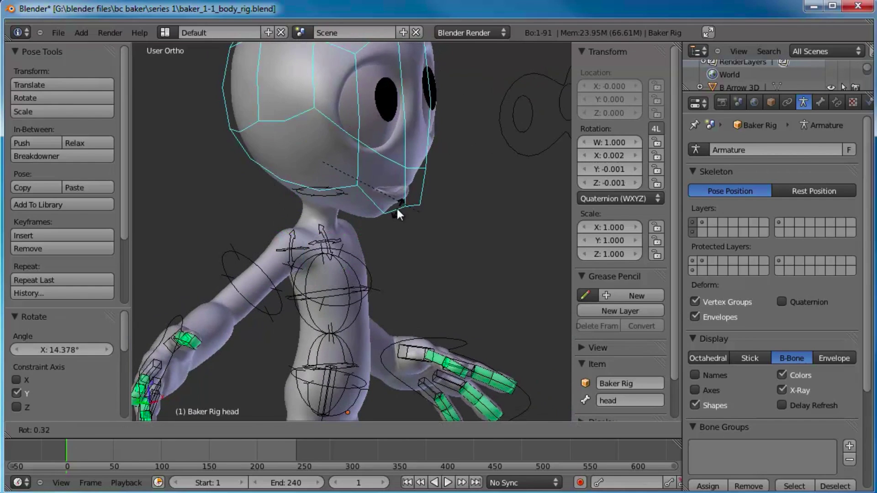
{"action": "left_click", "coordinate": [347, 182]}
Reselect the neck bone and rotate it about -10.655° around the Y axis.
{"action": "right_click", "coordinate": [337, 196]}
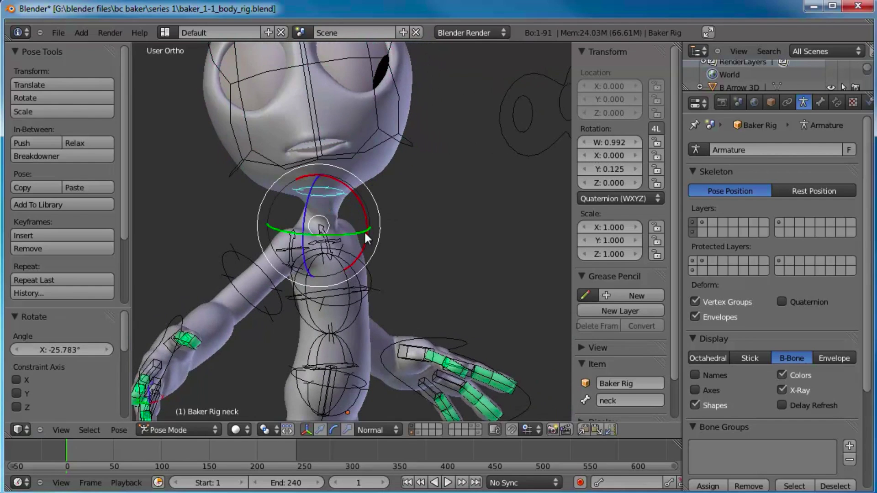
{"action": "key", "text": "r"}
{"action": "key", "text": "y"}
{"action": "left_click", "coordinate": [327, 237]}
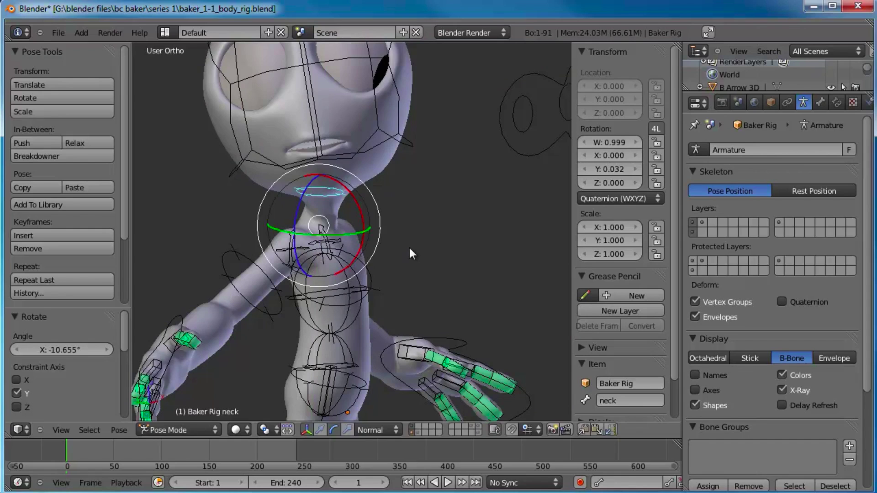
Tilt the neck bone with a trackball rotation, and turn it around the Y axis by about -40.05° and 8.203°.
{"action": "key", "text": "r"}
{"action": "key", "text": "r"}
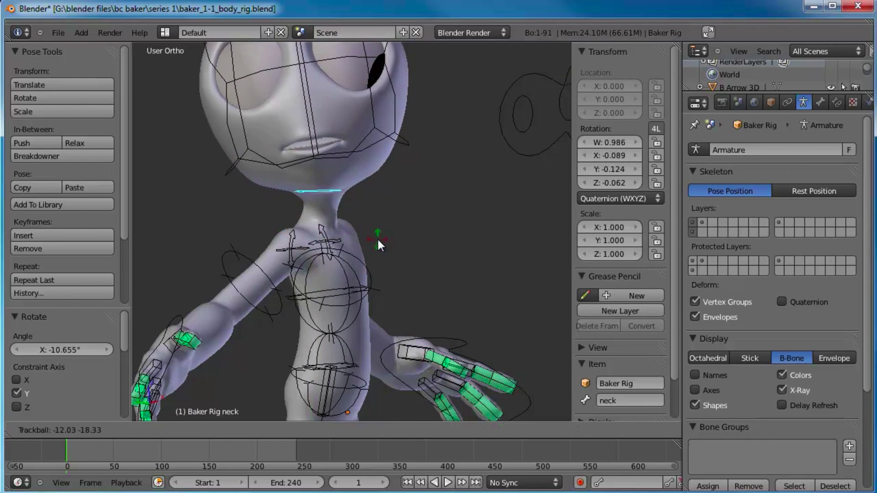
{"action": "left_click", "coordinate": [378, 240]}
{"action": "key", "text": "r"}
{"action": "key", "text": "y"}
{"action": "left_click", "coordinate": [365, 267]}
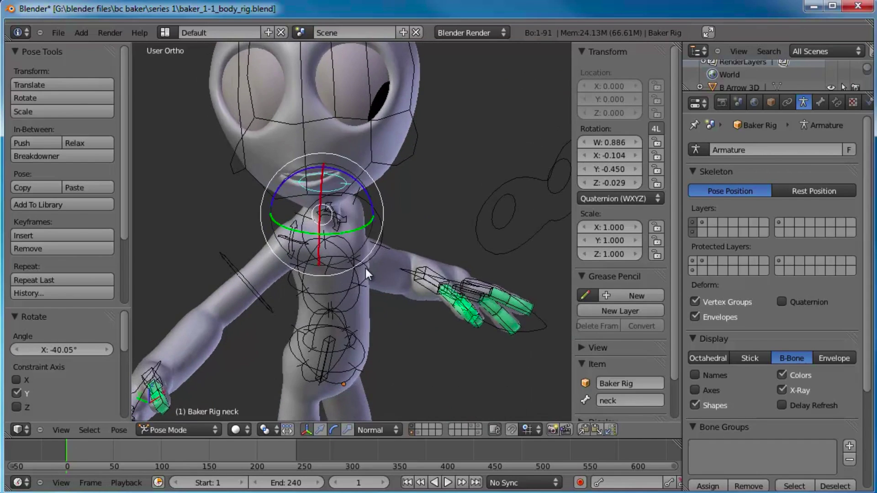
{"action": "key", "text": "r"}
{"action": "key", "text": "y"}
{"action": "left_click", "coordinate": [367, 265]}
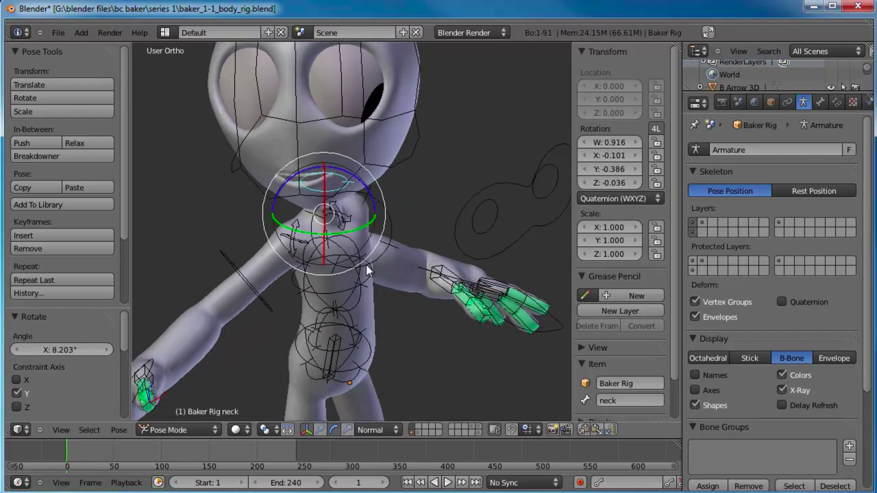
Rotate the neck bone about 6.477° around its Z axis and about -13.707° around its X axis.
{"action": "middle_click_drag", "start_coordinate": [367, 265], "coordinate": [366, 206]}
{"action": "left_click_drag", "start_coordinate": [381, 203], "coordinate": [363, 180]}
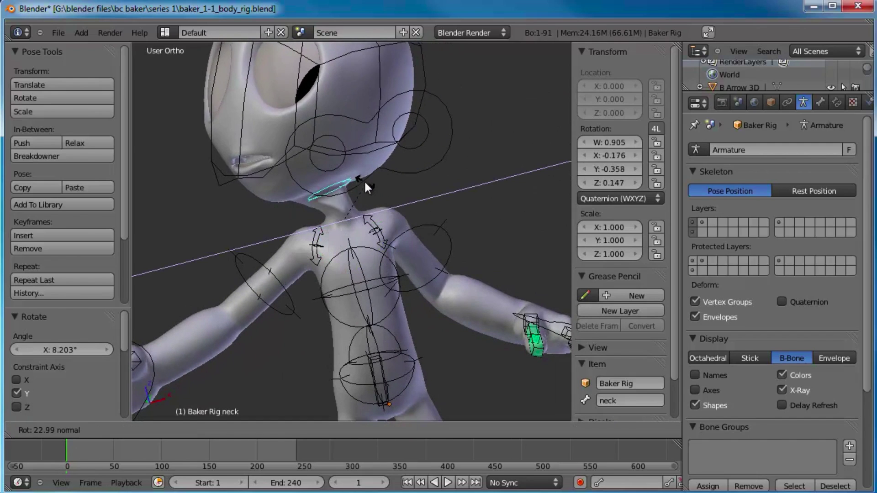
{"action": "left_click", "coordinate": [317, 207]}
{"action": "key", "text": "r"}
{"action": "key", "text": "x"}
{"action": "key", "text": "x"}
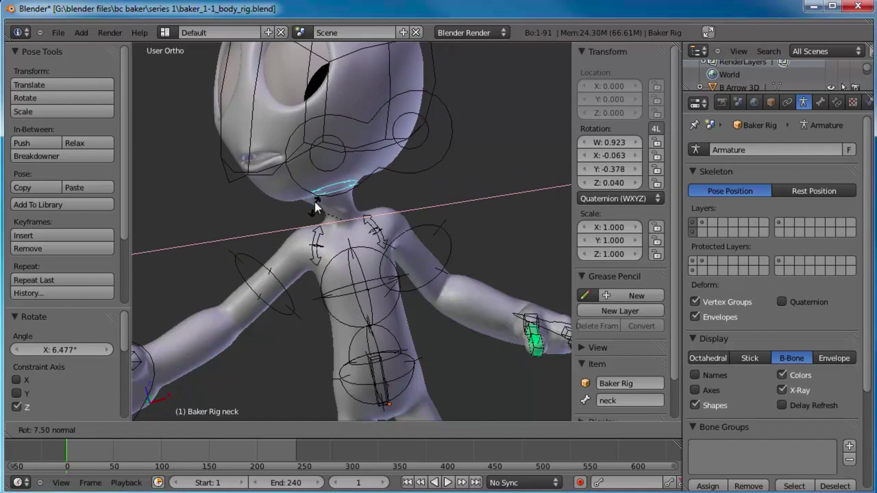
{"action": "left_click", "coordinate": [315, 202]}
Select the chest control bone and rotate it about -5.266° around the X axis.
{"action": "scroll", "coordinate": [338, 218], "scroll_direction": "down", "scroll_amount": 3}
{"action": "middle_click_drag", "start_coordinate": [339, 218], "coordinate": [334, 160], "text": "shift"}
{"action": "middle_click_drag", "start_coordinate": [361, 204], "coordinate": [401, 221]}
{"action": "scroll", "coordinate": [391, 205], "scroll_direction": "up", "scroll_amount": 4}
{"action": "right_click", "coordinate": [380, 199]}
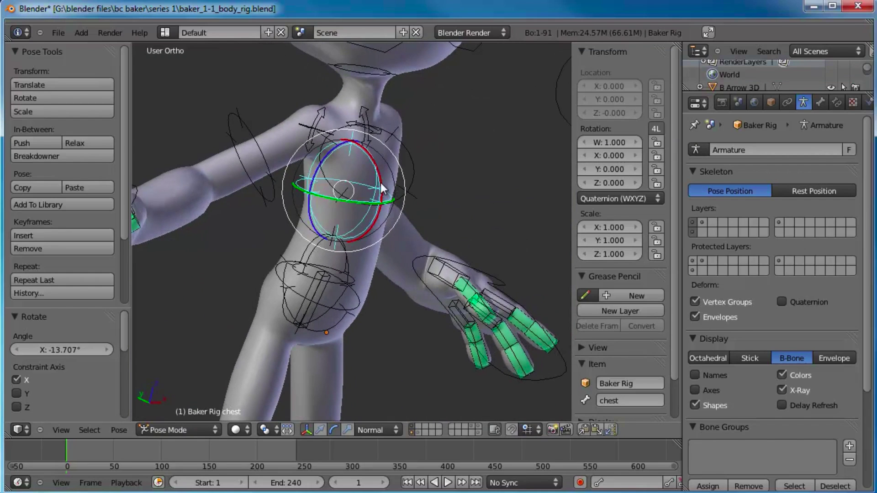
{"action": "key", "text": "r"}
{"action": "key", "text": "x"}
{"action": "left_click", "coordinate": [387, 179]}
Try a trackball rotation of the chest bone in front view.
{"action": "key", "text": "KP_1"}
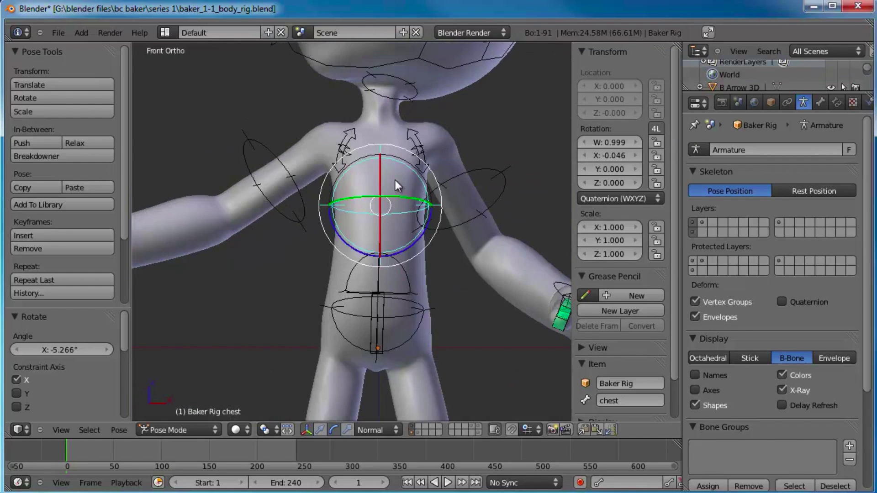
{"action": "key", "text": "r"}
{"action": "key", "text": "r"}
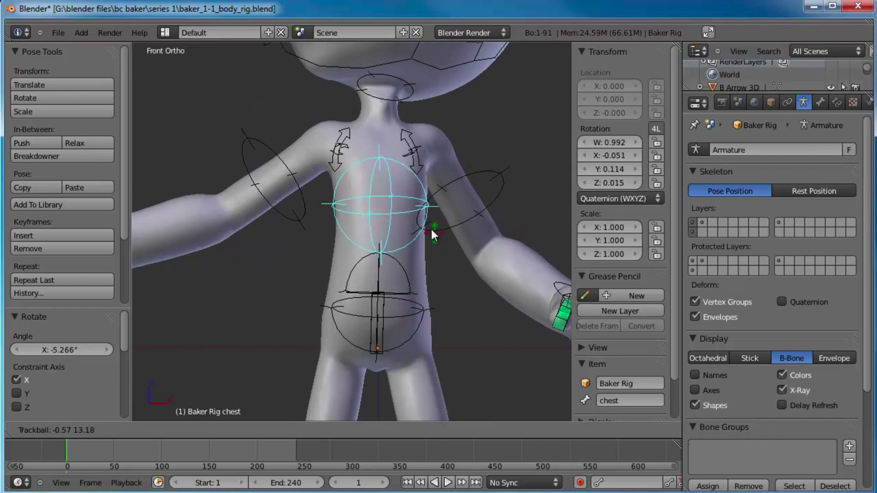
{"action": "key", "text": "Escape"}
Try trackball rotations of the spine bone and the hips_ctrl bone, cancelling each.
{"action": "right_click", "coordinate": [415, 268]}
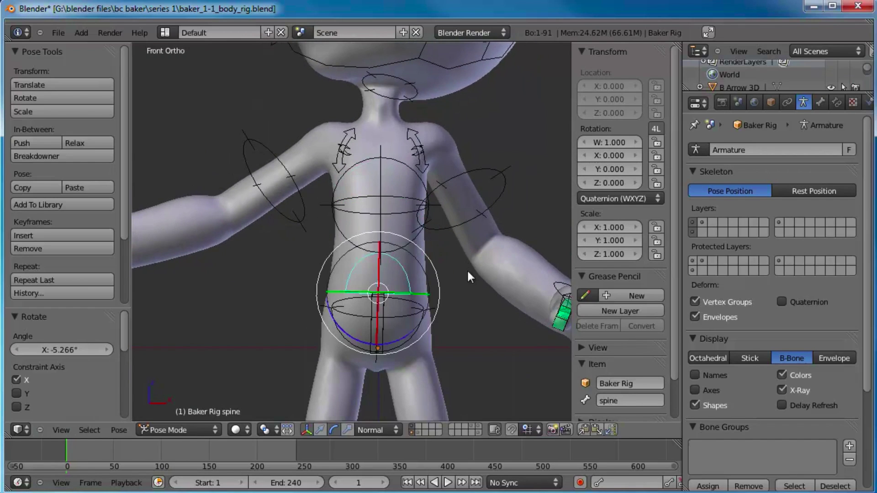
{"action": "key", "text": "r"}
{"action": "key", "text": "r"}
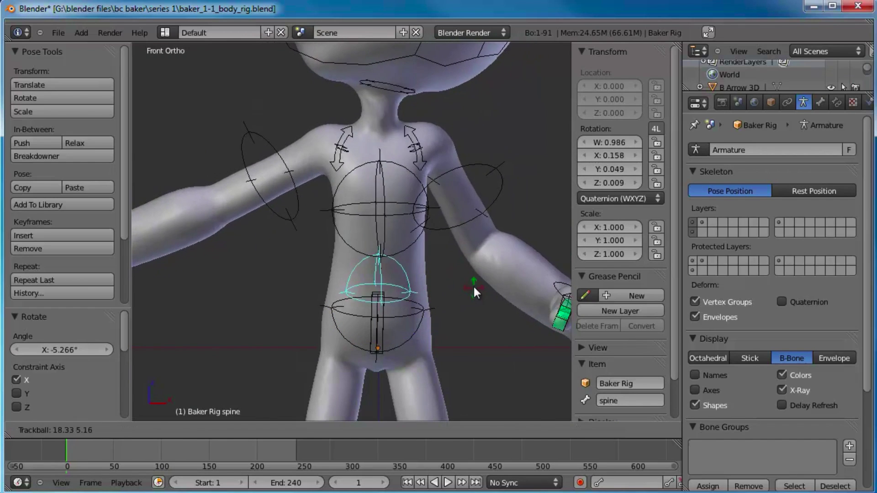
{"action": "key", "text": "Escape"}
{"action": "right_click", "coordinate": [424, 325]}
{"action": "key", "text": "r"}
{"action": "key", "text": "r"}
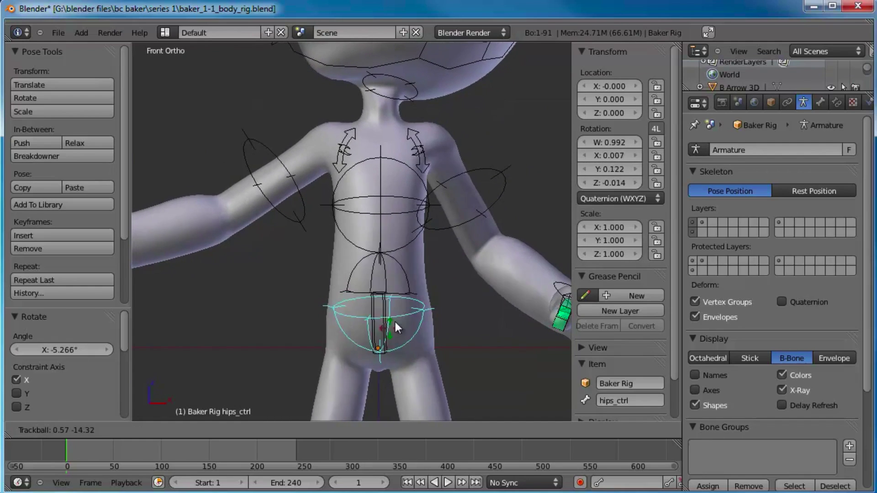
{"action": "key", "text": "Escape"}
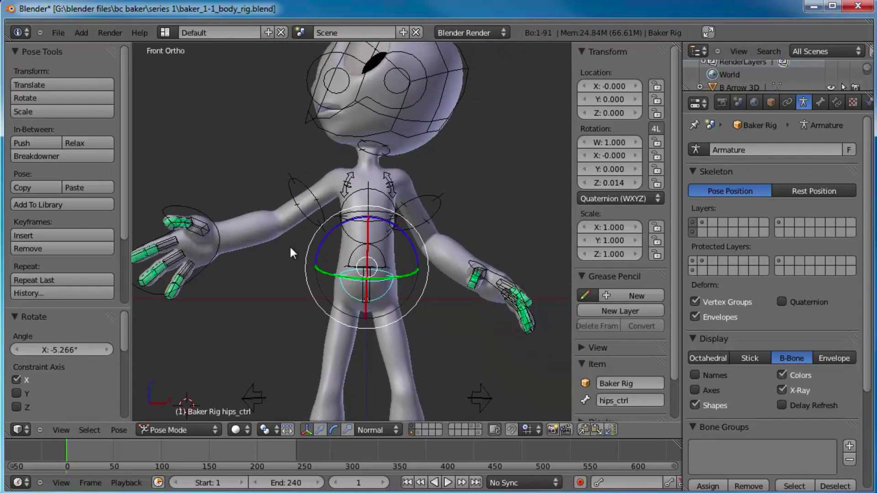
Select the PinkyBase.L bone on the left hand and rotate it about 5.162° around its X axis.
{"action": "middle_click_drag", "start_coordinate": [290, 247], "coordinate": [334, 275]}
{"action": "scroll", "coordinate": [478, 284], "scroll_direction": "up", "scroll_amount": 1}
{"action": "scroll", "coordinate": [478, 284], "scroll_direction": "up", "scroll_amount": 3}
{"action": "middle_click_drag", "start_coordinate": [479, 284], "coordinate": [399, 229], "text": "shift"}
{"action": "scroll", "coordinate": [349, 288], "scroll_direction": "up", "scroll_amount": 5}
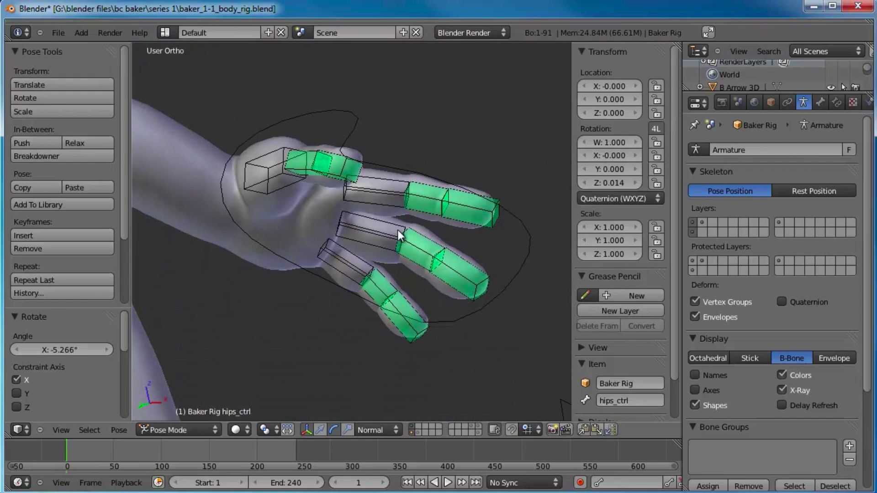
{"action": "right_click", "coordinate": [358, 265]}
{"action": "middle_click_drag", "start_coordinate": [323, 276], "coordinate": [343, 262]}
{"action": "left_click_drag", "start_coordinate": [441, 225], "coordinate": [437, 225]}
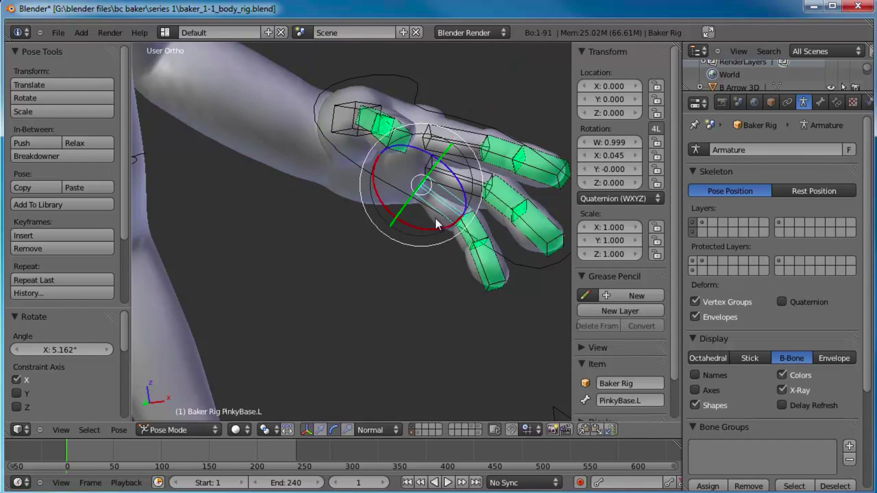
Curl the left pinky further by rotating the PinkyBase.L bone about 61.738° around its X axis.
{"action": "middle_click_drag", "start_coordinate": [435, 220], "coordinate": [328, 198]}
{"action": "middle_click_drag", "start_coordinate": [342, 332], "coordinate": [381, 106], "text": "shift"}
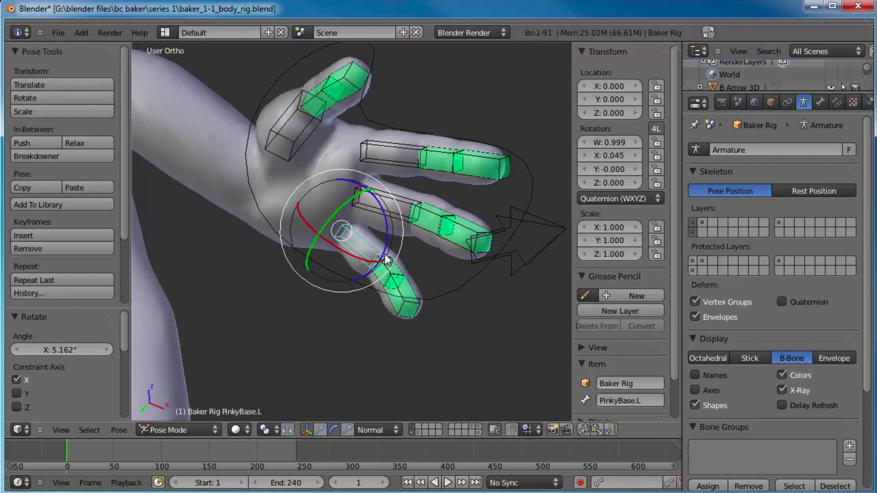
{"action": "middle_click_drag", "start_coordinate": [394, 276], "coordinate": [389, 306]}
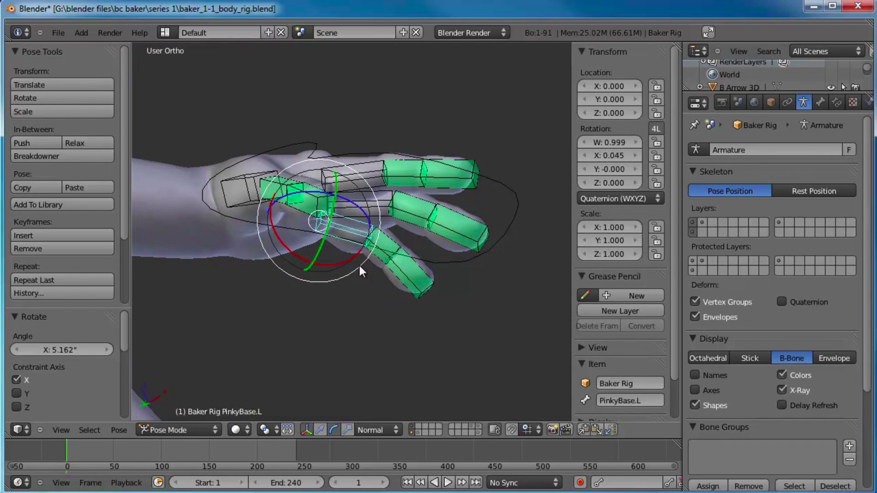
{"action": "left_click_drag", "start_coordinate": [352, 261], "coordinate": [305, 261]}
Curl the left middle and index fingers by rotating MiddleBase.L about 71.318° and indexBase.L about 73.033° around X.
{"action": "right_click", "coordinate": [350, 206]}
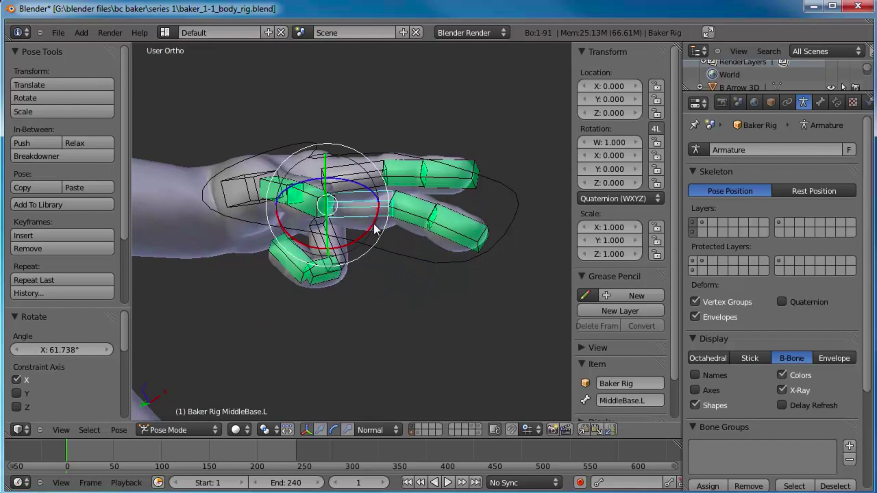
{"action": "left_click_drag", "start_coordinate": [374, 224], "coordinate": [326, 259]}
{"action": "right_click", "coordinate": [353, 181]}
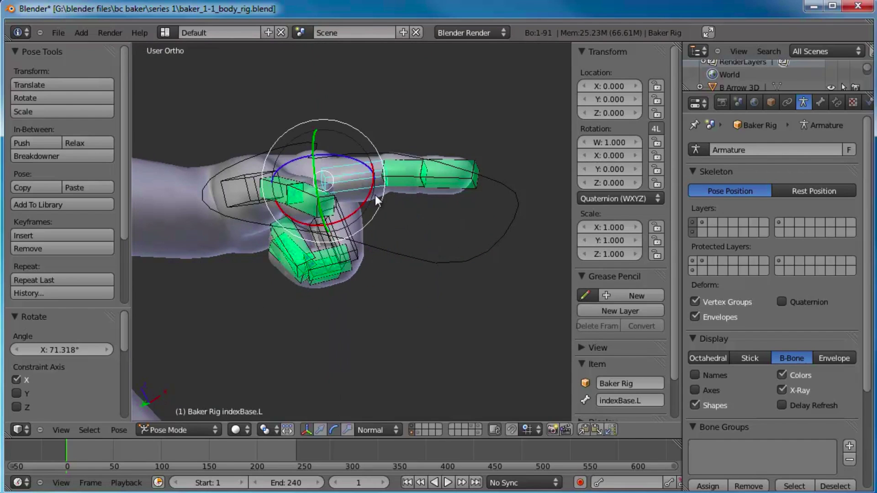
{"action": "left_click_drag", "start_coordinate": [374, 195], "coordinate": [334, 235]}
Fold the left thumb over the fist by rotating the thumbBase.L bone about -30.917° around its X axis.
{"action": "middle_click_drag", "start_coordinate": [386, 206], "coordinate": [350, 202]}
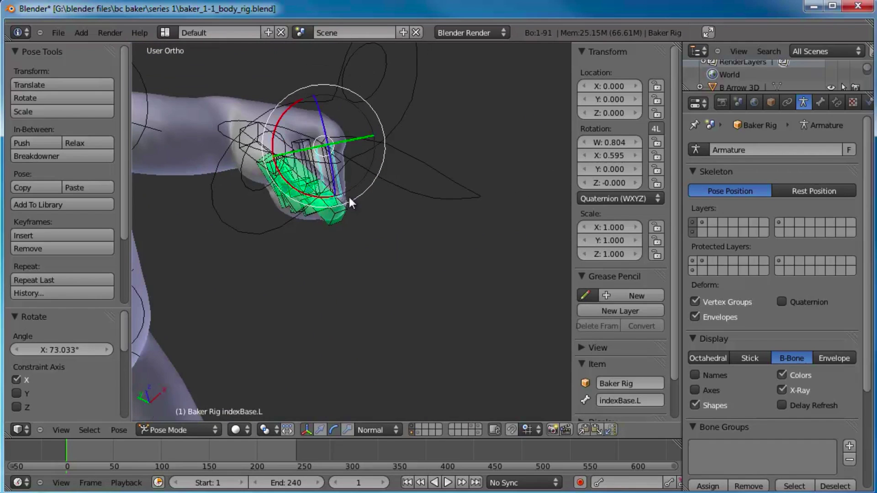
{"action": "right_click", "coordinate": [269, 142]}
{"action": "middle_click_drag", "start_coordinate": [270, 144], "coordinate": [344, 165]}
{"action": "left_click_drag", "start_coordinate": [297, 126], "coordinate": [297, 133]}
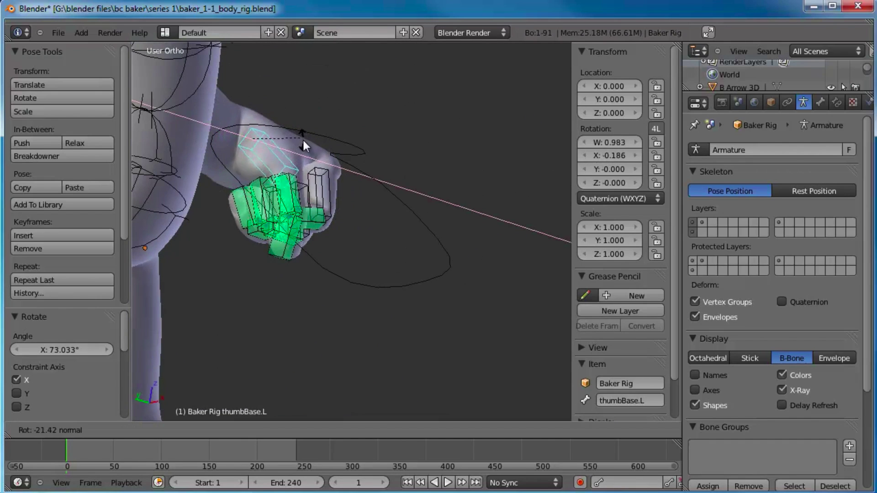
{"action": "left_click", "coordinate": [312, 162]}
Turn the IKhand.L bone with trackball rotations and move it closer to the body, to about X -1.061, Y -0.718, Z -0.717.
{"action": "middle_click_drag", "start_coordinate": [314, 168], "coordinate": [432, 254]}
{"action": "right_click", "coordinate": [432, 257]}
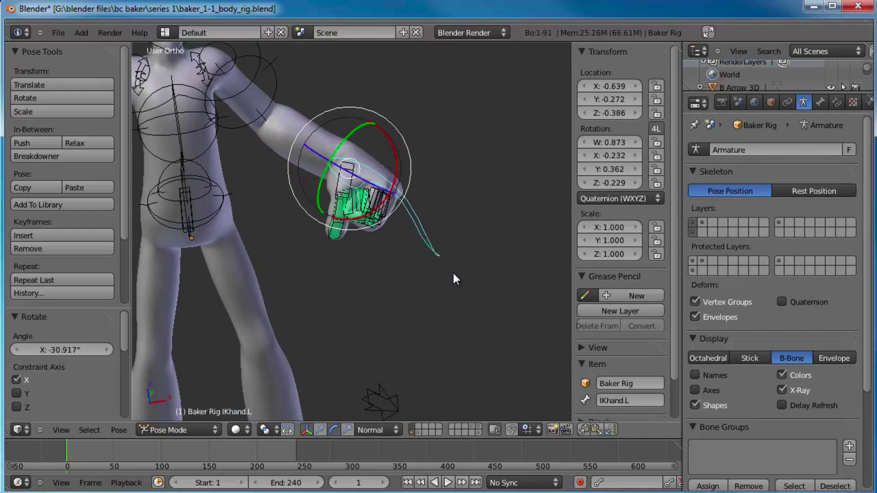
{"action": "key", "text": "r"}
{"action": "key", "text": "r"}
{"action": "key", "text": "g"}
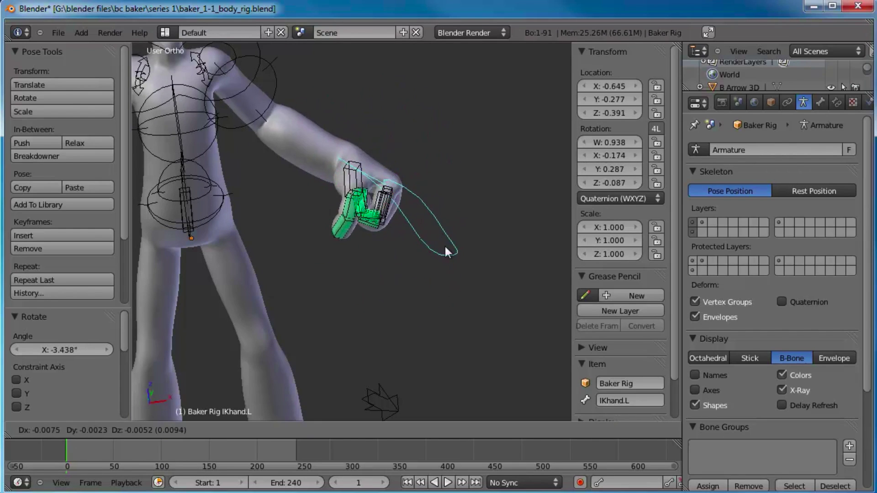
{"action": "left_click", "coordinate": [419, 257]}
{"action": "key", "text": "r"}
{"action": "key", "text": "r"}
{"action": "left_click", "coordinate": [407, 311]}
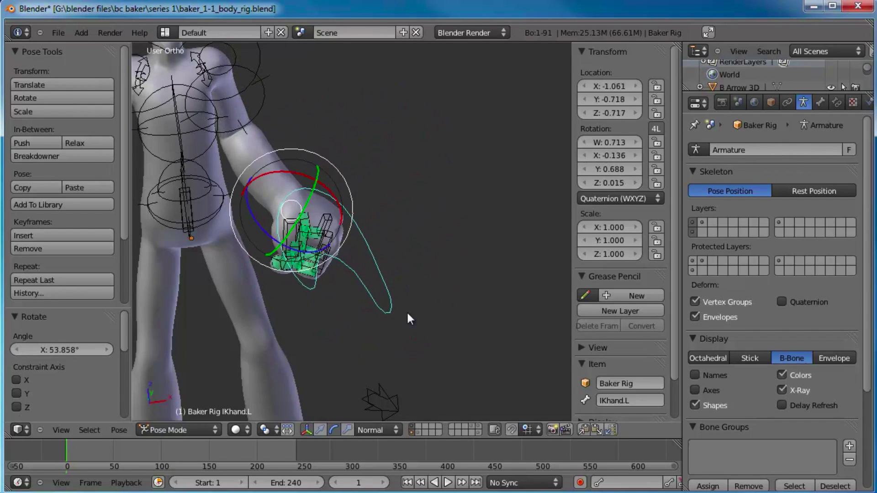
Select the knee.L target, and try moving the knee.R target across toward the other leg.
{"action": "scroll", "coordinate": [366, 306], "scroll_direction": "down", "scroll_amount": 2}
{"action": "middle_click_drag", "start_coordinate": [284, 289], "coordinate": [405, 245], "text": "shift"}
{"action": "right_click", "coordinate": [457, 254]}
{"action": "middle_click_drag", "start_coordinate": [486, 279], "coordinate": [451, 302]}
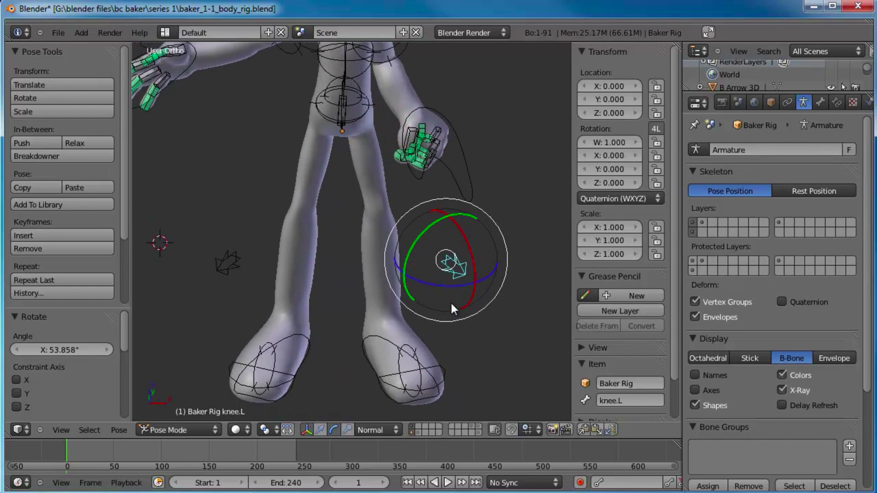
{"action": "right_click", "coordinate": [235, 273]}
{"action": "key", "text": "g"}
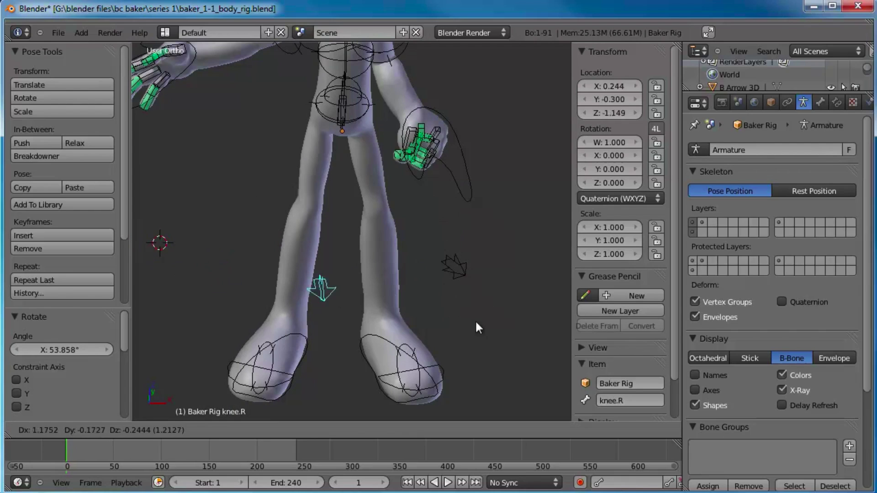
{"action": "key", "text": "Escape"}
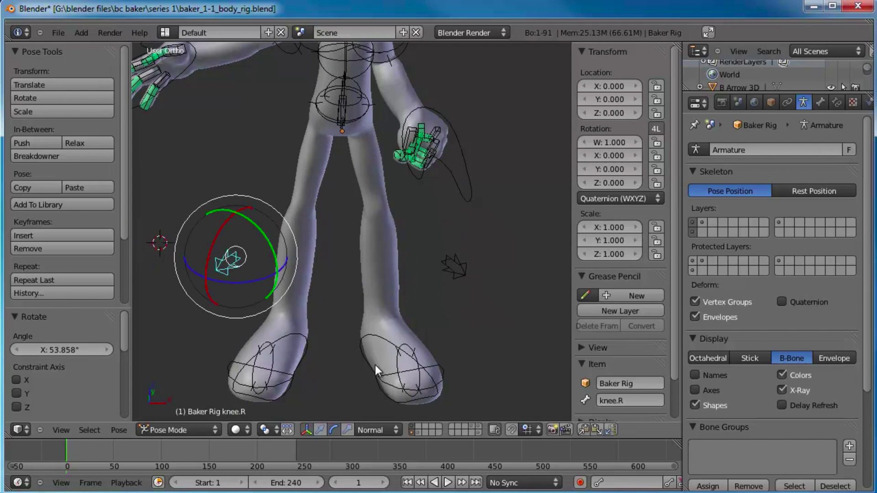
Lower the hips_ctrl bone by about X 0.010, Y -0.579, Z -1.061 to bend the legs into a crouch.
{"action": "right_click", "coordinate": [363, 113]}
{"action": "key", "text": "g"}
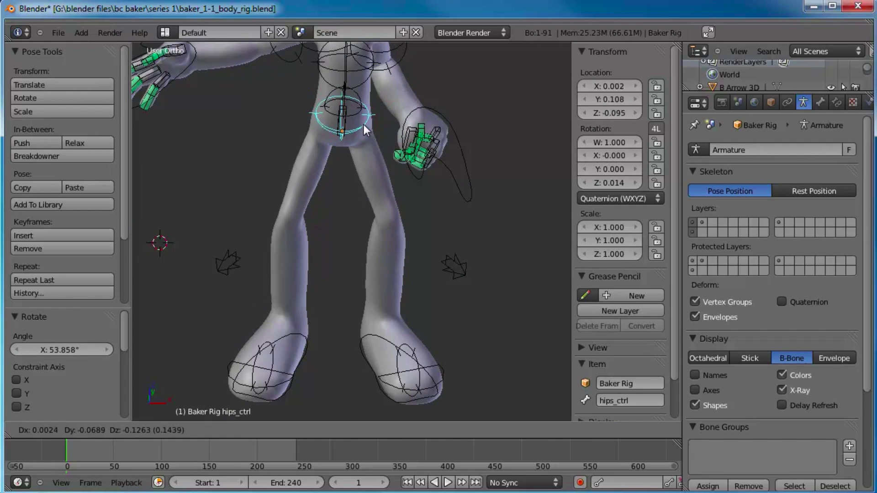
{"action": "left_click", "coordinate": [364, 187]}
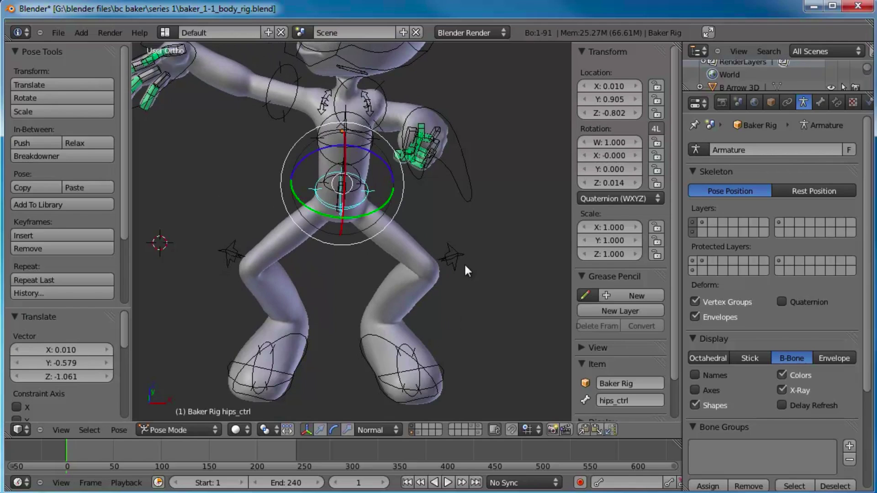
Move the knee.L target inward by about X -0.982 and the knee.R target inward by about X 0.875.
{"action": "right_click", "coordinate": [464, 262]}
{"action": "key", "text": "g"}
{"action": "left_click", "coordinate": [393, 289]}
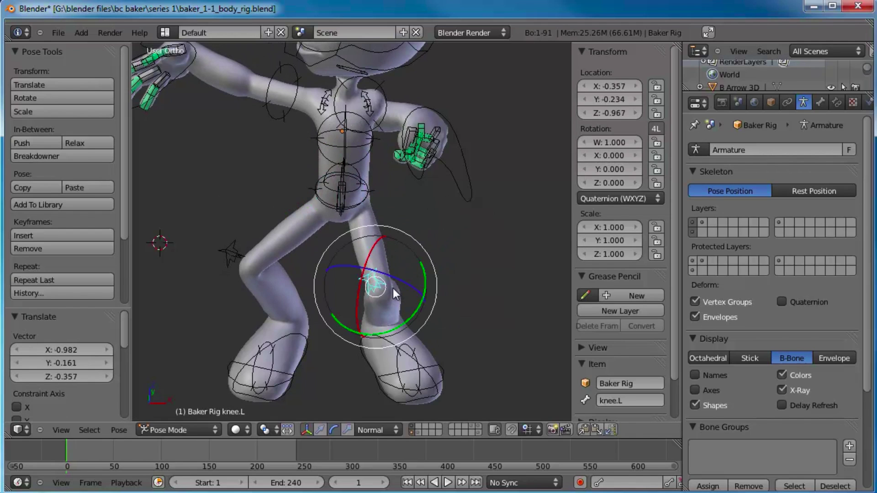
{"action": "right_click", "coordinate": [231, 250]}
{"action": "key", "text": "g"}
{"action": "left_click", "coordinate": [401, 176]}
{"action": "middle_click_drag", "start_coordinate": [402, 176], "coordinate": [453, 276]}
{"action": "scroll", "coordinate": [431, 221], "scroll_direction": "up", "scroll_amount": 4}
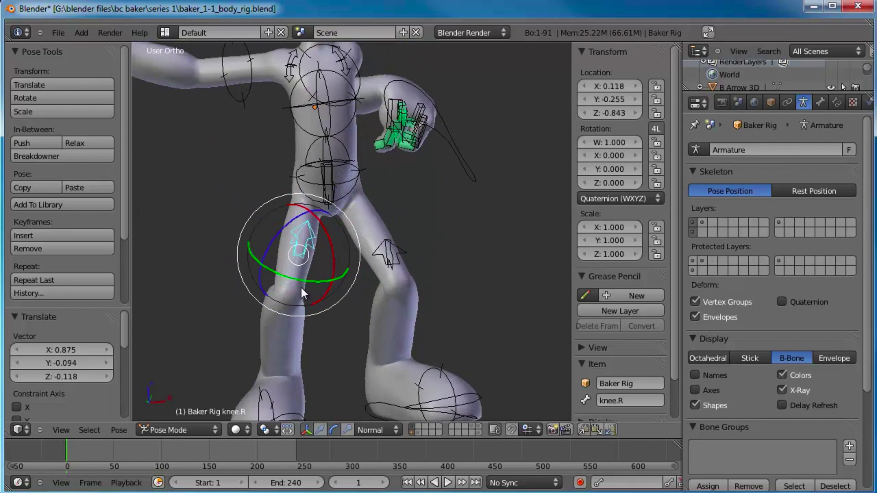
Move the knee.R target inward by about X 0.411, Y -0.107, Z -0.191 and knee.L inward by about X -0.507, Y 0.070, Z -0.133.
{"action": "key", "text": "g"}
{"action": "left_click", "coordinate": [338, 297]}
{"action": "right_click", "coordinate": [386, 250]}
{"action": "key", "text": "g"}
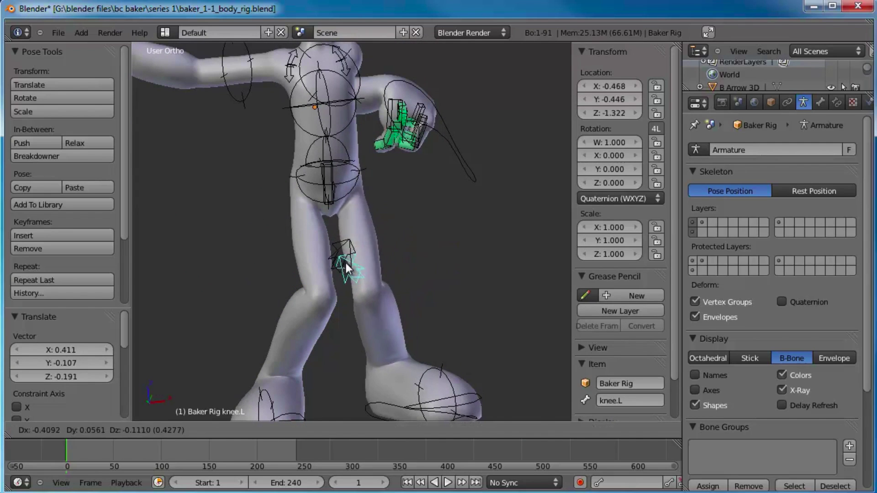
{"action": "left_click", "coordinate": [418, 257]}
{"action": "middle_click_drag", "start_coordinate": [419, 257], "coordinate": [357, 319]}
{"action": "scroll", "coordinate": [418, 287], "scroll_direction": "down", "scroll_amount": 4}
{"action": "scroll", "coordinate": [357, 319], "scroll_direction": "up", "scroll_amount": 3}
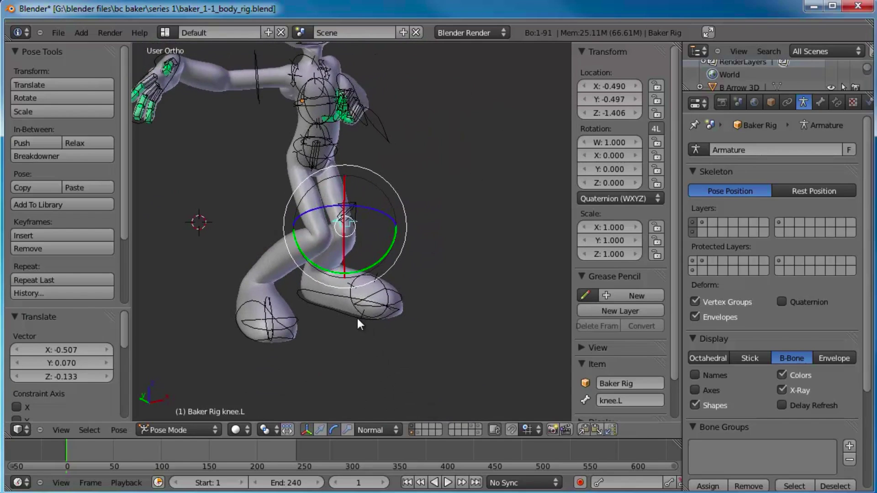
Clear the pose location of the knee.L and knee.R targets.
{"action": "key", "text": "alt+g"}
{"action": "right_click", "coordinate": [321, 234]}
{"action": "key", "text": "alt+g"}
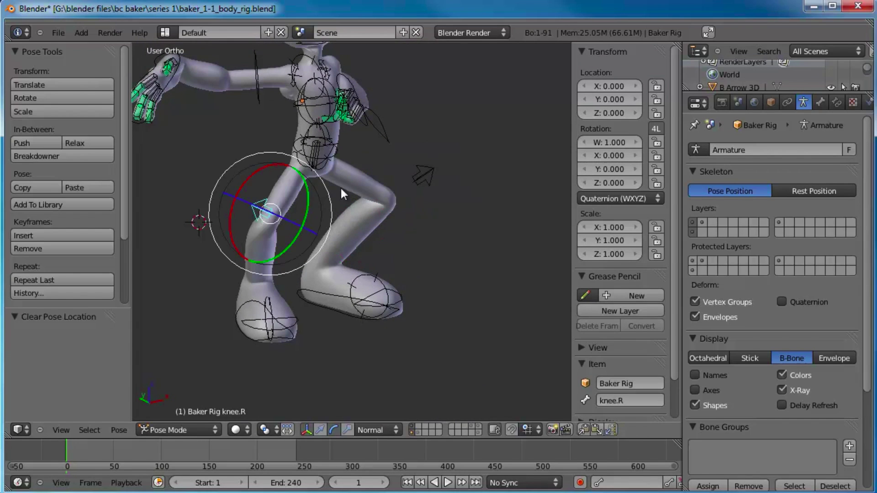
Select all bones of the rig and clear their pose location and rotation.
{"action": "key", "text": "a"}
{"action": "key", "text": "a"}
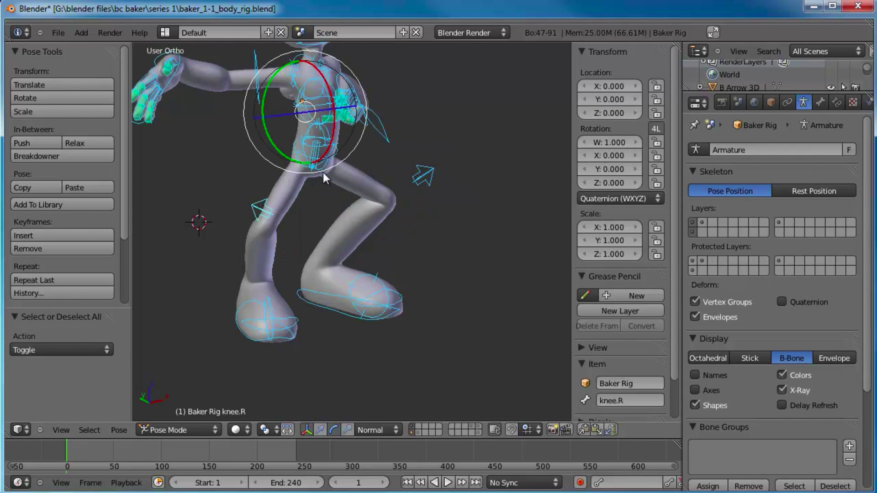
{"action": "key", "text": "alt+g"}
{"action": "scroll", "coordinate": [334, 192], "scroll_direction": "down", "scroll_amount": 3}
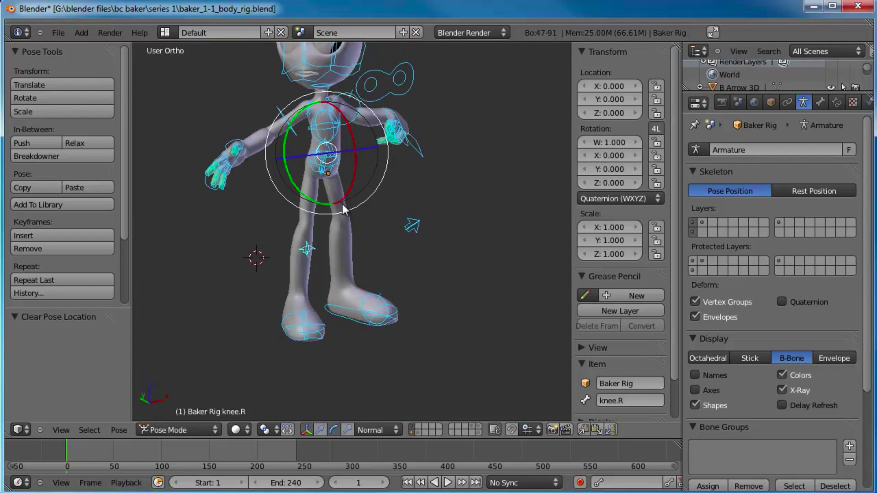
{"action": "middle_click_drag", "start_coordinate": [414, 185], "coordinate": [416, 229], "text": "shift"}
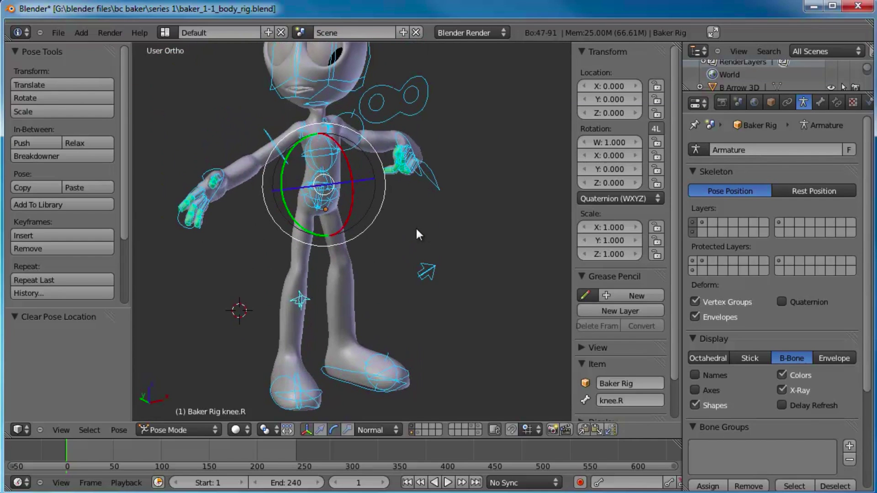
{"action": "key", "text": "alt+r"}
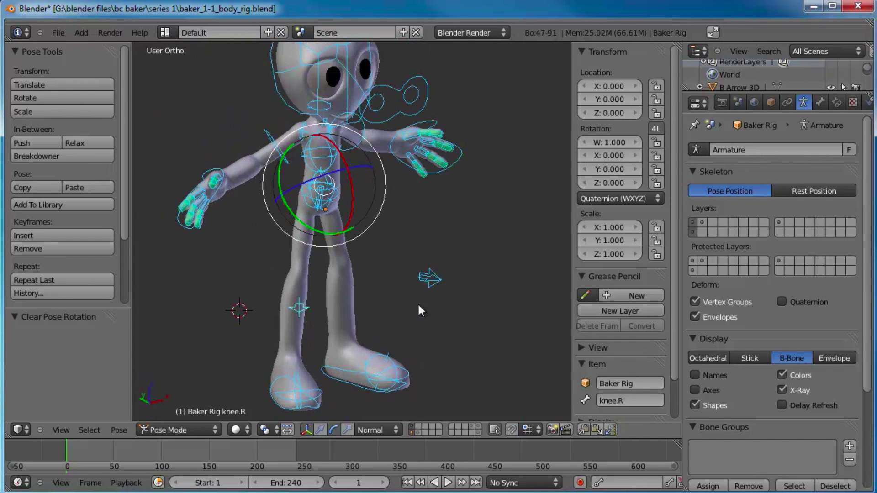
Examine the reset character from the head down to the legs and foot controls.
{"action": "middle_click_drag", "start_coordinate": [417, 303], "coordinate": [366, 235], "text": "shift"}
{"action": "scroll", "coordinate": [366, 235], "scroll_direction": "up", "scroll_amount": 1}
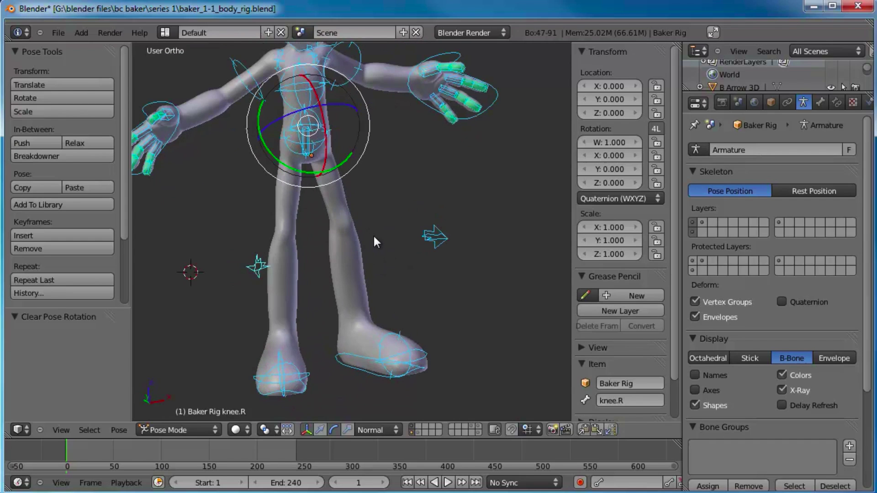
{"action": "middle_click_drag", "start_coordinate": [409, 208], "coordinate": [429, 244], "text": "shift"}
{"action": "scroll", "coordinate": [426, 259], "scroll_direction": "down", "scroll_amount": 2}
{"action": "scroll", "coordinate": [429, 243], "scroll_direction": "up", "scroll_amount": 2}
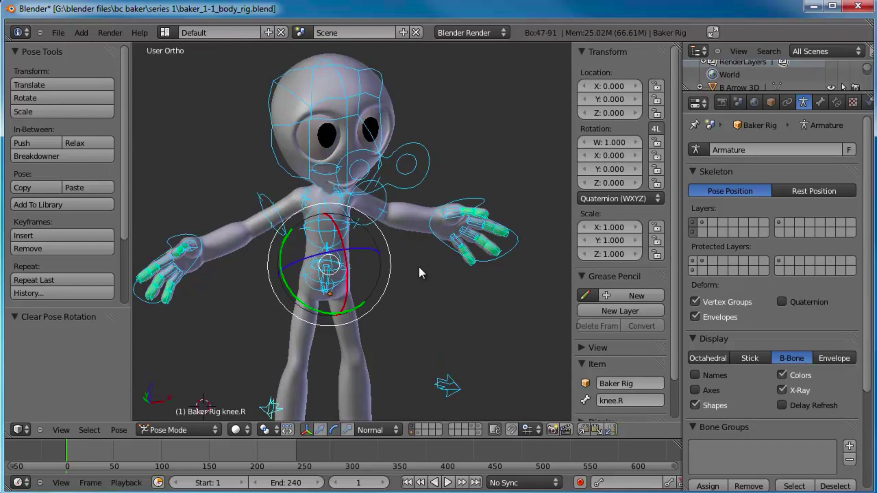
{"action": "middle_click_drag", "start_coordinate": [417, 323], "coordinate": [416, 180], "text": "shift"}
{"action": "mouse_move", "coordinate": [424, 300]}
{"action": "middle_mouse_down", "text": "shift"}
{"action": "mouse_move", "coordinate": [420, 234]}
{"action": "mouse_move", "coordinate": [438, 264]}
{"action": "middle_mouse_up", "text": "shift"}
{"action": "scroll", "coordinate": [426, 255], "scroll_direction": "up", "scroll_amount": 2}
{"action": "middle_click_drag", "start_coordinate": [355, 242], "coordinate": [356, 259], "text": "shift"}
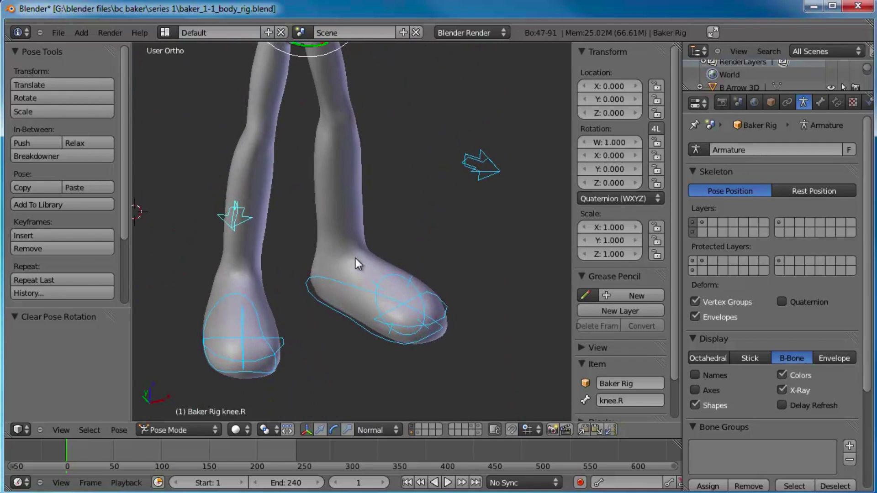
Lift the CTRLfoot.L bone by about X 0.058, Y 0.368, Z 0.678, and try moving it further.
{"action": "right_click", "coordinate": [341, 312]}
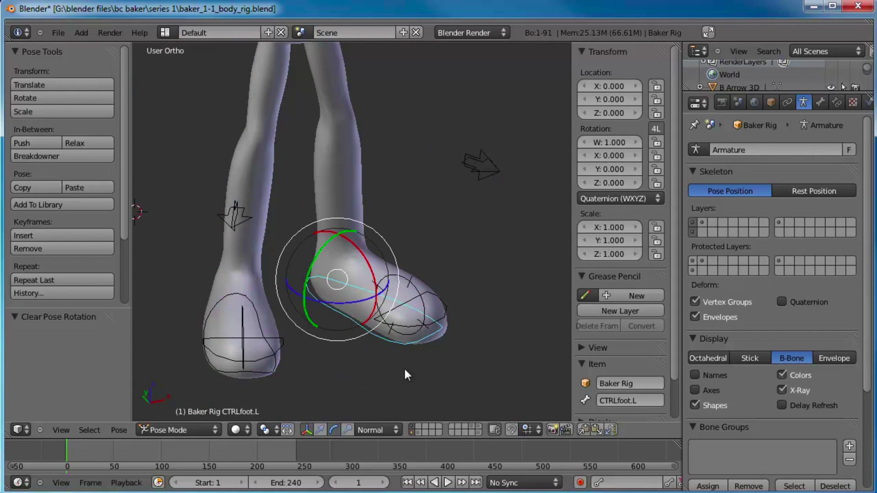
{"action": "key", "text": "g"}
{"action": "left_click", "coordinate": [370, 310]}
{"action": "middle_click_drag", "start_coordinate": [451, 290], "coordinate": [410, 264]}
{"action": "key", "text": "g"}
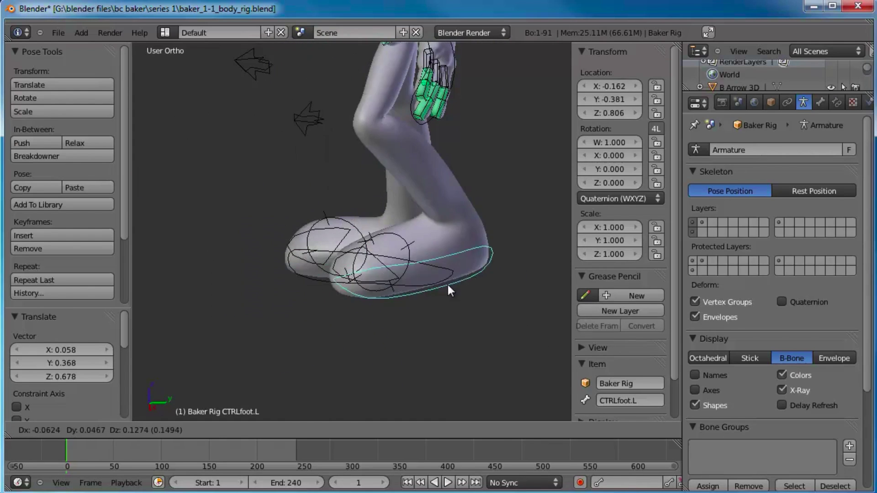
{"action": "right_click", "coordinate": [377, 275]}
Clear the CTRLfoot.L bone's location in the right side view and try tilting the foot with a rotation.
{"action": "key", "text": "KP_3"}
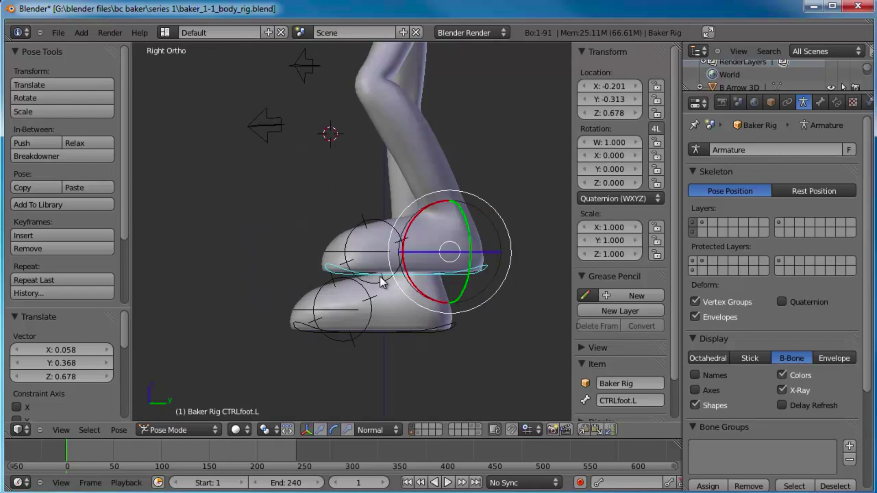
{"action": "key", "text": "alt+g"}
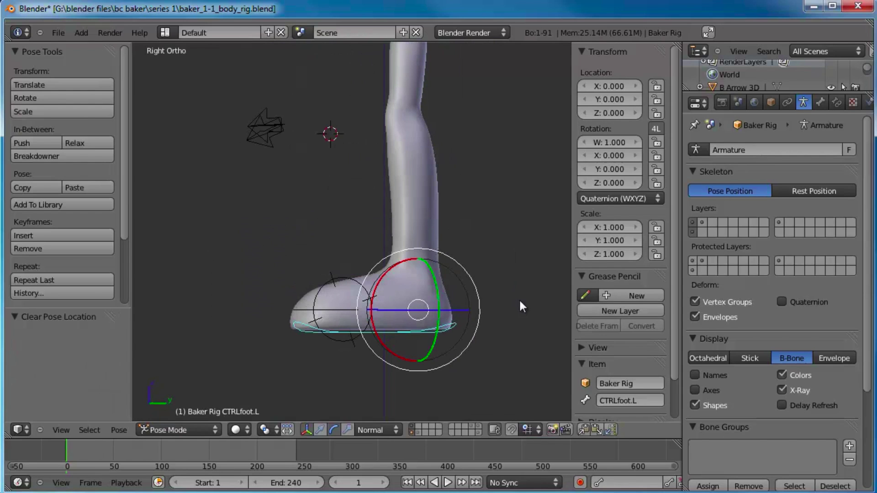
{"action": "key", "text": "r"}
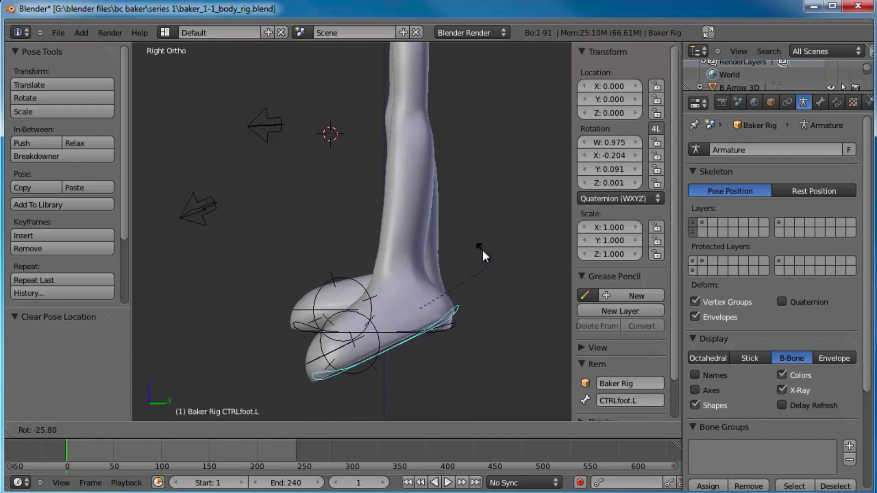
{"action": "right_click", "coordinate": [493, 270]}
Rotate the foot.L bone to roll the foot around its ball, and clear that rotation again.
{"action": "right_click", "coordinate": [423, 311]}
{"action": "middle_click_drag", "start_coordinate": [358, 287], "coordinate": [436, 305]}
{"action": "right_click", "coordinate": [384, 303]}
{"action": "right_click", "coordinate": [377, 302]}
{"action": "key", "text": "r"}
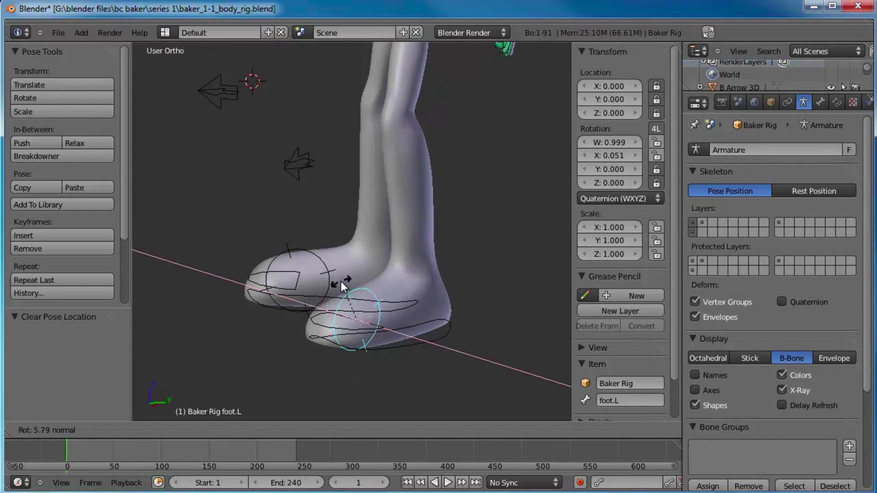
{"action": "left_click_drag", "start_coordinate": [341, 282], "coordinate": [382, 333]}
{"action": "middle_click_drag", "start_coordinate": [382, 334], "coordinate": [446, 235]}
{"action": "key", "text": "alt+r"}
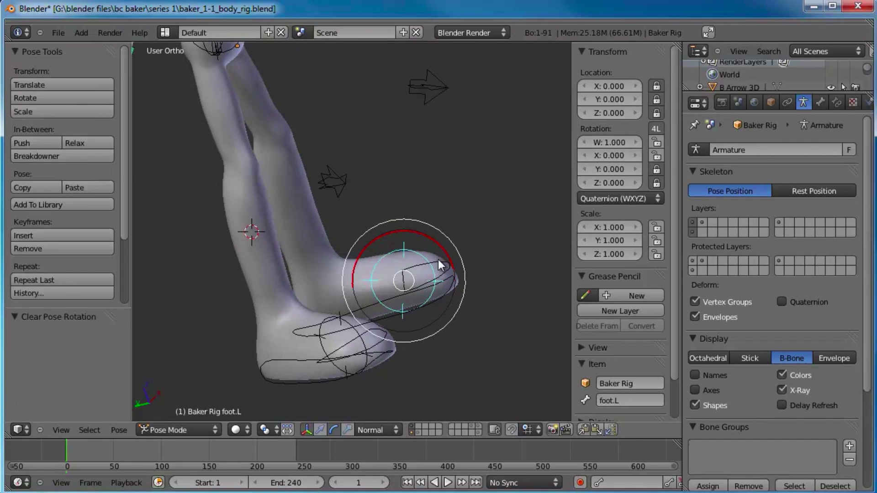
Rotate the toe.L bone about 30.9° around its X axis to bend the toes up.
{"action": "right_click", "coordinate": [457, 267]}
{"action": "left_click_drag", "start_coordinate": [442, 248], "coordinate": [421, 238]}
{"action": "middle_click_drag", "start_coordinate": [513, 267], "coordinate": [391, 269]}
{"action": "key", "text": "alt+a"}
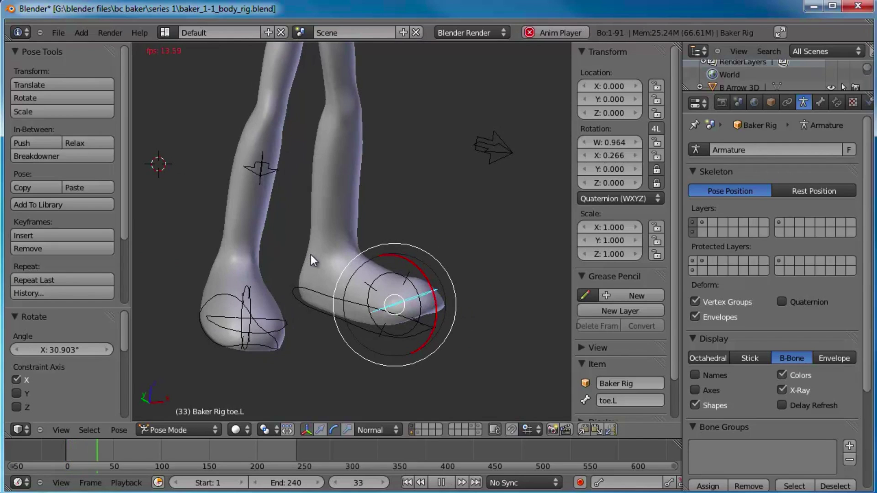
Select all bones, clear their pose rotation, and deselect everything.
{"action": "key", "text": "a"}
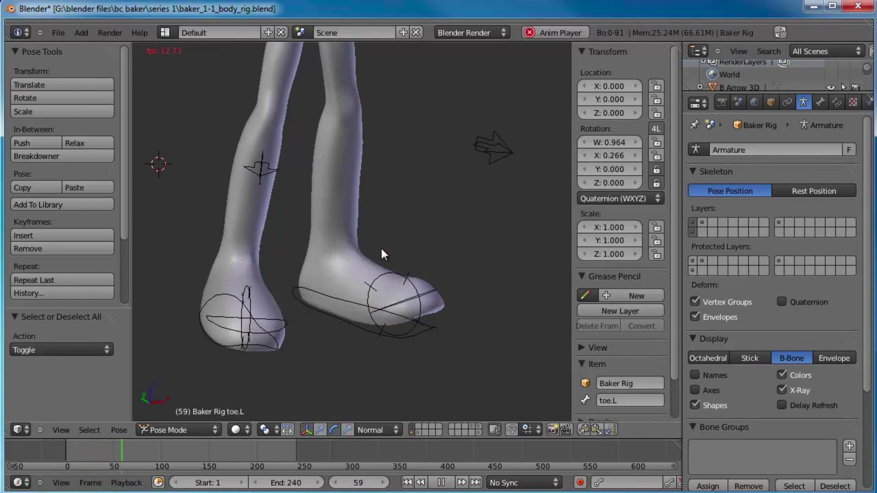
{"action": "key", "text": "a"}
{"action": "key", "text": "a"}
{"action": "key", "text": "a"}
{"action": "key", "text": "alt+r"}
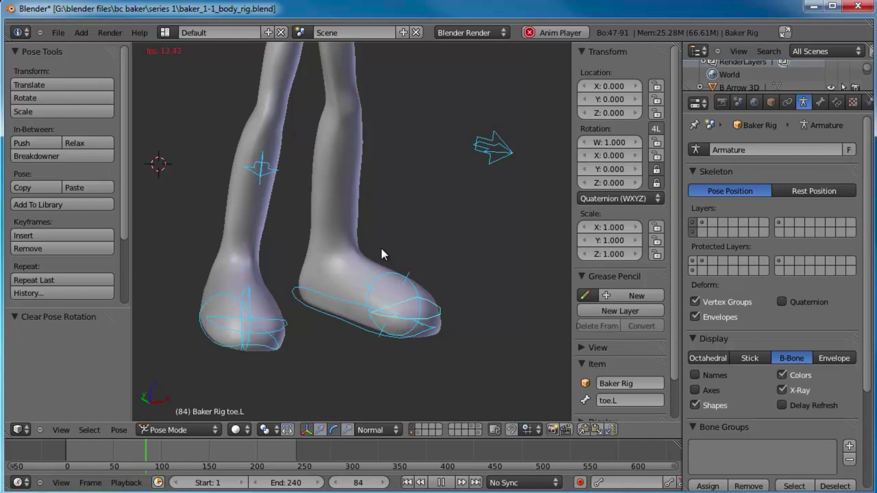
{"action": "key", "text": "a"}
Show the character in front view, stop the animation playback and return to frame 1.
{"action": "middle_click_drag", "start_coordinate": [409, 243], "coordinate": [415, 419]}
{"action": "left_click", "coordinate": [421, 263]}
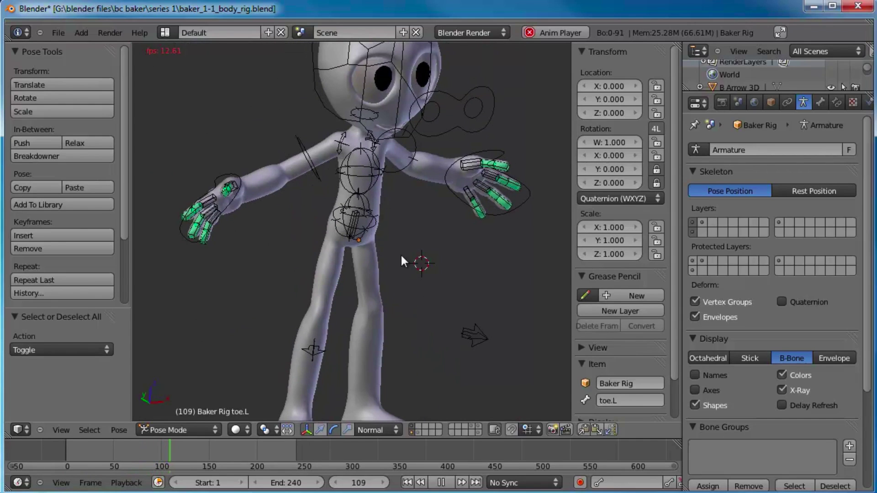
{"action": "middle_click_drag", "start_coordinate": [467, 237], "coordinate": [465, 296]}
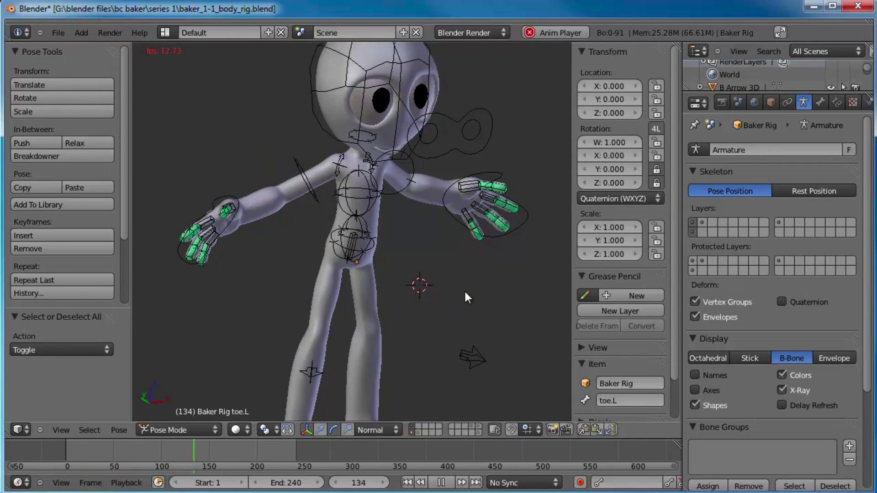
{"action": "key", "text": "KP_1"}
{"action": "scroll", "coordinate": [416, 254], "scroll_direction": "down", "scroll_amount": 1}
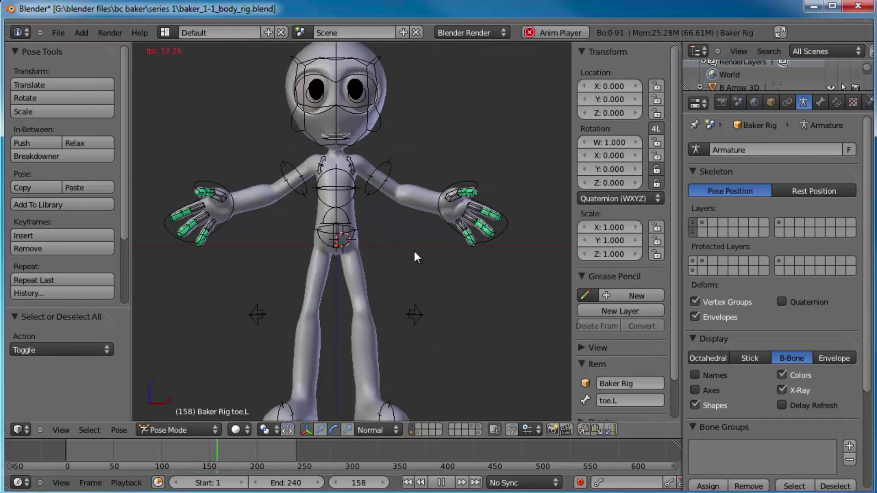
{"action": "left_click", "coordinate": [441, 483]}
{"action": "left_click", "coordinate": [407, 483]}
Switch the armature to its second bone layer to show the facial control bones.
{"action": "scroll", "coordinate": [402, 251], "scroll_direction": "up", "scroll_amount": 5}
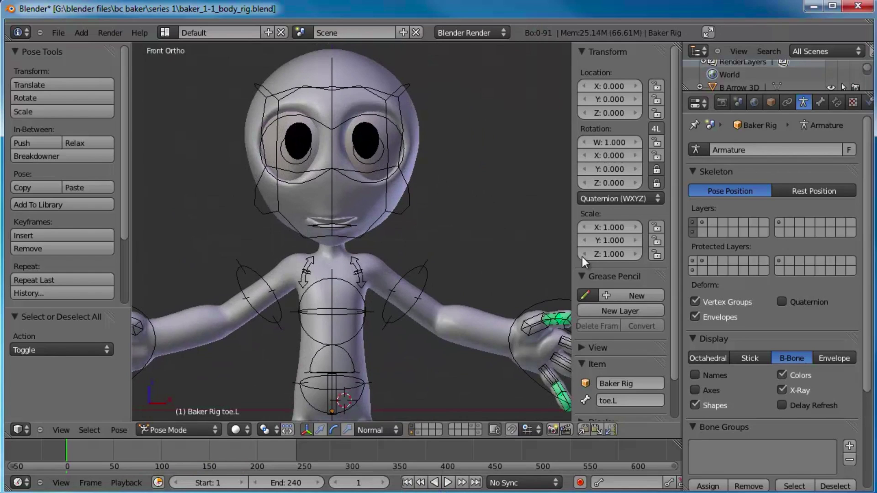
{"action": "middle_click_drag", "start_coordinate": [489, 175], "coordinate": [496, 196], "text": "shift"}
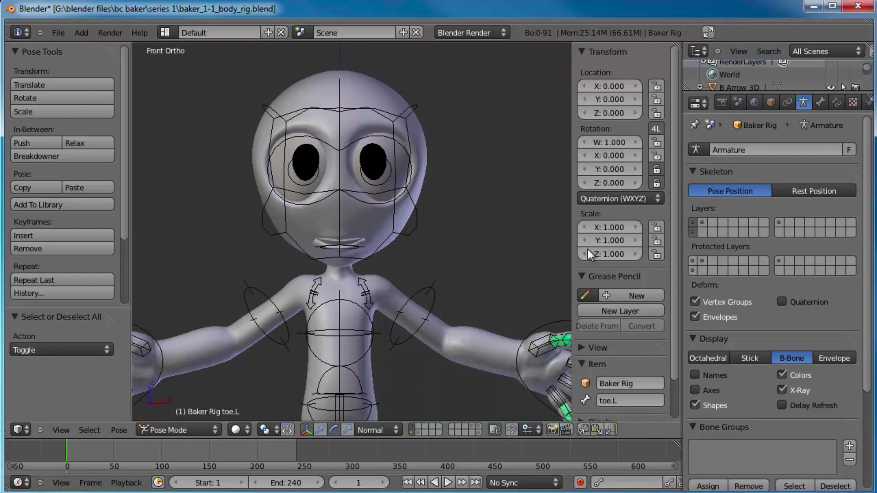
{"action": "left_click", "coordinate": [704, 220]}
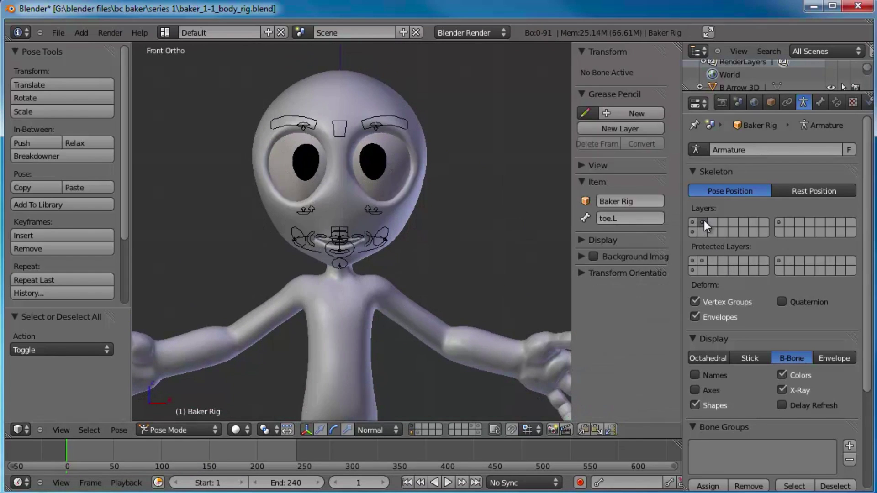
Examine the facial control bones around the brows, eyelids, cheeks, mouth and chin.
{"action": "scroll", "coordinate": [479, 230], "scroll_direction": "up", "scroll_amount": 4}
{"action": "middle_click_drag", "start_coordinate": [500, 235], "coordinate": [492, 272], "text": "shift"}
{"action": "scroll", "coordinate": [491, 270], "scroll_direction": "up", "scroll_amount": 1}
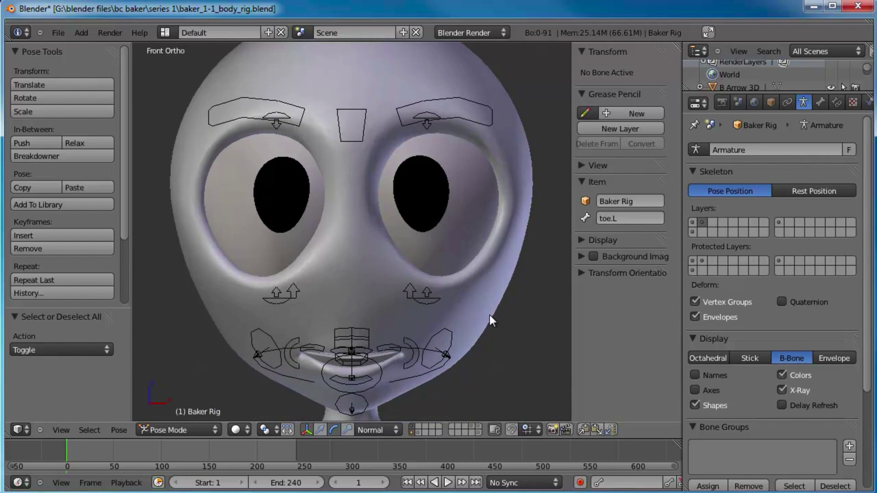
{"action": "middle_click_drag", "start_coordinate": [490, 315], "coordinate": [486, 301], "text": "shift"}
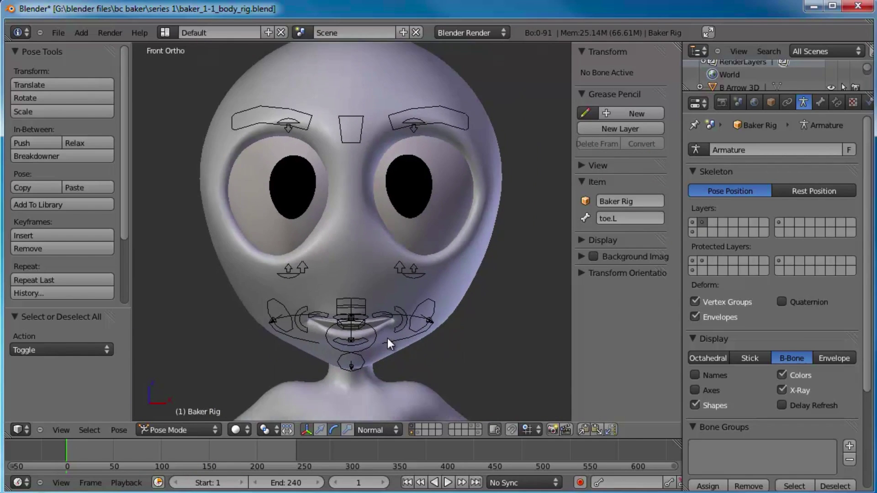
{"action": "scroll", "coordinate": [388, 338], "scroll_direction": "down", "scroll_amount": 1}
{"action": "middle_click_drag", "start_coordinate": [387, 338], "coordinate": [387, 354], "text": "shift"}
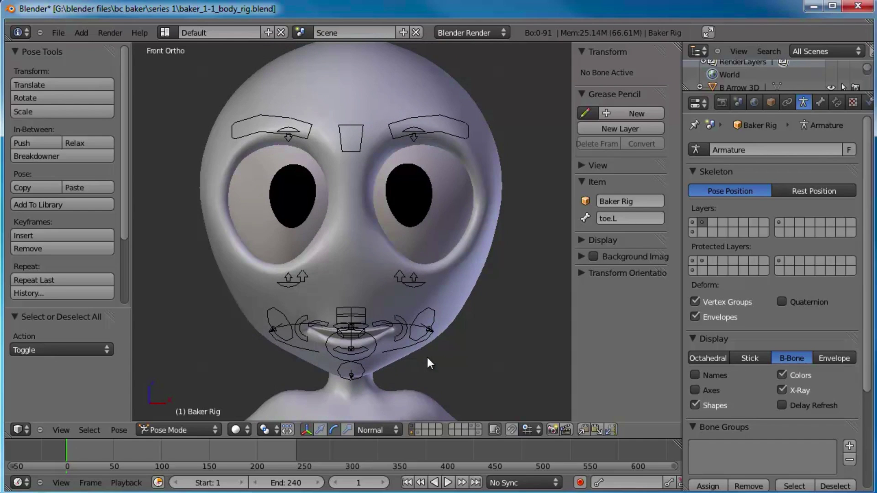
{"action": "middle_click_drag", "start_coordinate": [349, 264], "coordinate": [372, 131]}
{"action": "middle_click_drag", "start_coordinate": [349, 191], "coordinate": [379, 222]}
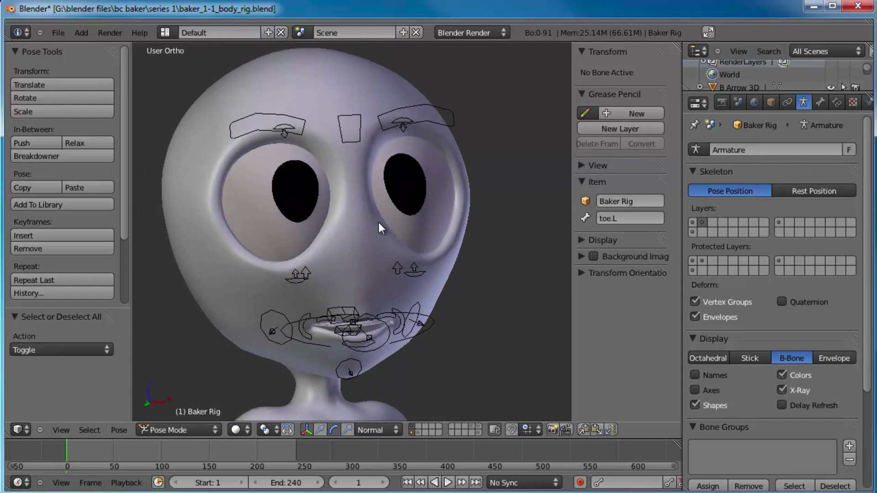
{"action": "scroll", "coordinate": [379, 223], "scroll_direction": "up", "scroll_amount": 1}
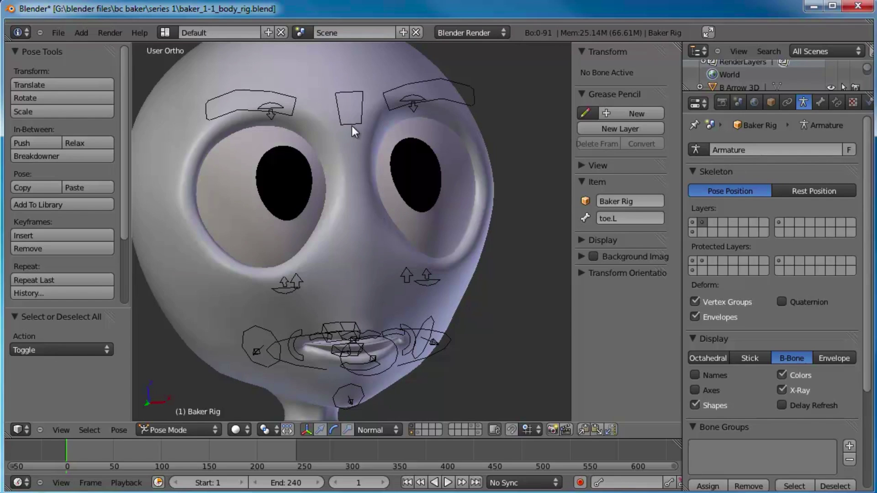
Try moving the browMid bone and then the brow.R bone up and down on the forehead.
{"action": "right_click", "coordinate": [339, 119]}
{"action": "key", "text": "g"}
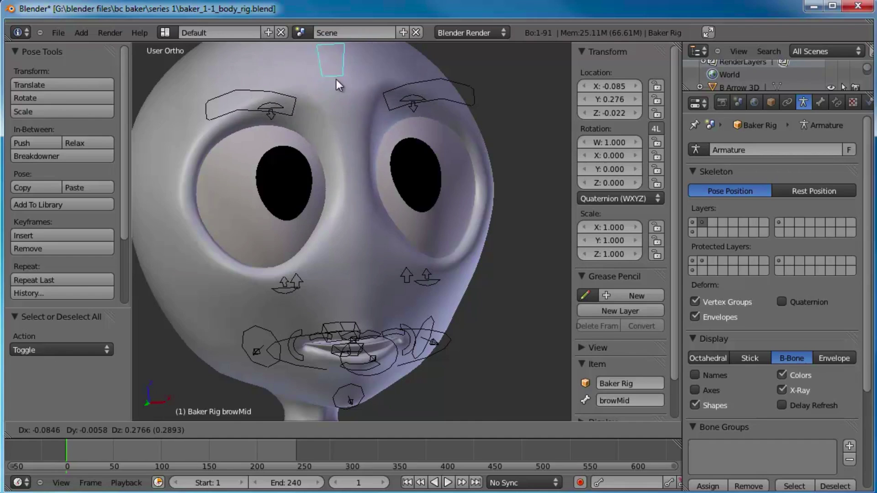
{"action": "right_click", "coordinate": [331, 101]}
{"action": "right_click", "coordinate": [289, 109]}
{"action": "key", "text": "g"}
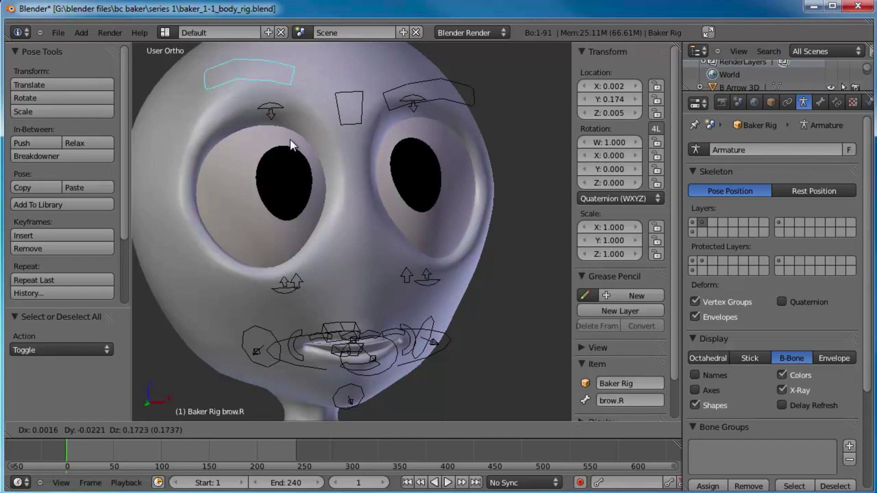
{"action": "right_click", "coordinate": [298, 117]}
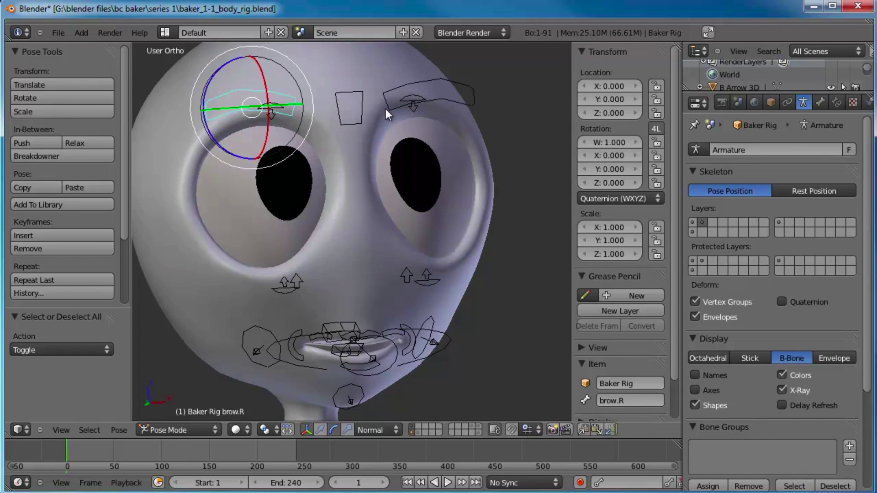
Try moving the brow.L bone up and down over the character's left eye.
{"action": "right_click", "coordinate": [389, 98]}
{"action": "key", "text": "g"}
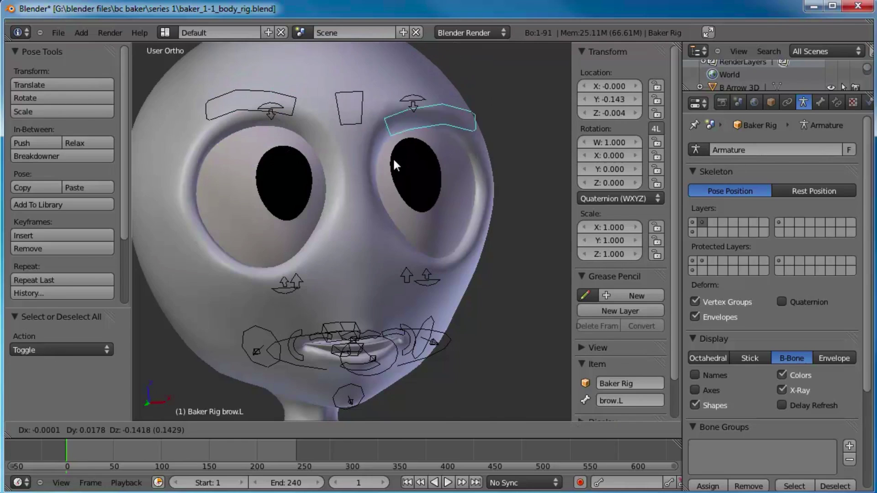
{"action": "right_click", "coordinate": [375, 117]}
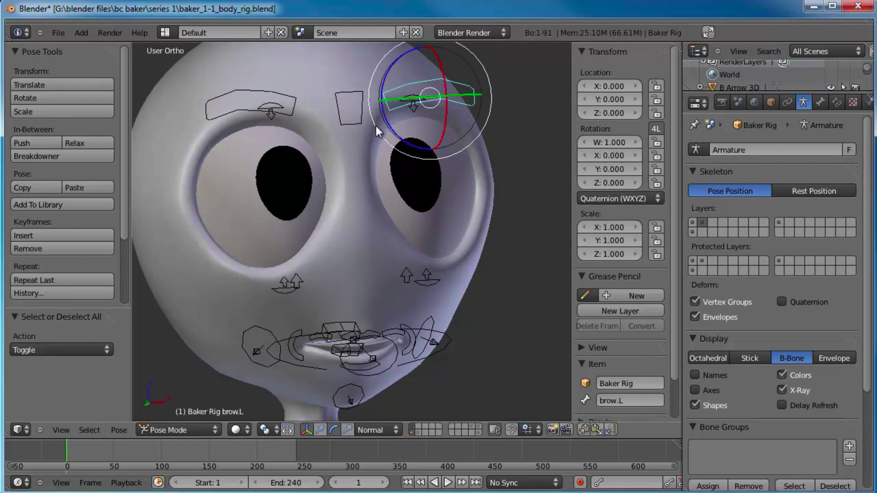
Try lowering the upper eyelid with the CTRLeyelidTop.R bone and raising the lower one with CTRLeyelidBottom.R.
{"action": "right_click", "coordinate": [276, 108]}
{"action": "middle_click_drag", "start_coordinate": [366, 147], "coordinate": [311, 150]}
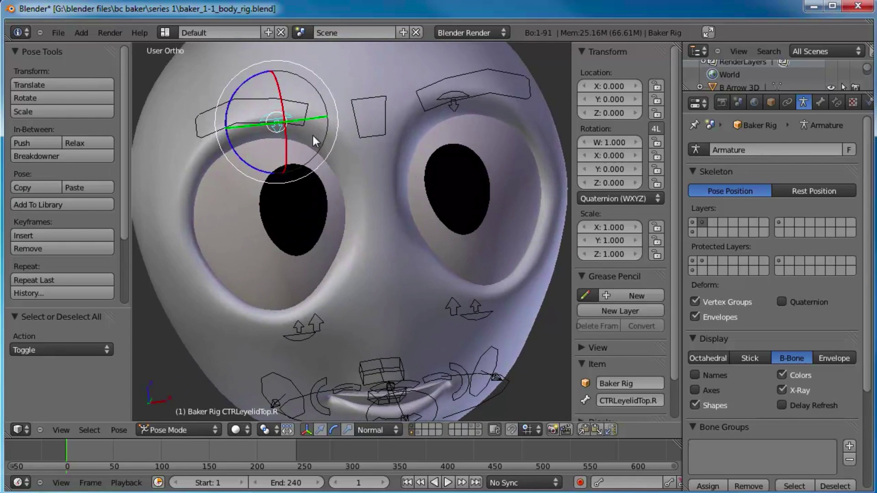
{"action": "key", "text": "g"}
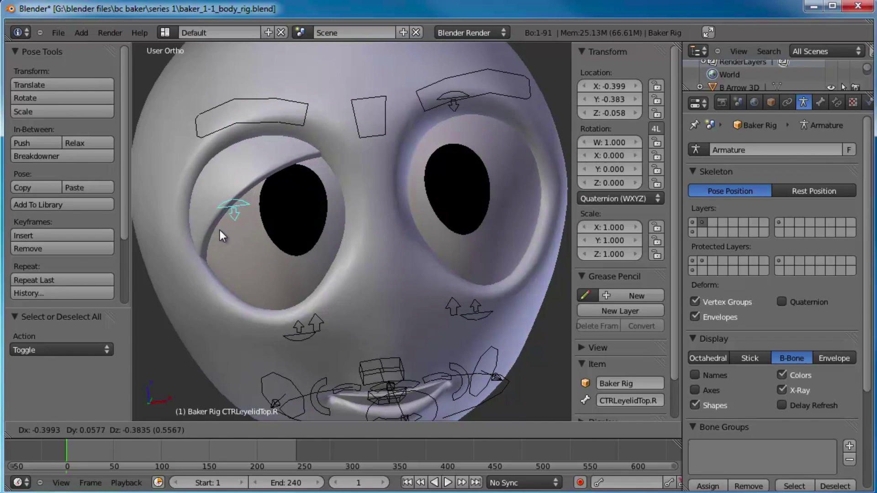
{"action": "key", "text": "Escape"}
{"action": "right_click", "coordinate": [301, 340]}
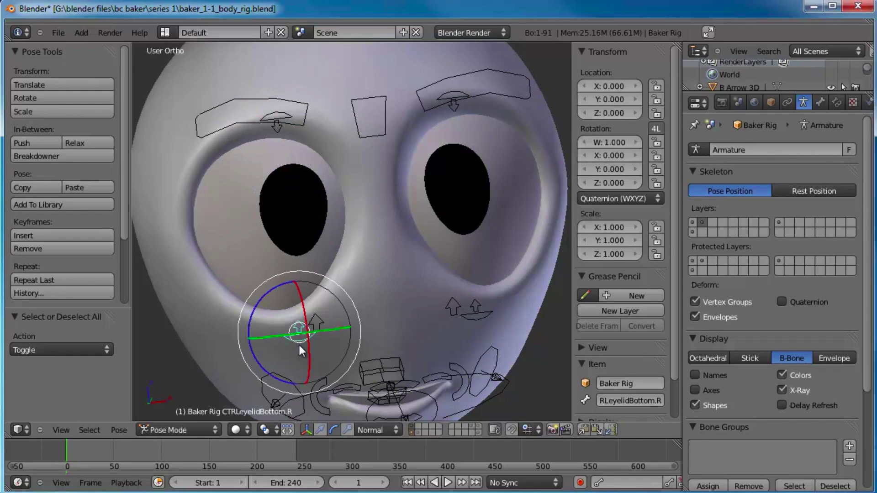
{"action": "key", "text": "g"}
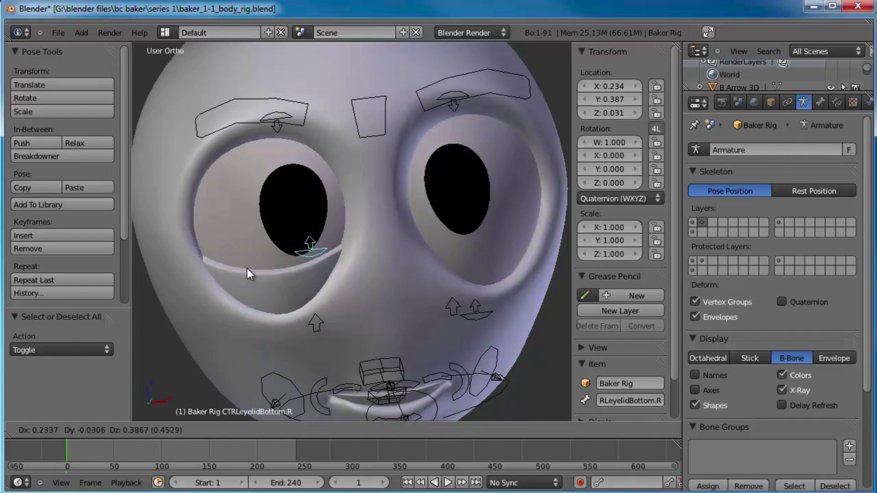
{"action": "key", "text": "Escape"}
Raise the squint.R and squint.L bones to push the cheeks up under both eyes.
{"action": "right_click", "coordinate": [322, 325]}
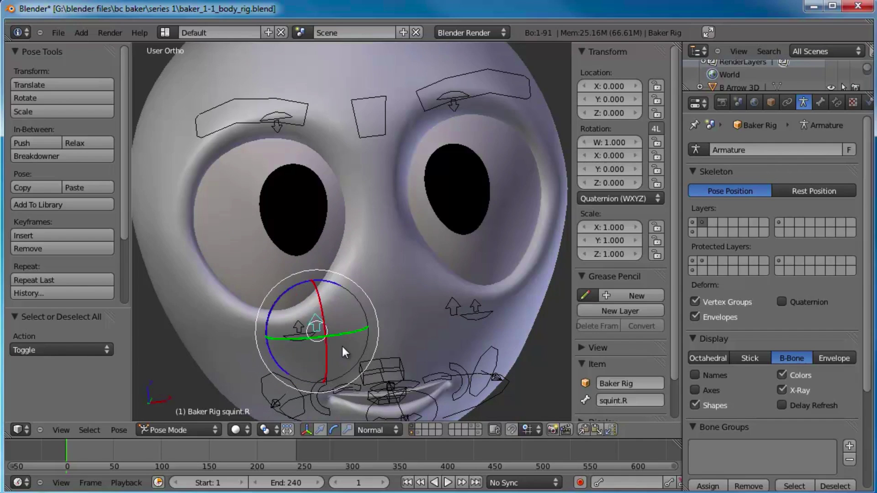
{"action": "key", "text": "g"}
{"action": "left_click", "coordinate": [342, 289]}
{"action": "right_click", "coordinate": [450, 309]}
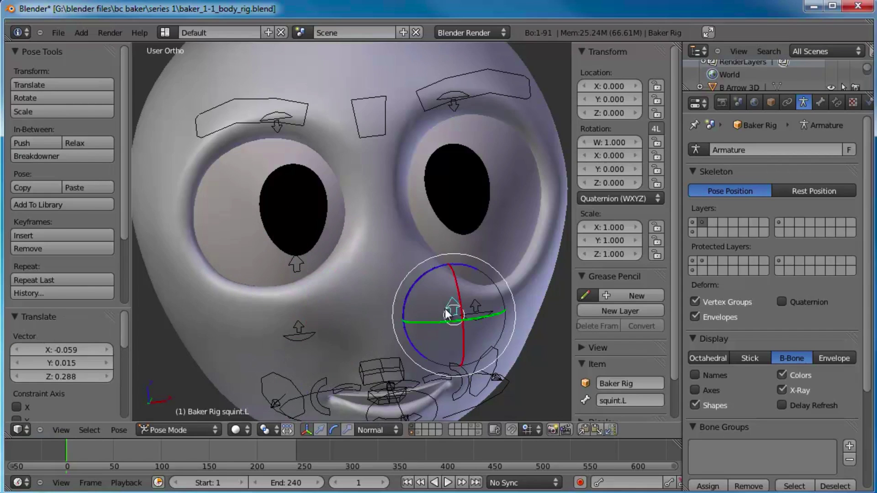
{"action": "key", "text": "g"}
{"action": "left_click", "coordinate": [446, 269]}
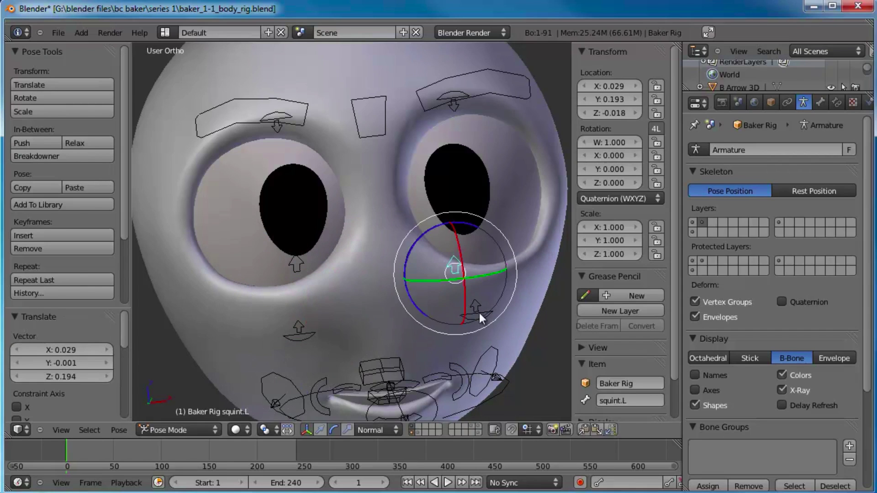
Half-close the character's left eye by raising CTRLeyelidBottom.L and lowering CTRLeyelidTop.L, then deselect all bones.
{"action": "right_click", "coordinate": [477, 311]}
{"action": "key", "text": "g"}
{"action": "left_click", "coordinate": [460, 226]}
{"action": "right_click", "coordinate": [457, 113]}
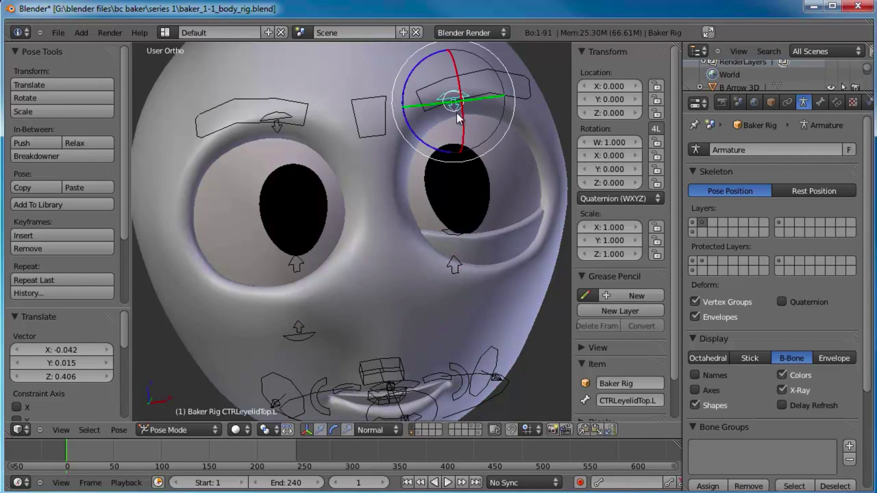
{"action": "key", "text": "g"}
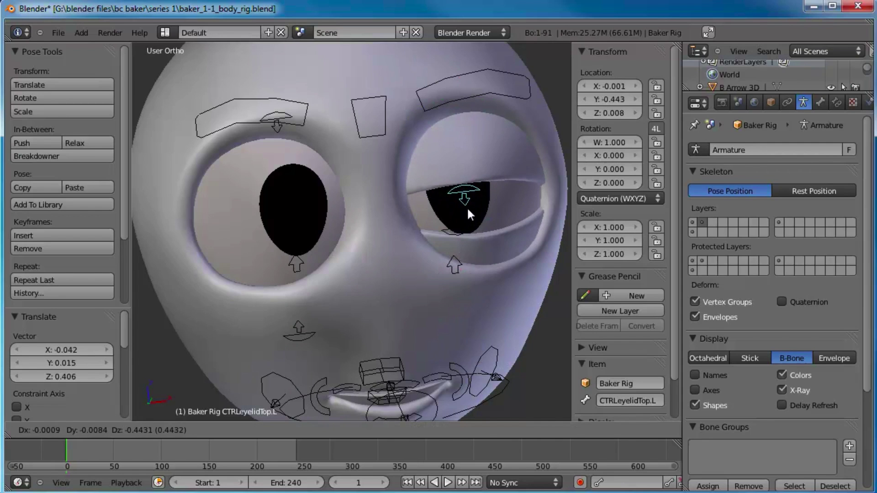
{"action": "left_click", "coordinate": [467, 207]}
{"action": "right_click", "coordinate": [465, 236]}
{"action": "key", "text": "g"}
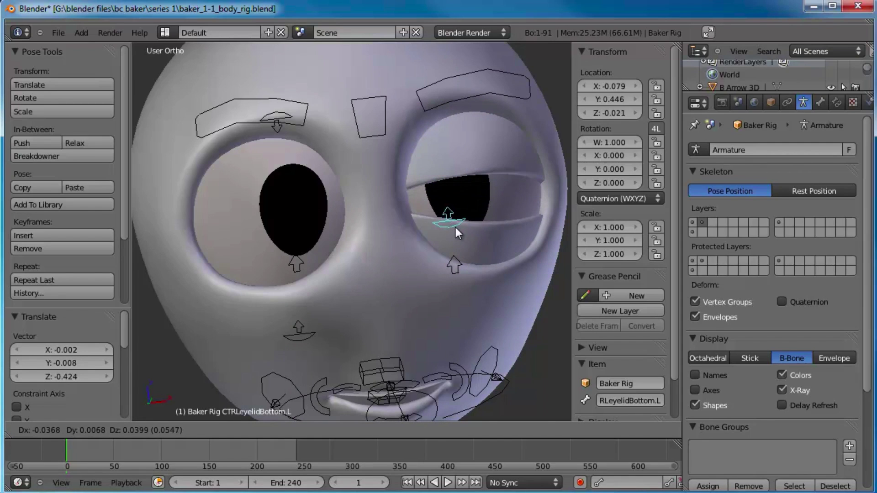
{"action": "left_click", "coordinate": [456, 224]}
{"action": "key", "text": "a"}
Show the armature's first bone layer together with the facial layer and select the eyeLOOK bone.
{"action": "middle_click_drag", "start_coordinate": [456, 224], "coordinate": [369, 220]}
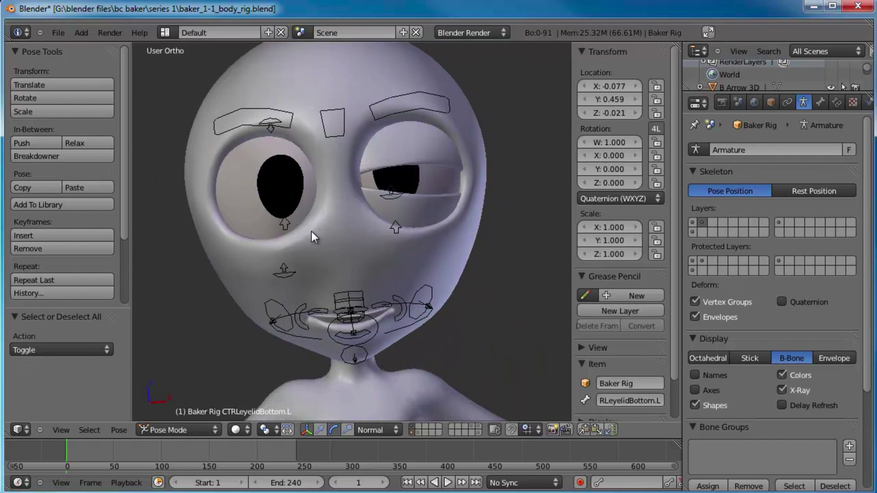
{"action": "middle_click_drag", "start_coordinate": [316, 226], "coordinate": [370, 171]}
{"action": "middle_click_drag", "start_coordinate": [299, 166], "coordinate": [376, 227]}
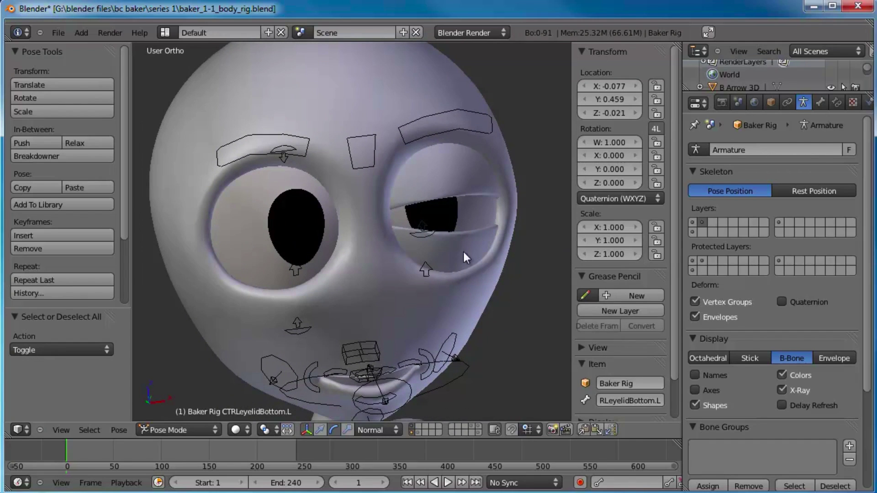
{"action": "left_click", "coordinate": [692, 222], "text": "shift"}
{"action": "right_click", "coordinate": [544, 321]}
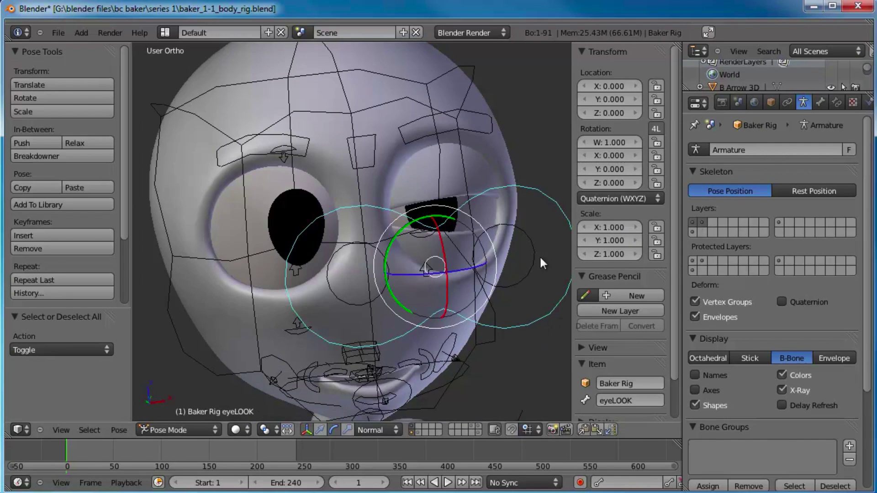
Try moving the eyeLOOK bone and then eyeLOOK.L and eyeLOOK.R individually to redirect the character's gaze.
{"action": "middle_click_drag", "start_coordinate": [446, 322], "coordinate": [456, 273]}
{"action": "scroll", "coordinate": [456, 273], "scroll_direction": "down", "scroll_amount": 2}
{"action": "key", "text": "g"}
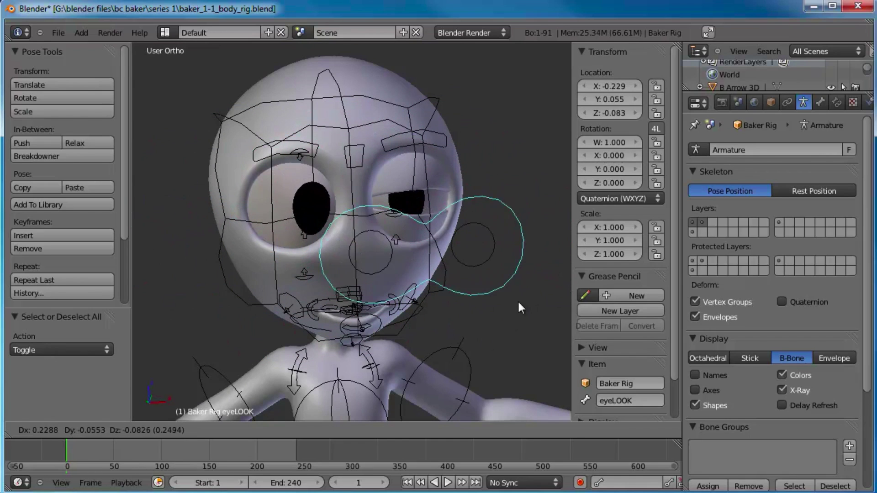
{"action": "right_click", "coordinate": [501, 305]}
{"action": "scroll", "coordinate": [464, 243], "scroll_direction": "up", "scroll_amount": 2}
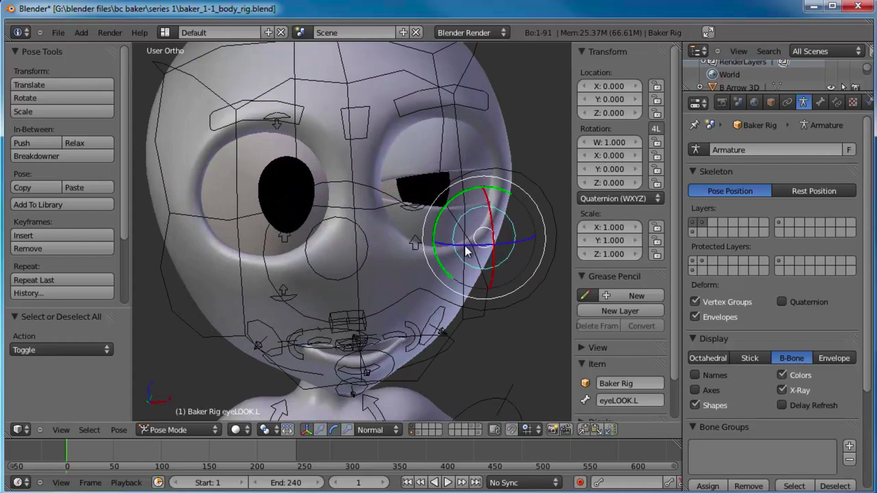
{"action": "key", "text": "g"}
{"action": "right_click", "coordinate": [406, 270]}
{"action": "right_click", "coordinate": [363, 272]}
{"action": "key", "text": "g"}
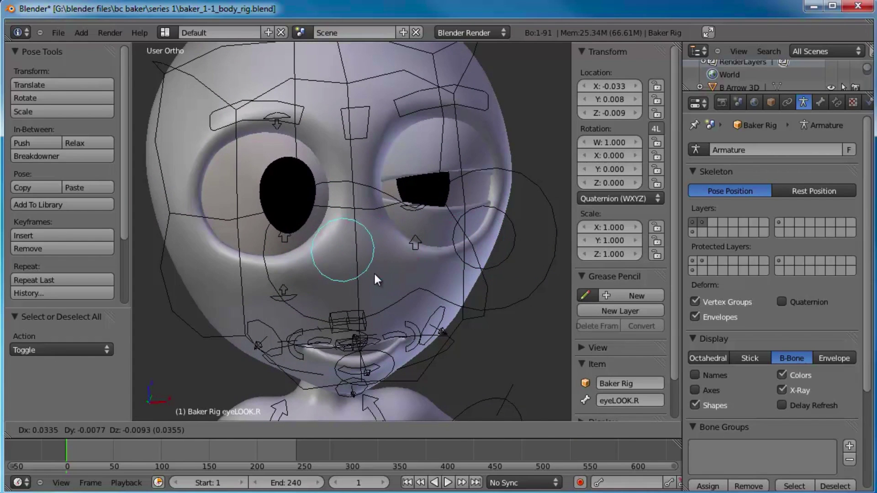
{"action": "right_click", "coordinate": [375, 271]}
Try scaling the eyeLOOK.L, eyeLOOK.R and eyeLOOK bones to resize the pupils separately and together.
{"action": "scroll", "coordinate": [415, 229], "scroll_direction": "up", "scroll_amount": 2}
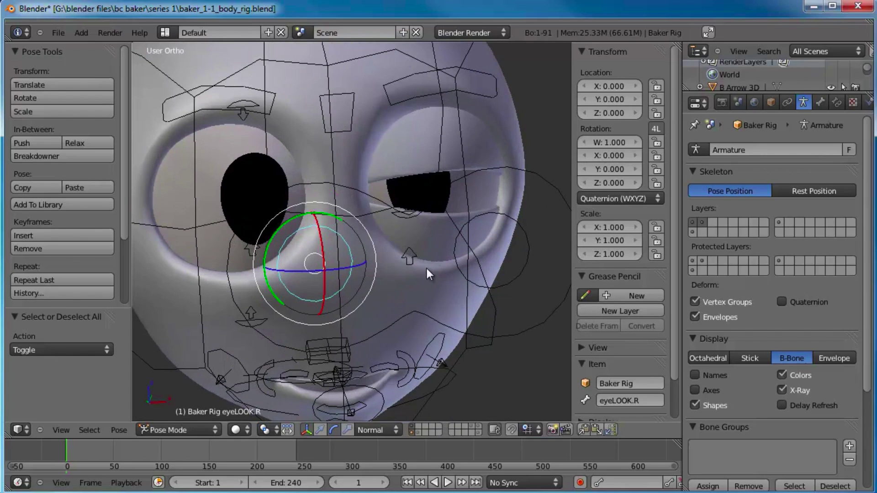
{"action": "right_click", "coordinate": [527, 241]}
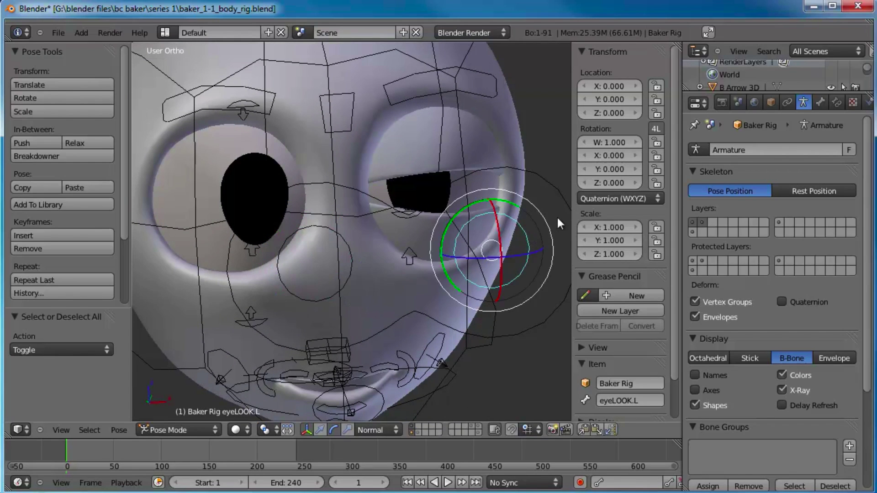
{"action": "key", "text": "s"}
{"action": "key", "text": "Escape"}
{"action": "key", "text": "s"}
{"action": "key", "text": "Escape"}
{"action": "right_click", "coordinate": [356, 254]}
{"action": "key", "text": "s"}
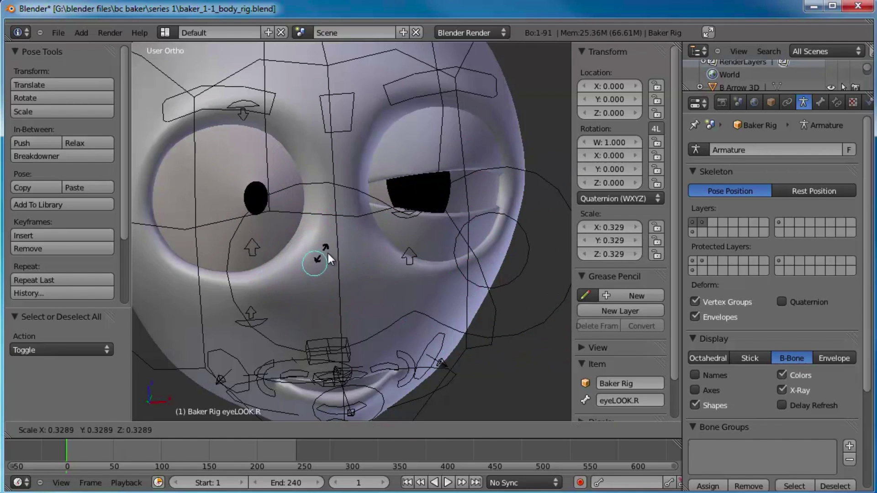
{"action": "key", "text": "Escape"}
{"action": "right_click", "coordinate": [412, 314]}
{"action": "key", "text": "s"}
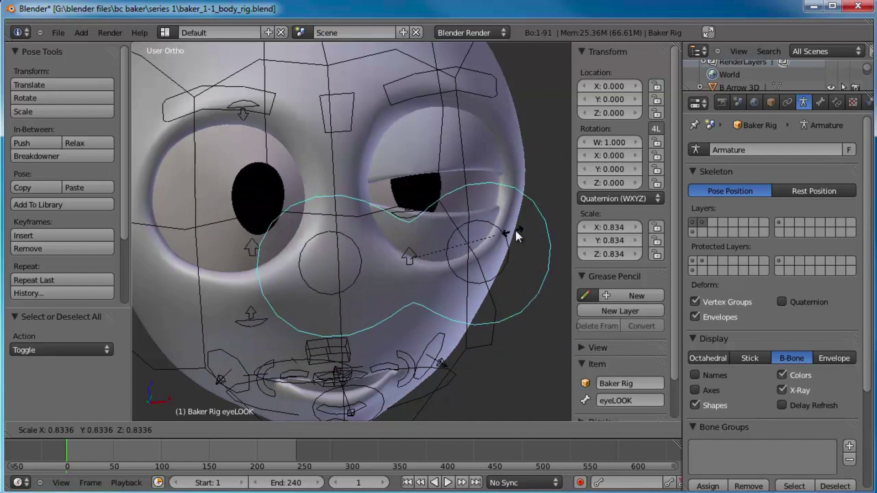
{"action": "key", "text": "Escape"}
Limit the armature display to the second bone layer with the facial controls.
{"action": "scroll", "coordinate": [407, 219], "scroll_direction": "down", "scroll_amount": 5}
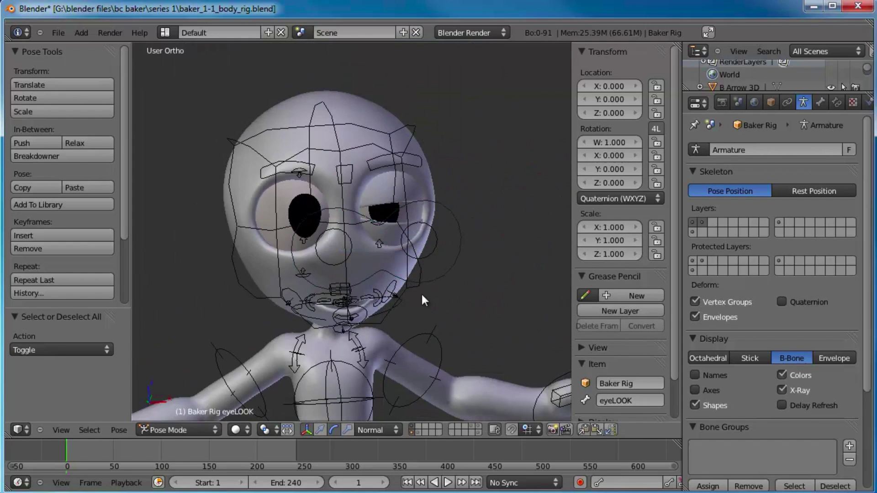
{"action": "scroll", "coordinate": [376, 245], "scroll_direction": "up", "scroll_amount": 2}
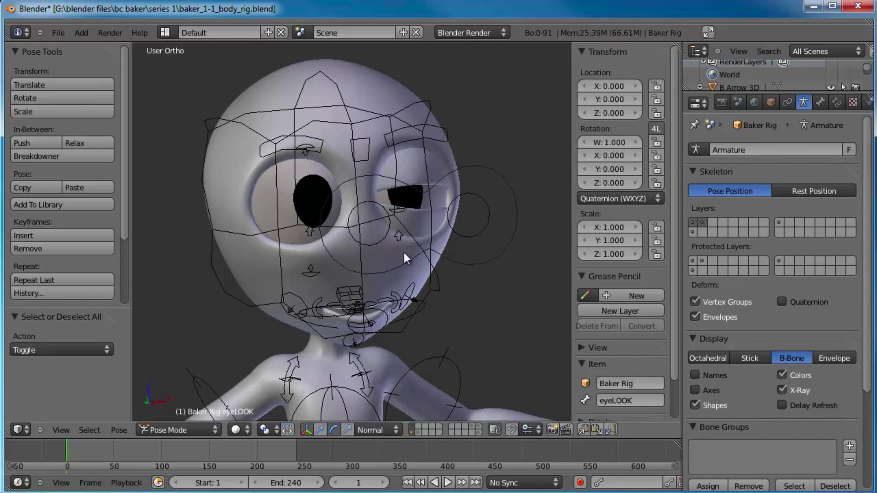
{"action": "scroll", "coordinate": [421, 225], "scroll_direction": "up", "scroll_amount": 4}
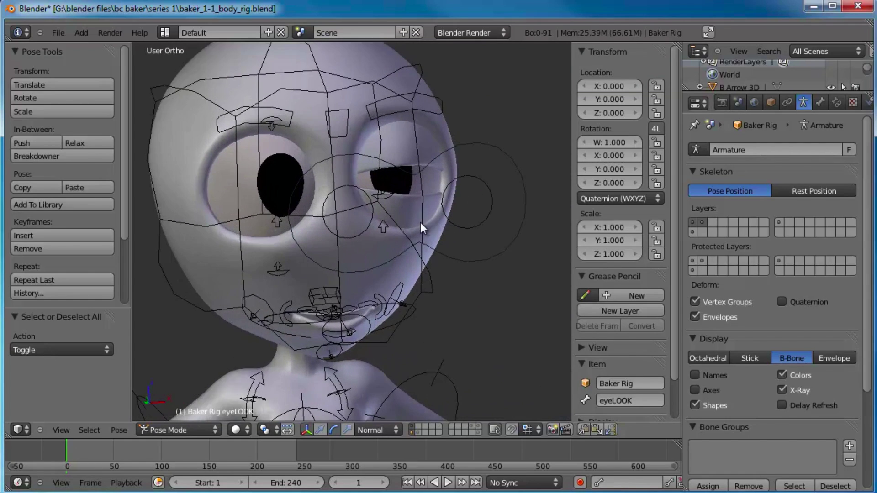
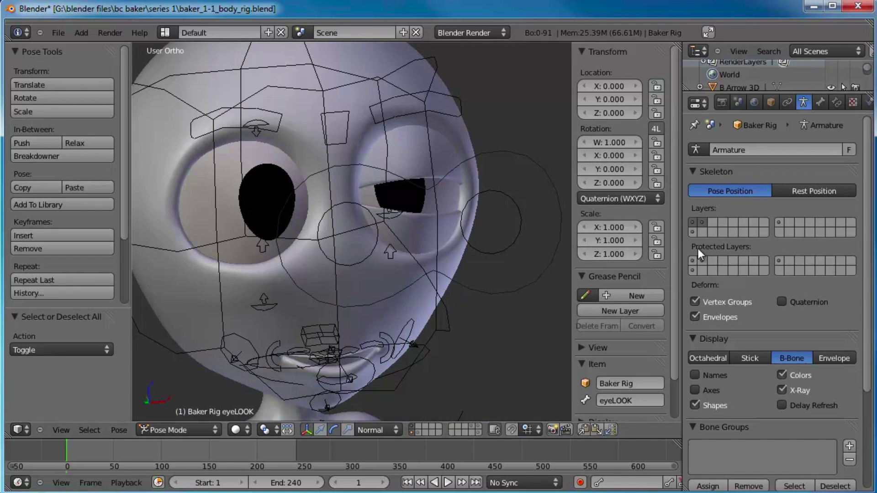
{"action": "left_click", "coordinate": [699, 222]}
Try moving the chin bone up and down below the mouth.
{"action": "scroll", "coordinate": [459, 242], "scroll_direction": "down", "scroll_amount": 3}
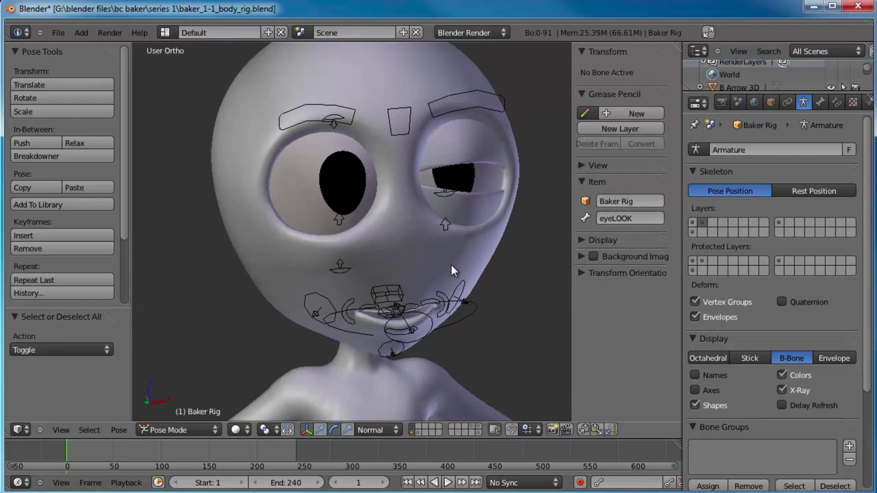
{"action": "scroll", "coordinate": [452, 266], "scroll_direction": "up", "scroll_amount": 3}
{"action": "scroll", "coordinate": [440, 327], "scroll_direction": "up", "scroll_amount": 3}
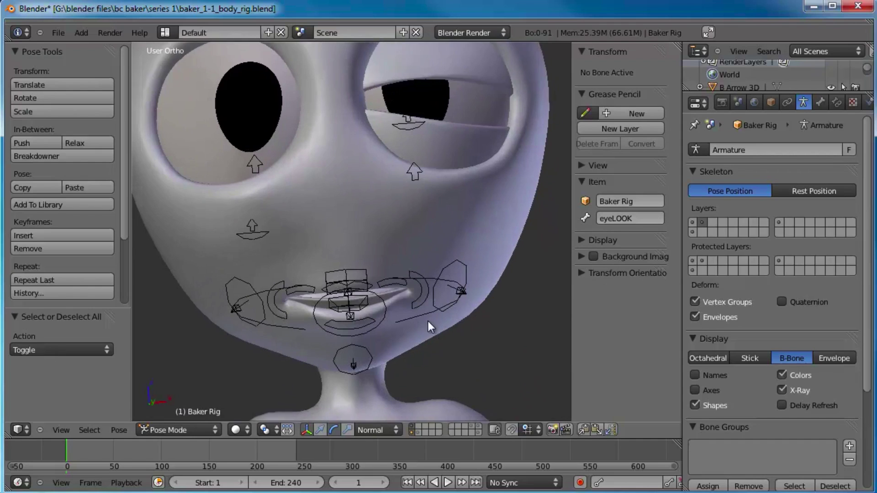
{"action": "right_click", "coordinate": [382, 318]}
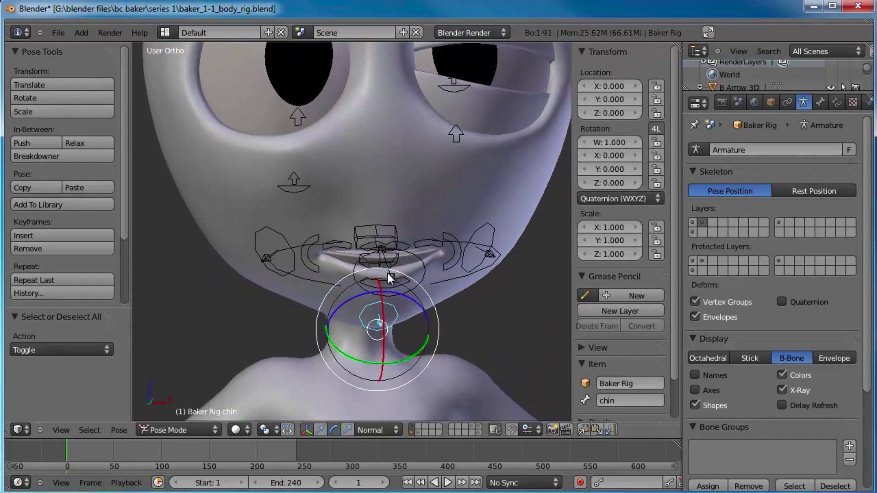
{"action": "key", "text": "g"}
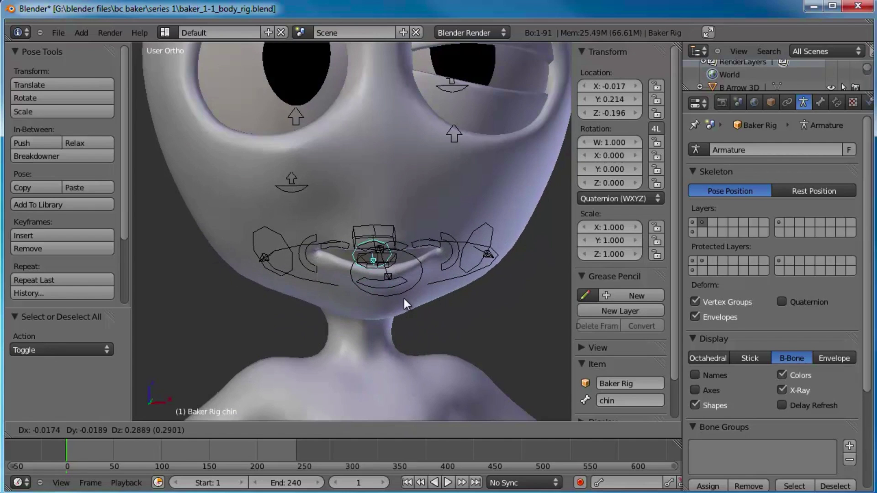
{"action": "right_click", "coordinate": [407, 331]}
Try moving the cheek.R bone and then the cheek.L bone outward beside the mouth.
{"action": "middle_click_drag", "start_coordinate": [370, 279], "coordinate": [366, 258]}
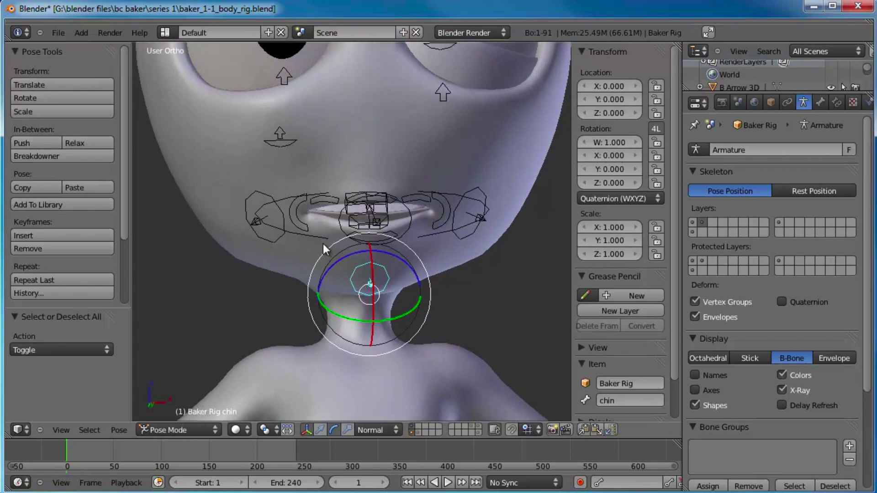
{"action": "right_click", "coordinate": [250, 221]}
{"action": "key", "text": "g"}
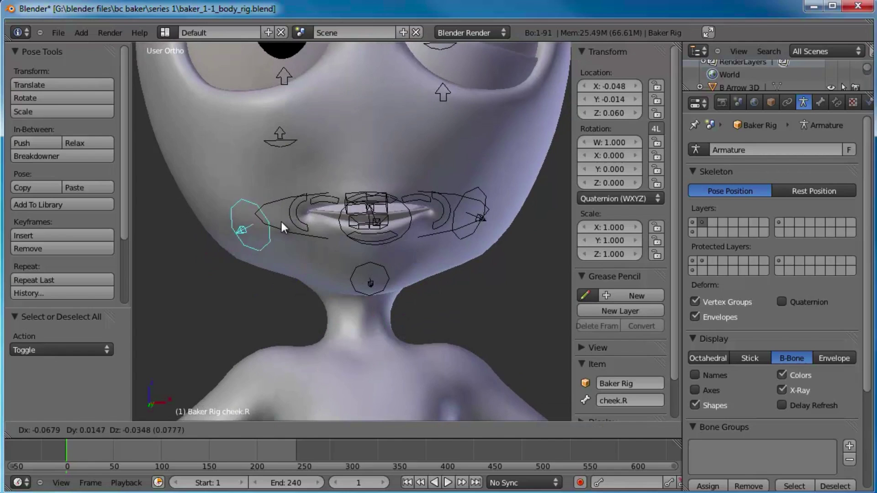
{"action": "right_click", "coordinate": [280, 219]}
{"action": "right_click", "coordinate": [474, 218]}
{"action": "key", "text": "g"}
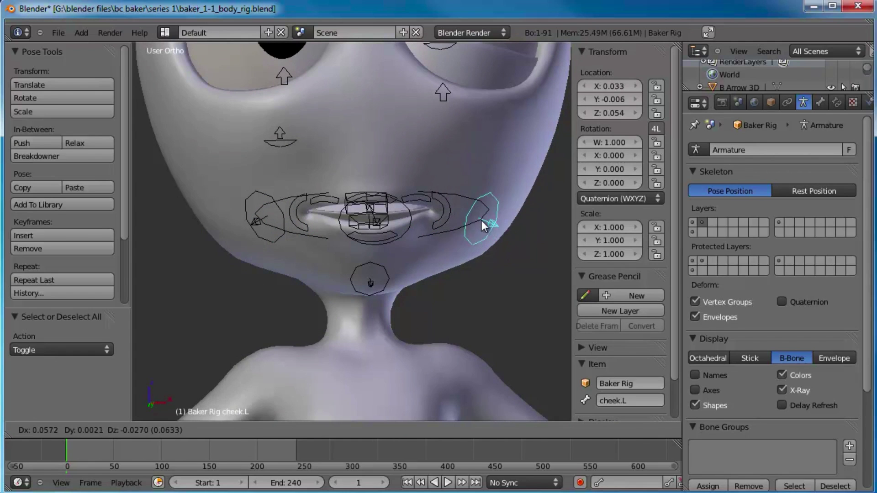
{"action": "right_click", "coordinate": [474, 222]}
Select the mouth Oh bone around the lips and examine its control from several angles.
{"action": "scroll", "coordinate": [474, 223], "scroll_direction": "up", "scroll_amount": 1}
{"action": "middle_click_drag", "start_coordinate": [376, 222], "coordinate": [375, 237]}
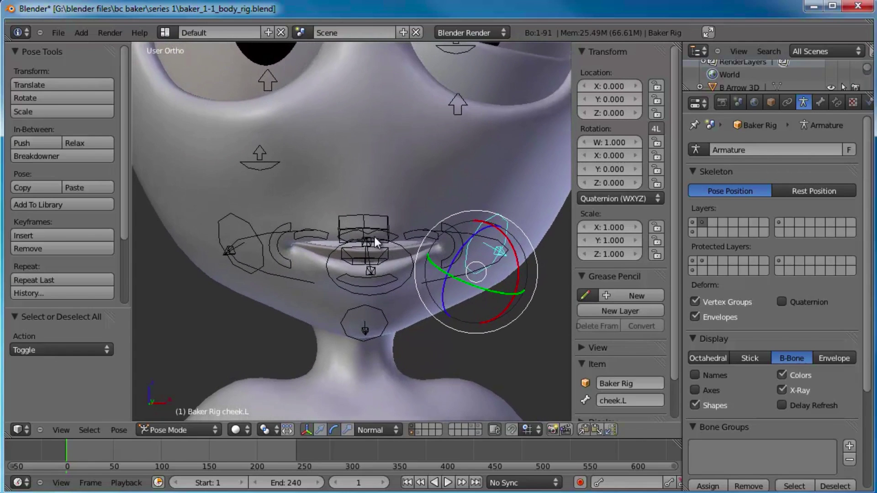
{"action": "right_click", "coordinate": [413, 258]}
{"action": "scroll", "coordinate": [403, 242], "scroll_direction": "down", "scroll_amount": 3}
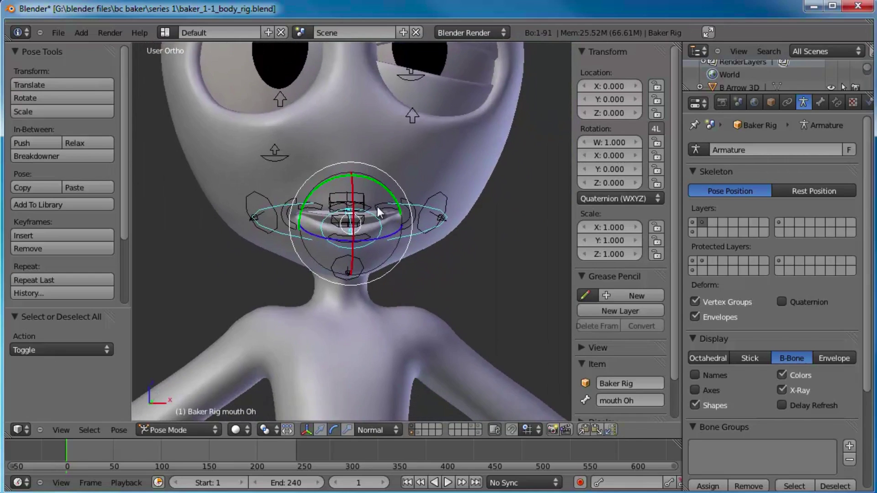
{"action": "middle_click_drag", "start_coordinate": [354, 233], "coordinate": [389, 228]}
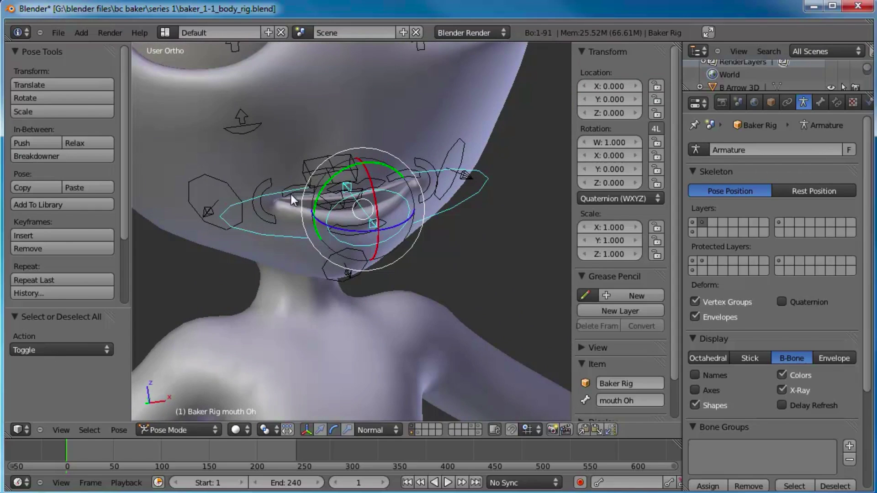
{"action": "scroll", "coordinate": [348, 197], "scroll_direction": "down", "scroll_amount": 1}
{"action": "scroll", "coordinate": [348, 198], "scroll_direction": "up", "scroll_amount": 1}
{"action": "mouse_move", "coordinate": [397, 212]}
{"action": "middle_mouse_down"}
{"action": "mouse_move", "coordinate": [368, 227]}
{"action": "mouse_move", "coordinate": [395, 228]}
{"action": "middle_mouse_up"}
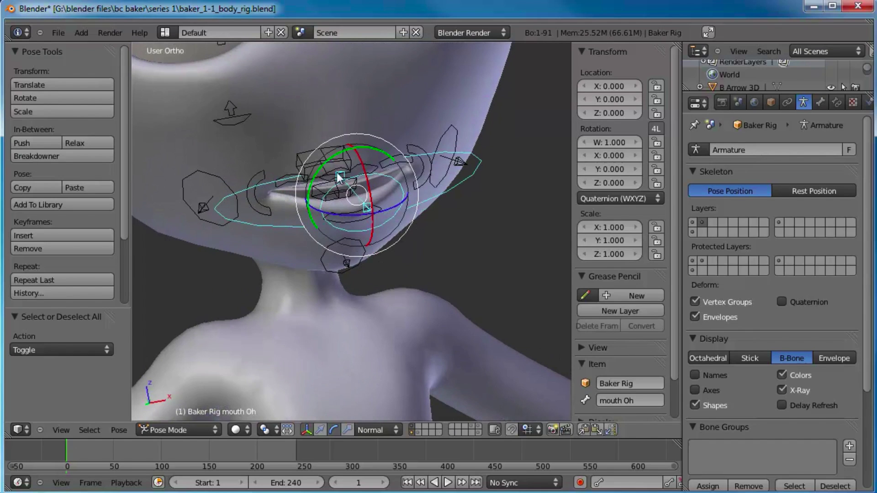
{"action": "middle_click_drag", "start_coordinate": [355, 202], "coordinate": [335, 187], "text": "shift"}
{"action": "left_click_drag", "start_coordinate": [335, 200], "coordinate": [329, 220]}
{"action": "right_click", "coordinate": [329, 219]}
{"action": "key", "text": "r"}
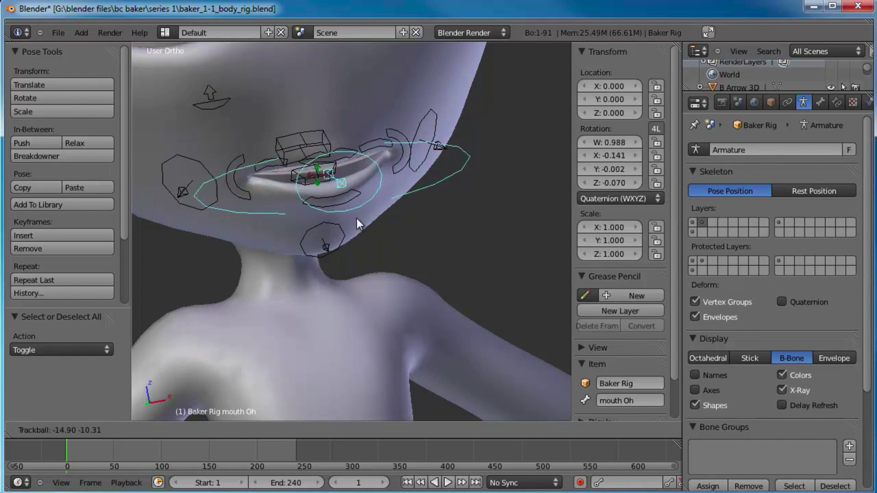
{"action": "key", "text": "Escape"}
{"action": "key", "text": "g"}
{"action": "key", "text": "y"}
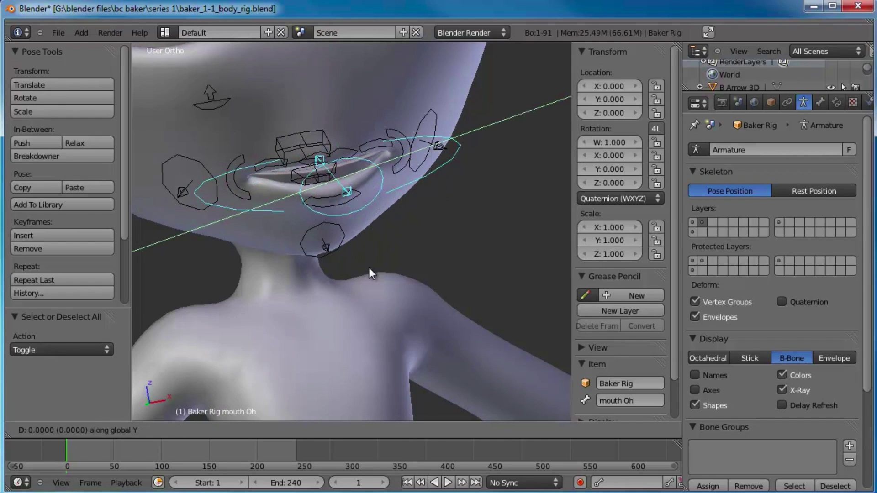
{"action": "key", "text": "z"}
{"action": "key", "text": "z"}
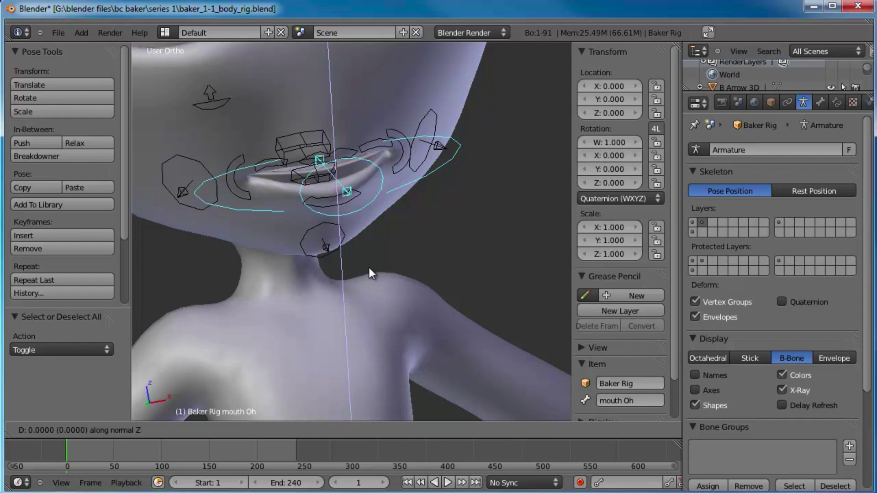
{"action": "key", "text": "y"}
{"action": "key", "text": "y"}
{"action": "right_click", "coordinate": [369, 267]}
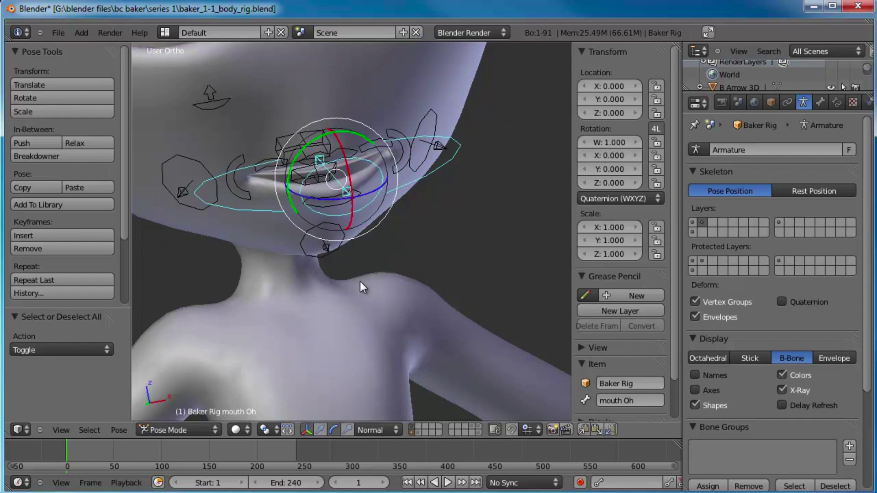
Try moving the mouth Oh bone about 0.15 outward along its own Y axis.
{"action": "middle_click_drag", "start_coordinate": [360, 282], "coordinate": [271, 215]}
{"action": "middle_click_drag", "start_coordinate": [356, 205], "coordinate": [345, 246]}
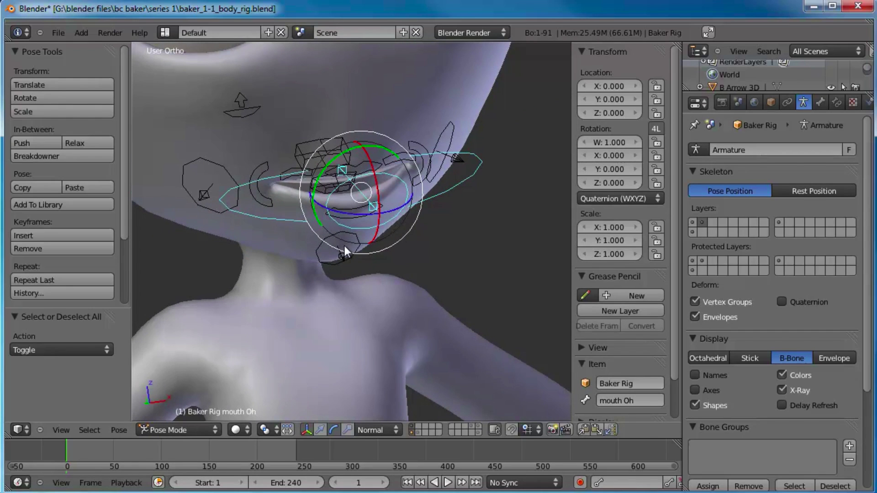
{"action": "key", "text": "g"}
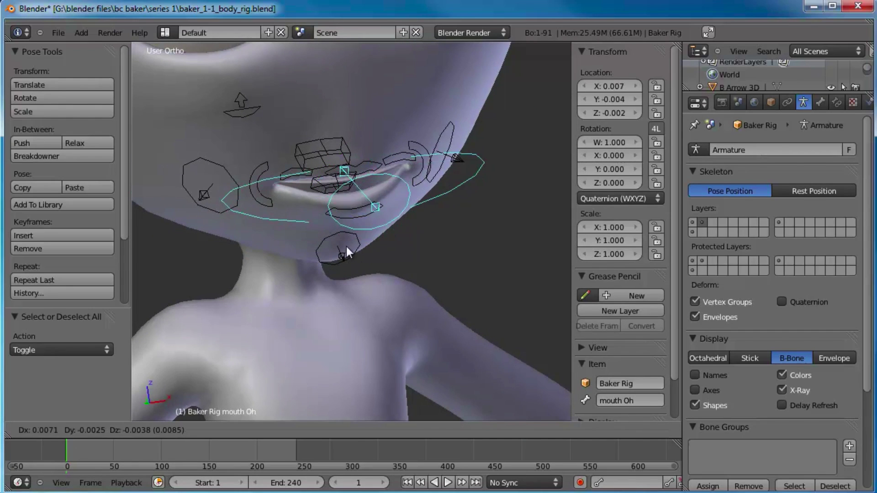
{"action": "key", "text": "y"}
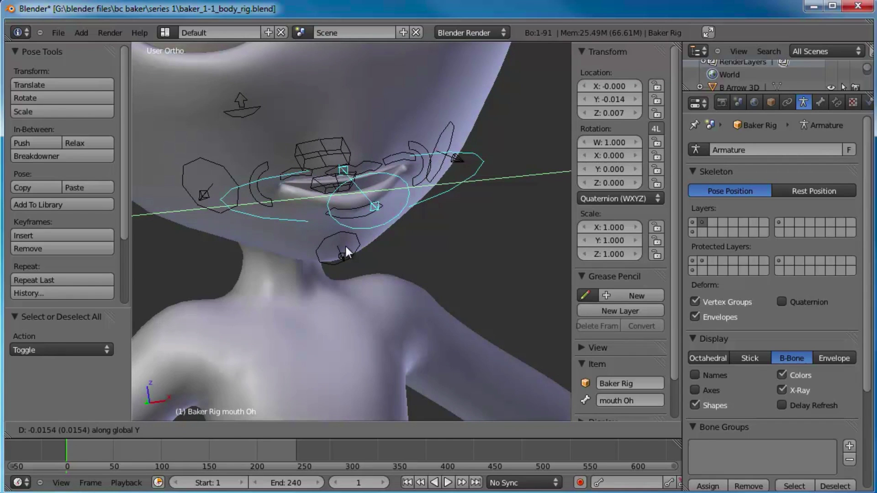
{"action": "key", "text": "y"}
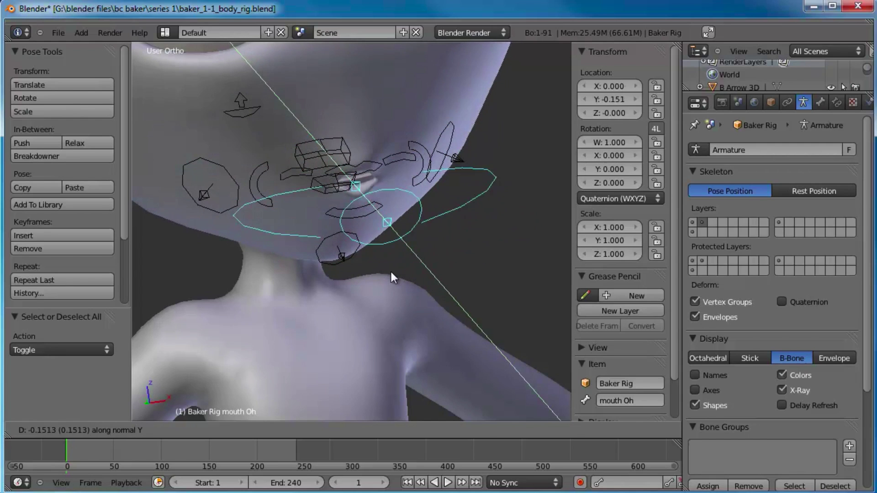
{"action": "right_click", "coordinate": [409, 261]}
Try moving the smile.L bone and then the smile.R bone at the corners of the mouth.
{"action": "middle_click_drag", "start_coordinate": [409, 260], "coordinate": [399, 291]}
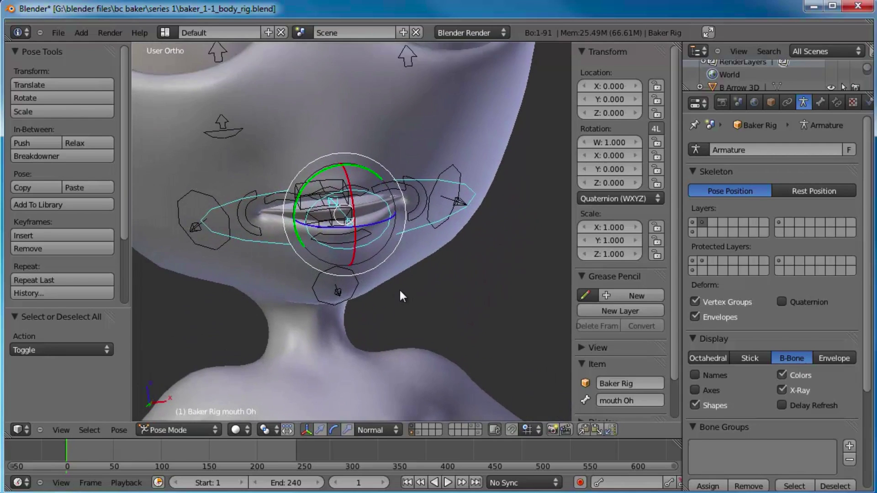
{"action": "scroll", "coordinate": [400, 292], "scroll_direction": "up", "scroll_amount": 1}
{"action": "middle_click_drag", "start_coordinate": [410, 224], "coordinate": [428, 250]}
{"action": "right_click", "coordinate": [248, 234]}
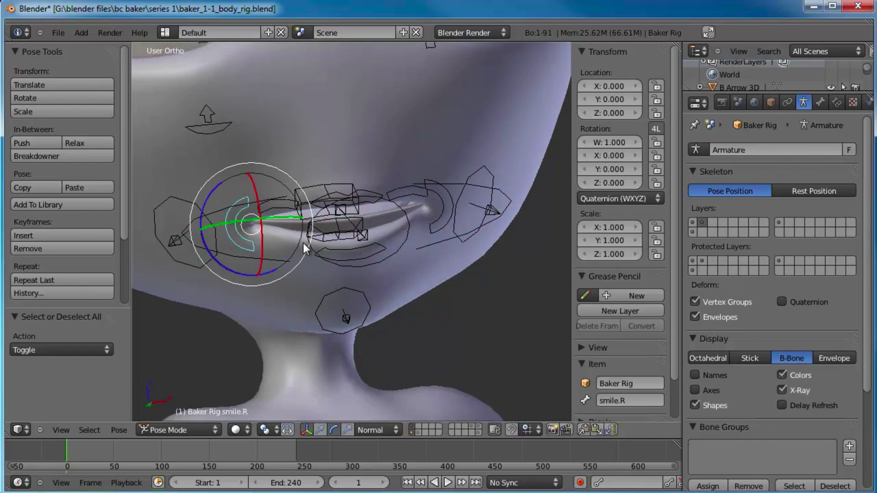
{"action": "right_click", "coordinate": [443, 203]}
{"action": "key", "text": "g"}
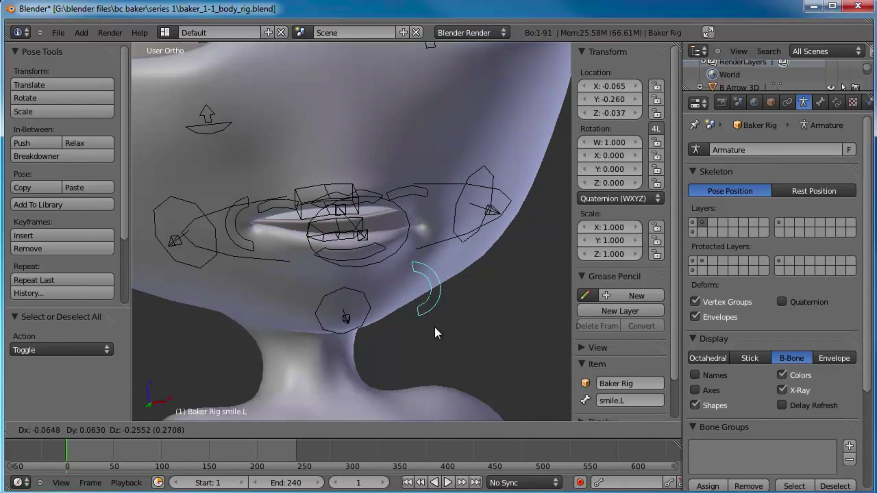
{"action": "left_click", "coordinate": [438, 242]}
{"action": "right_click", "coordinate": [231, 224]}
{"action": "key", "text": "g"}
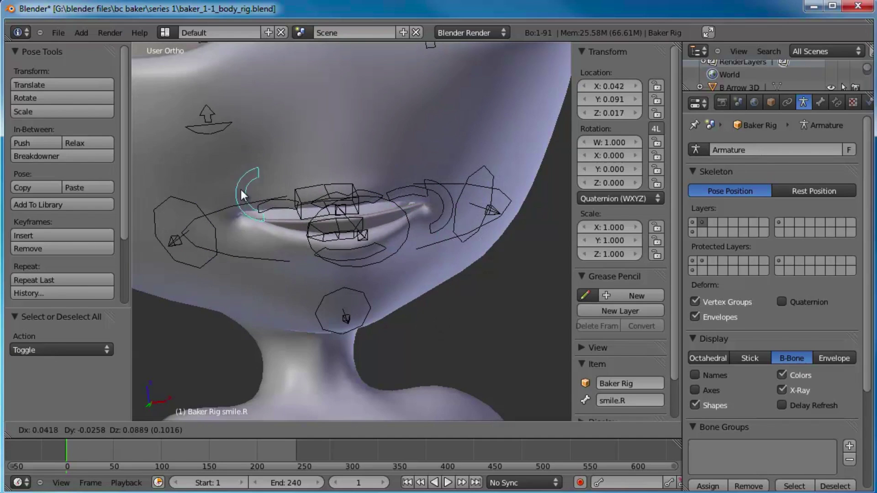
{"action": "key", "text": "Escape"}
Raise the snarl.R bone and then the snarl.L bone about 0.13 each above the upper lip.
{"action": "right_click", "coordinate": [279, 208]}
{"action": "key", "text": "g"}
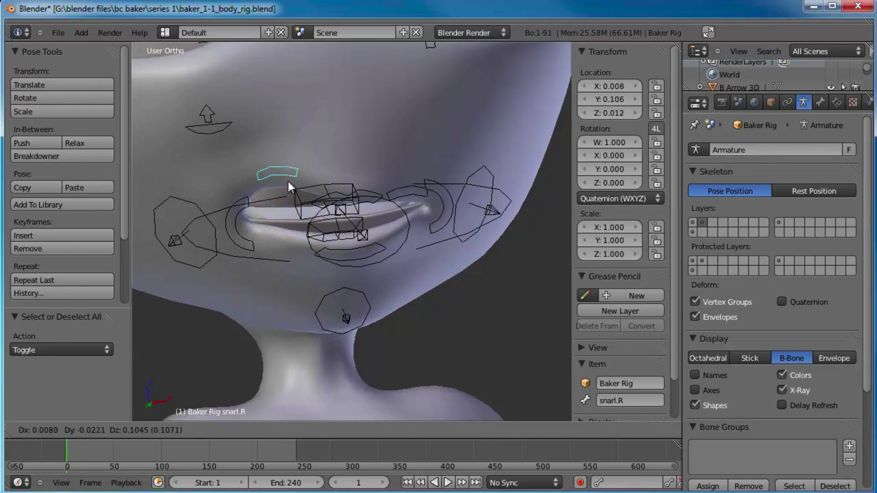
{"action": "left_click", "coordinate": [280, 182]}
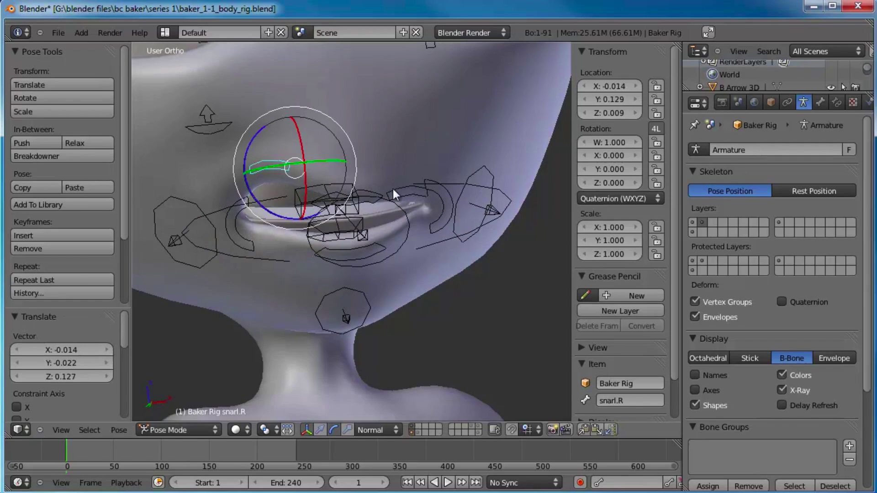
{"action": "right_click", "coordinate": [393, 188]}
{"action": "key", "text": "g"}
{"action": "left_click", "coordinate": [393, 151]}
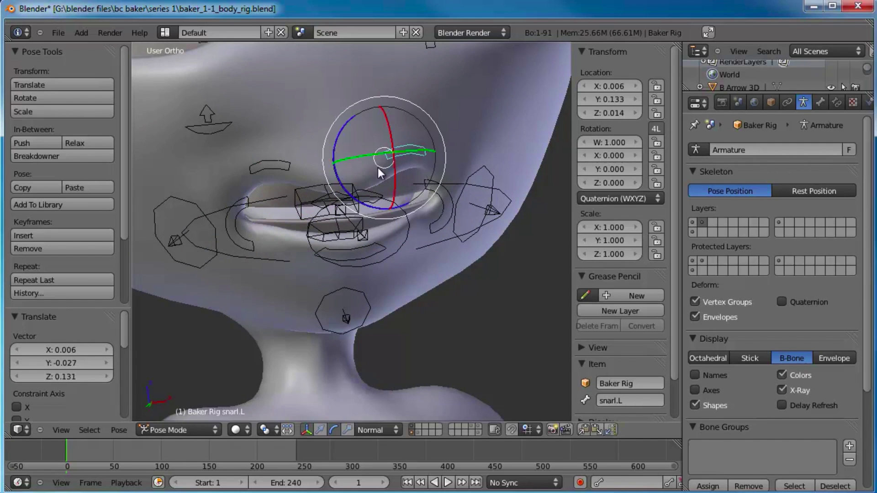
Raise the lipTop bone about 0.19 to lift the middle of the upper lip.
{"action": "right_click", "coordinate": [374, 192]}
{"action": "scroll", "coordinate": [368, 221], "scroll_direction": "up", "scroll_amount": 3}
{"action": "middle_click_drag", "start_coordinate": [368, 222], "coordinate": [342, 253]}
{"action": "key", "text": "g"}
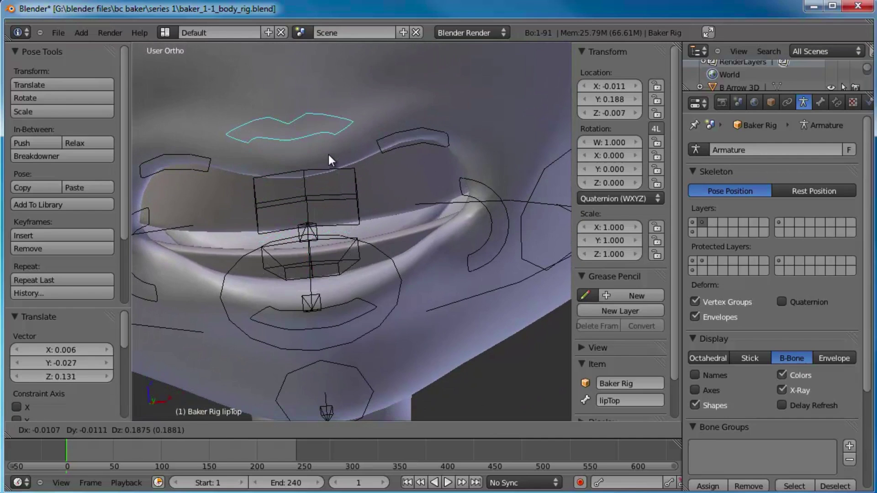
{"action": "left_click", "coordinate": [328, 154]}
Raise the lipBottom bone about 0.21 so the lower lip moves up over the mouth opening.
{"action": "scroll", "coordinate": [345, 205], "scroll_direction": "down", "scroll_amount": 2}
{"action": "middle_click_drag", "start_coordinate": [348, 214], "coordinate": [363, 200]}
{"action": "right_click", "coordinate": [382, 172]}
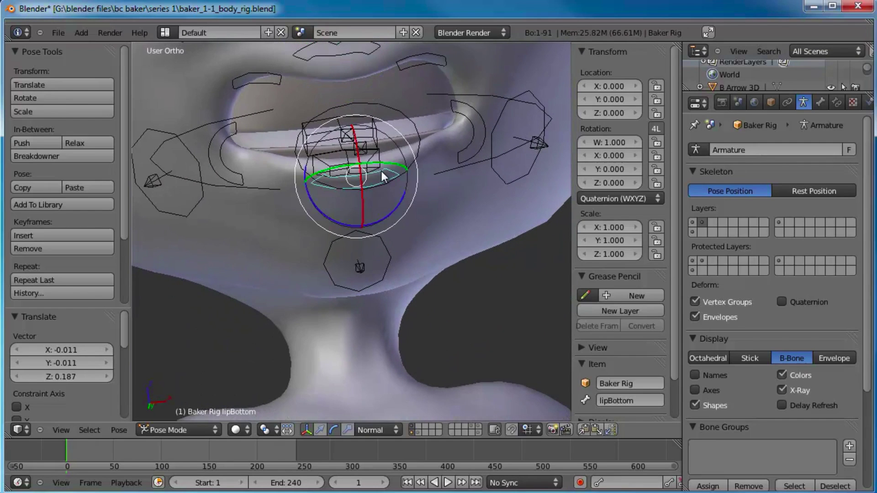
{"action": "key", "text": "g"}
{"action": "right_click", "coordinate": [379, 167]}
{"action": "middle_click_drag", "start_coordinate": [379, 166], "coordinate": [407, 239]}
{"action": "key", "text": "g"}
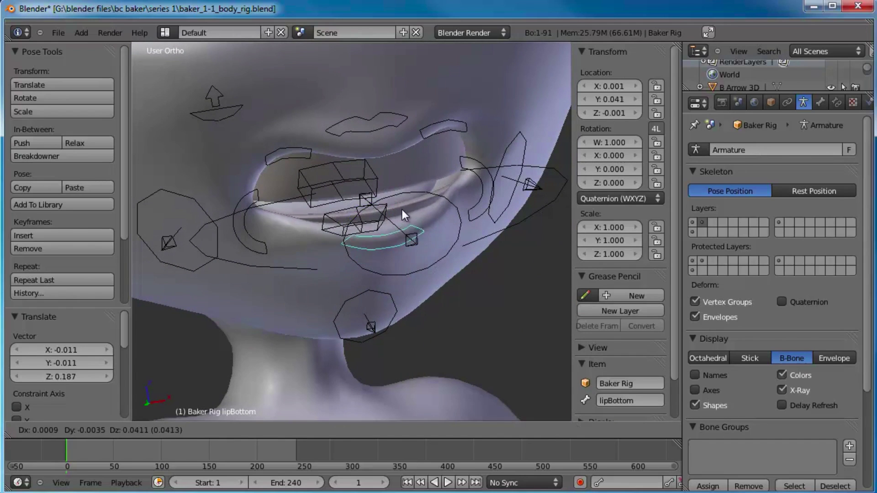
{"action": "left_click", "coordinate": [393, 152]}
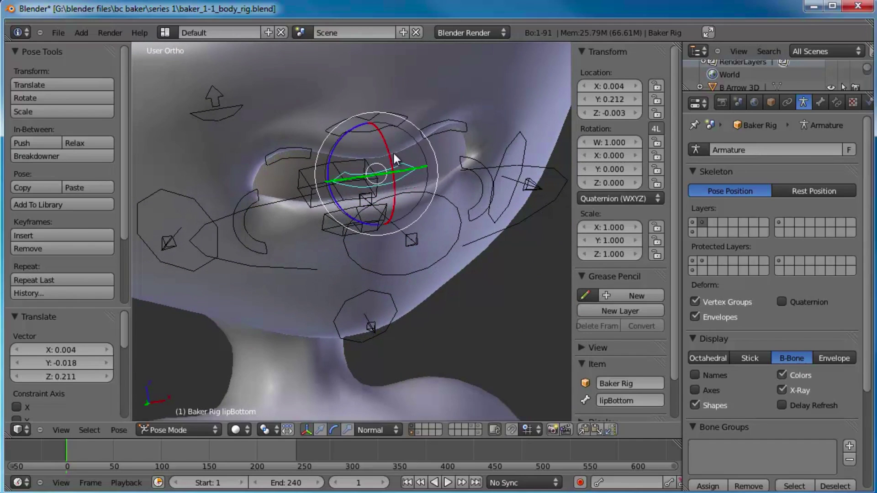
Lower the lipBottom bone about 0.24 to pull the lower lip down.
{"action": "middle_click_drag", "start_coordinate": [392, 152], "coordinate": [402, 231]}
{"action": "key", "text": "g"}
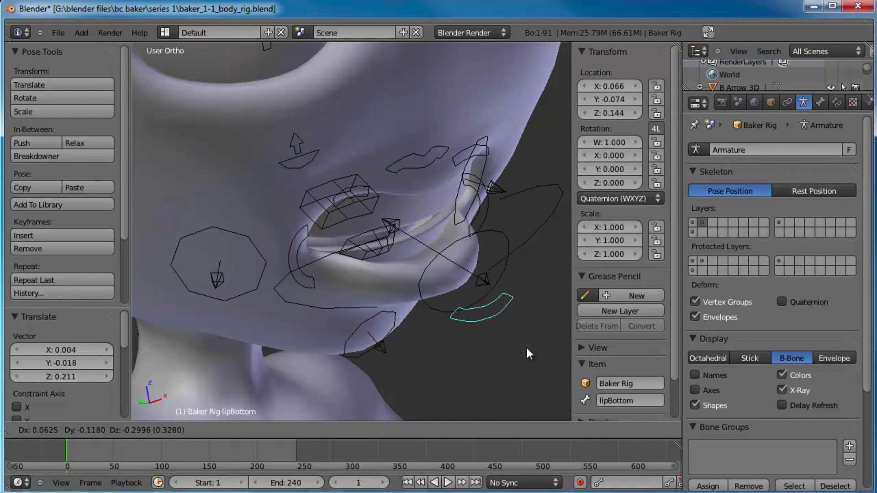
{"action": "right_click", "coordinate": [458, 274]}
{"action": "middle_click_drag", "start_coordinate": [486, 296], "coordinate": [393, 240]}
{"action": "middle_click_drag", "start_coordinate": [343, 211], "coordinate": [376, 178]}
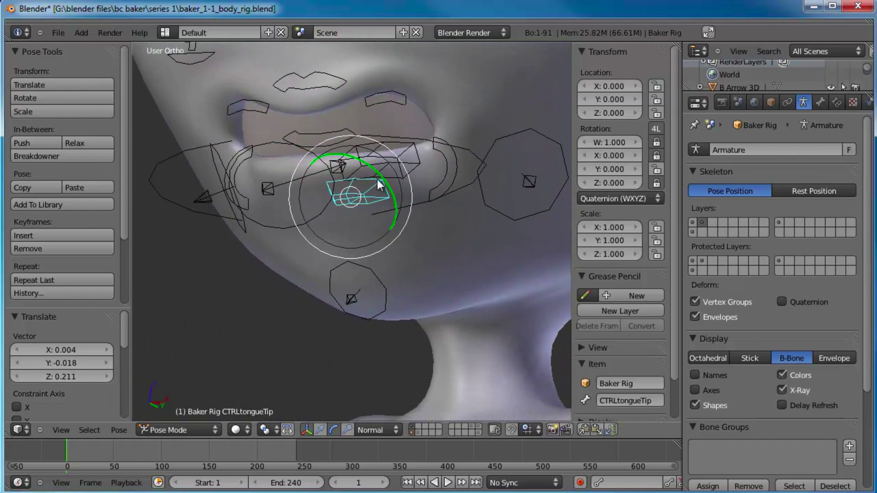
{"action": "key", "text": "g"}
{"action": "left_click", "coordinate": [340, 235]}
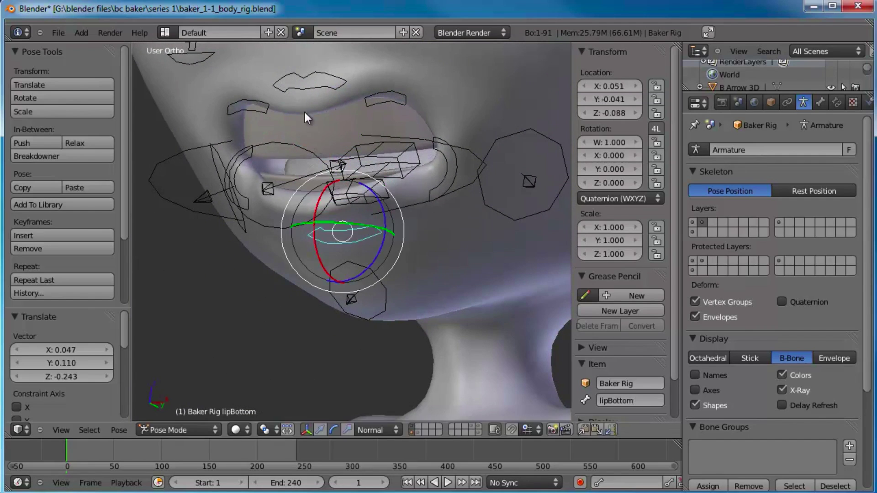
Lower the chin bone about 0.07 to open the jaw, and try moving the lipBottom bone again.
{"action": "right_click", "coordinate": [387, 292]}
{"action": "key", "text": "g"}
{"action": "left_click", "coordinate": [392, 304]}
{"action": "right_click", "coordinate": [344, 224]}
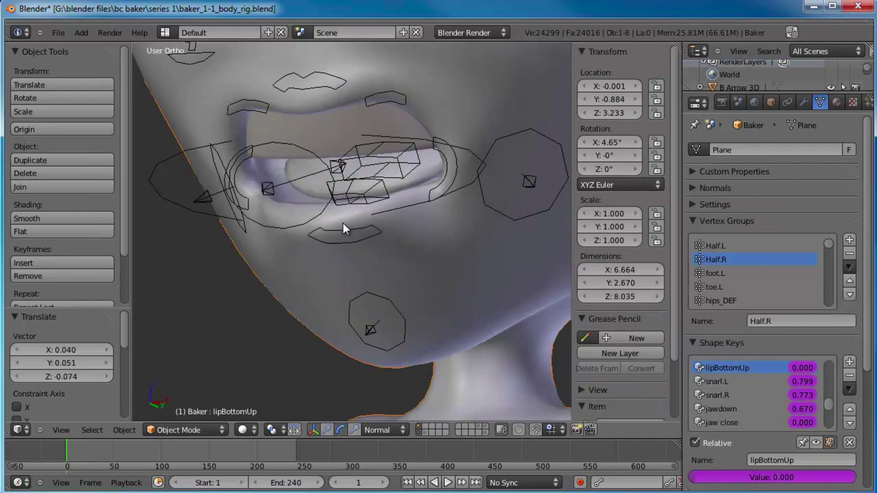
{"action": "right_click", "coordinate": [346, 233]}
{"action": "key", "text": "g"}
{"action": "right_click", "coordinate": [360, 275]}
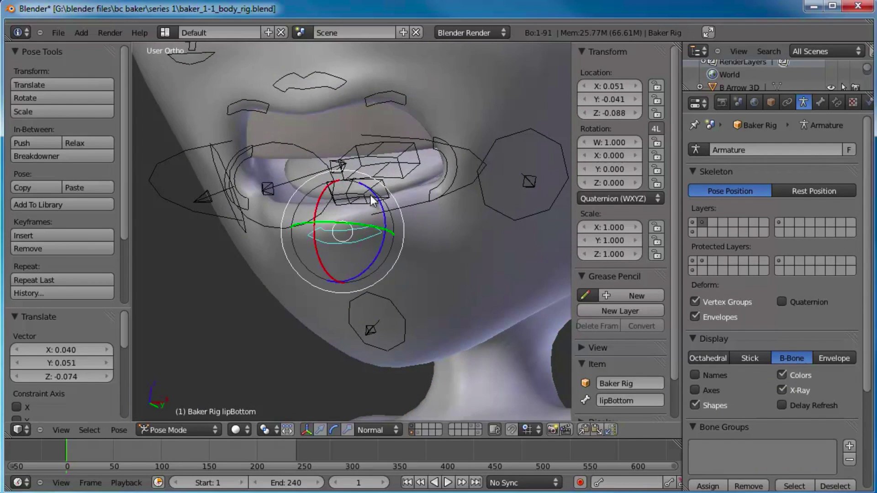
Pull the CTRLtongueTip bone out of the mouth, about 0.4 forward and 0.3 down.
{"action": "right_click", "coordinate": [370, 195]}
{"action": "middle_click_drag", "start_coordinate": [425, 222], "coordinate": [323, 264]}
{"action": "key", "text": "g"}
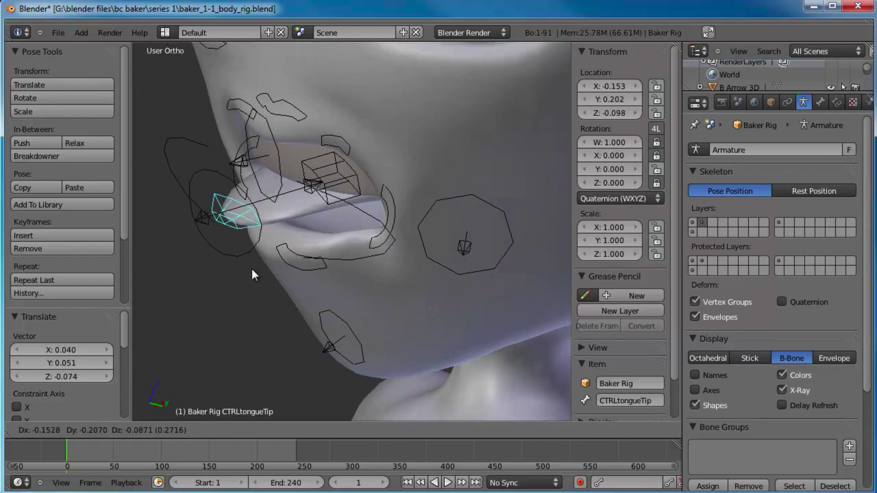
{"action": "left_click", "coordinate": [162, 317]}
Move the CTRLtongueMid bone forward and then sideways to shift the middle of the tongue.
{"action": "right_click", "coordinate": [276, 211]}
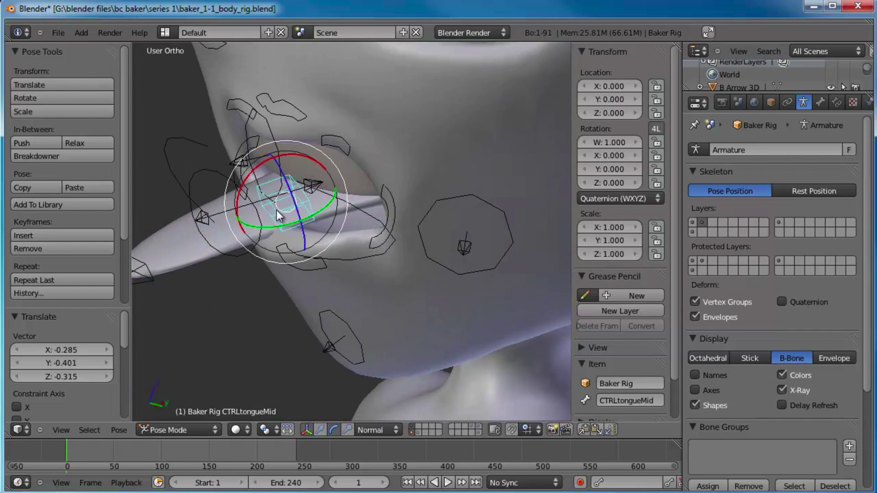
{"action": "key", "text": "g"}
{"action": "left_click", "coordinate": [309, 208]}
{"action": "middle_click_drag", "start_coordinate": [309, 207], "coordinate": [392, 225]}
{"action": "key", "text": "g"}
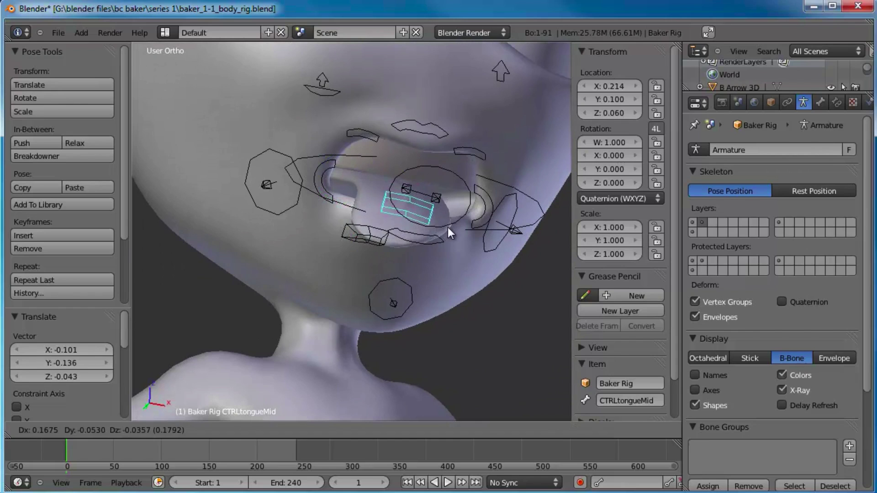
{"action": "left_click", "coordinate": [454, 226]}
Move the CTRLtongueTip bone about 0.22 back toward the face.
{"action": "middle_click_drag", "start_coordinate": [457, 226], "coordinate": [245, 210]}
{"action": "right_click", "coordinate": [187, 221]}
{"action": "key", "text": "g"}
{"action": "left_click", "coordinate": [234, 256]}
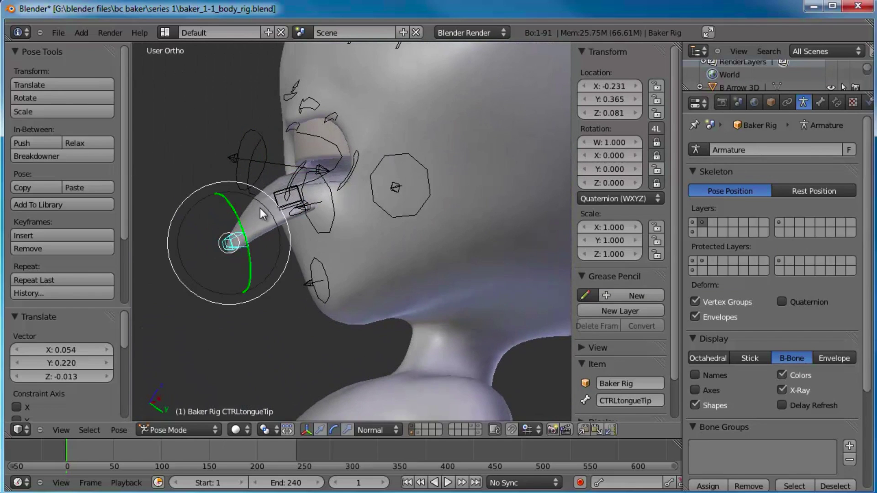
Pull the CTRLtongueMid bone farther out of the mouth, refining its position in the right side view.
{"action": "right_click", "coordinate": [272, 197]}
{"action": "key", "text": "g"}
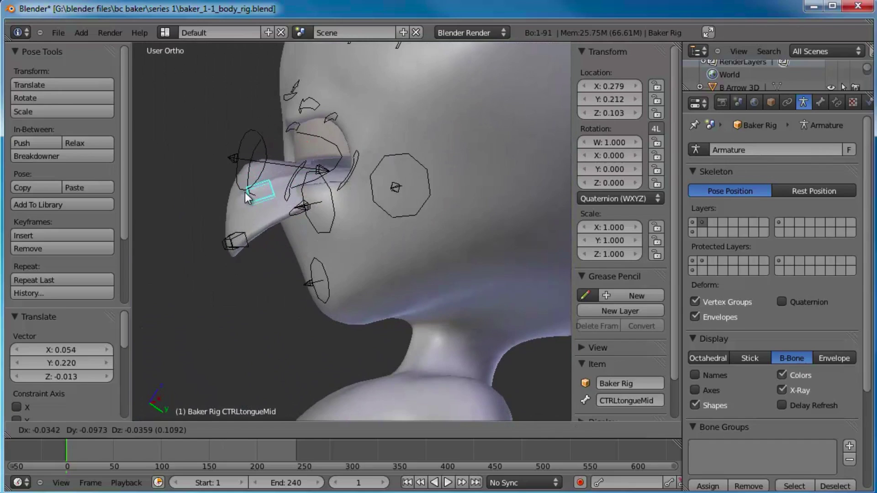
{"action": "left_click", "coordinate": [258, 192]}
{"action": "key", "text": "KP_3"}
{"action": "key", "text": "g"}
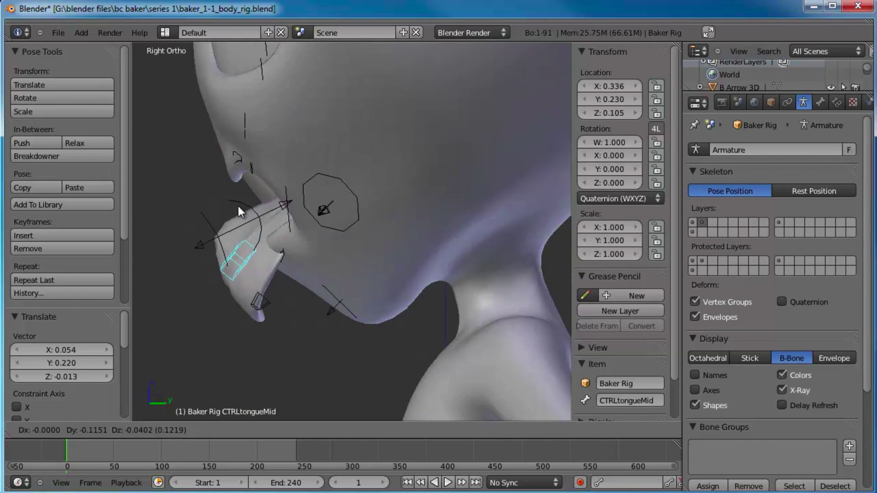
{"action": "left_click", "coordinate": [238, 207]}
Move the CTRLtongueTip bone about 0.14 forward in the side view and return to the front view.
{"action": "right_click", "coordinate": [269, 305]}
{"action": "key", "text": "g"}
{"action": "left_click", "coordinate": [232, 309]}
{"action": "middle_click_drag", "start_coordinate": [233, 309], "coordinate": [313, 202]}
{"action": "key", "text": "KP_1"}
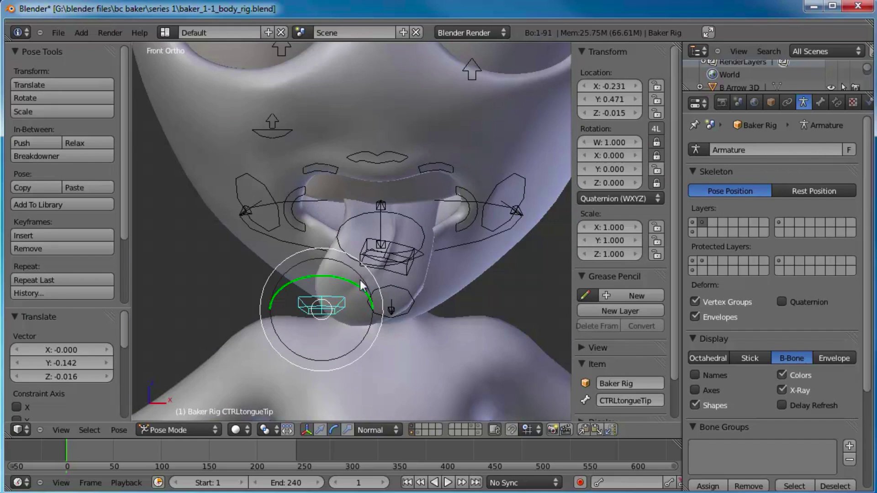
Move the CTRLtongueTip bone about 0.25 sideways beneath the chin, and the CTRLtongueMid bone about 0.22 back to the mouth's centre.
{"action": "key", "text": "g"}
{"action": "left_click", "coordinate": [434, 325]}
{"action": "right_click", "coordinate": [436, 267]}
{"action": "key", "text": "g"}
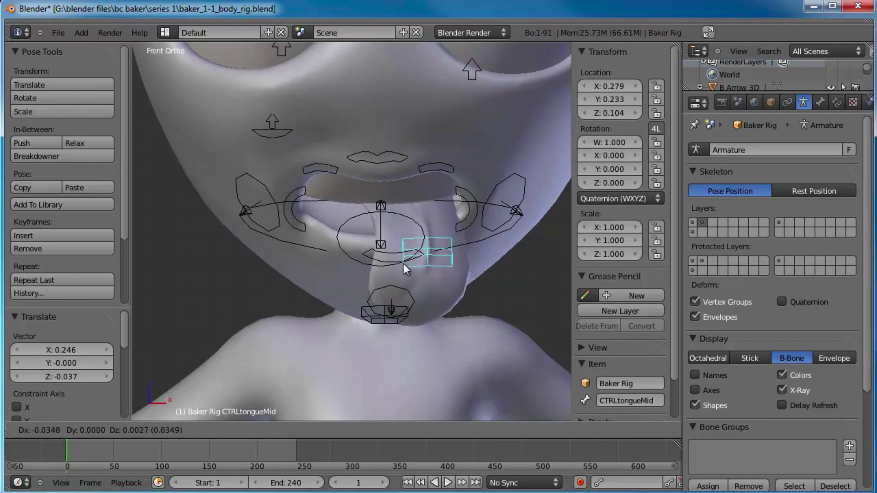
{"action": "left_click", "coordinate": [378, 253]}
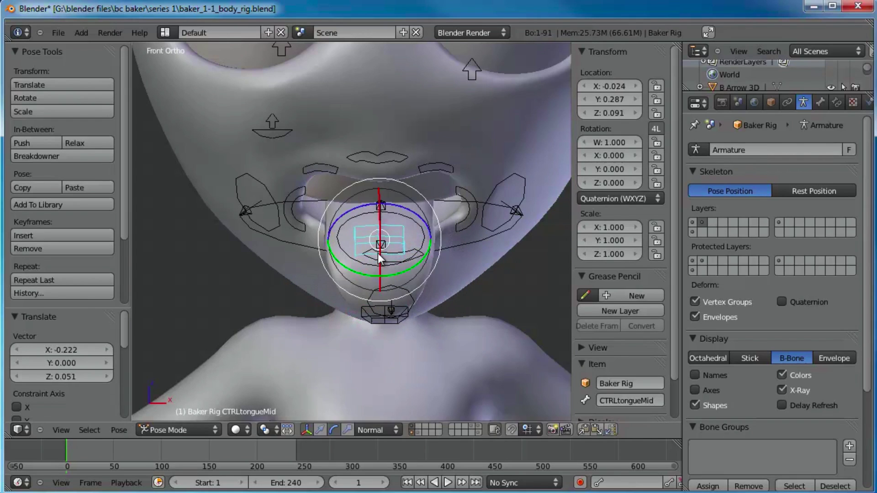
In the right side view, move the CTRLtongueTip bone about 0.10 toward the face and raise the CTRLtongueMid bone about 0.07.
{"action": "key", "text": "KP_3"}
{"action": "key", "text": "g"}
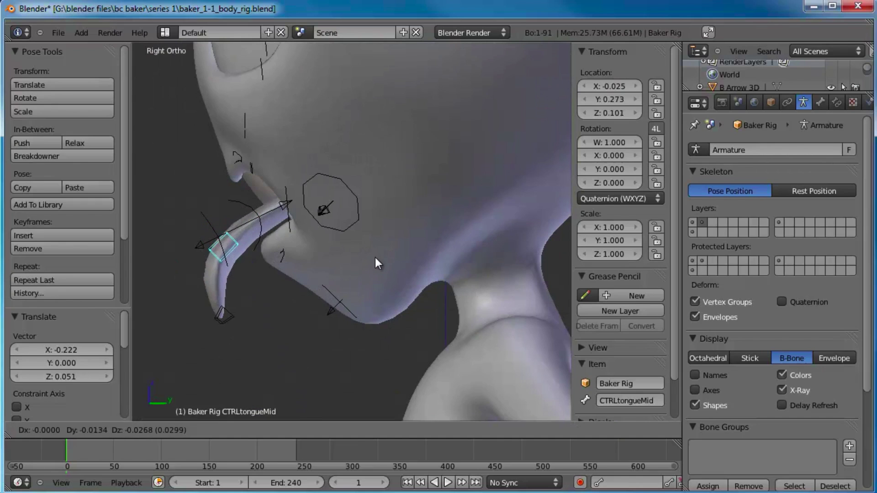
{"action": "left_click", "coordinate": [375, 257]}
{"action": "right_click", "coordinate": [222, 316]}
{"action": "key", "text": "g"}
{"action": "right_click", "coordinate": [232, 262]}
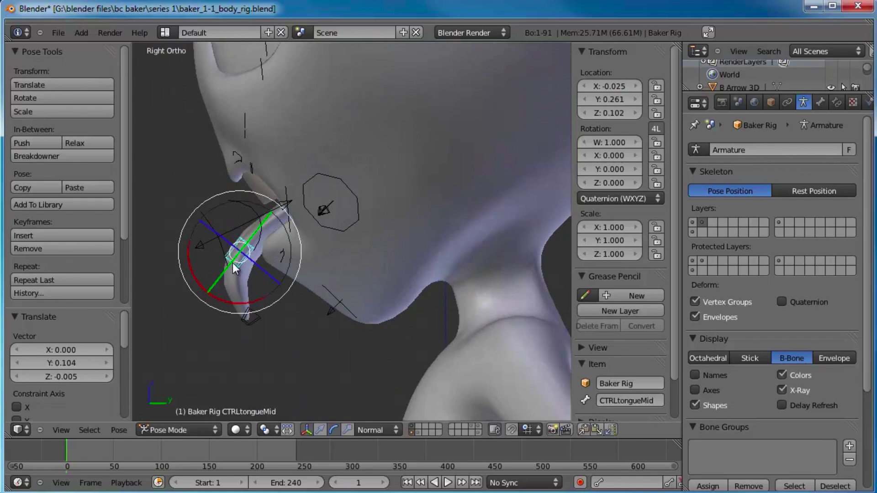
{"action": "key", "text": "g"}
{"action": "left_click", "coordinate": [247, 241]}
Move the mouth Oh bone about 0.41 up and 0.25 sideways to widen the mouth.
{"action": "middle_click_drag", "start_coordinate": [247, 241], "coordinate": [353, 230]}
{"action": "scroll", "coordinate": [333, 215], "scroll_direction": "down", "scroll_amount": 2}
{"action": "scroll", "coordinate": [381, 236], "scroll_direction": "up", "scroll_amount": 5}
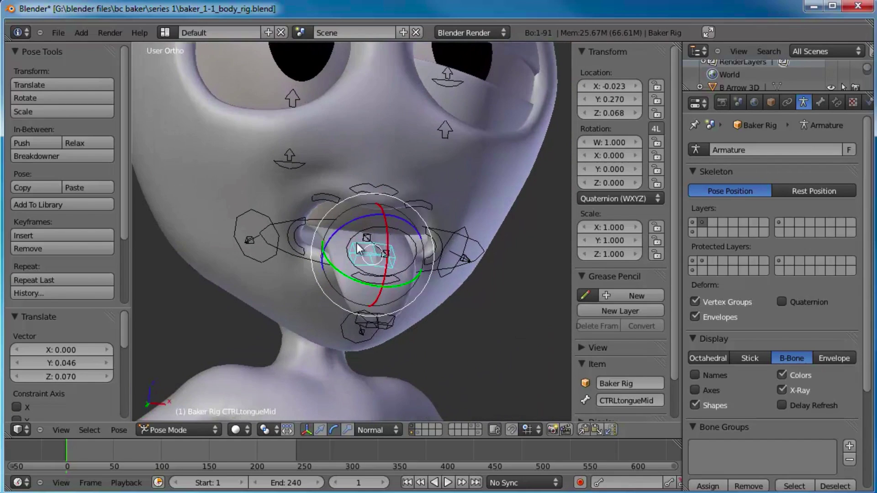
{"action": "middle_click_drag", "start_coordinate": [358, 243], "coordinate": [373, 338]}
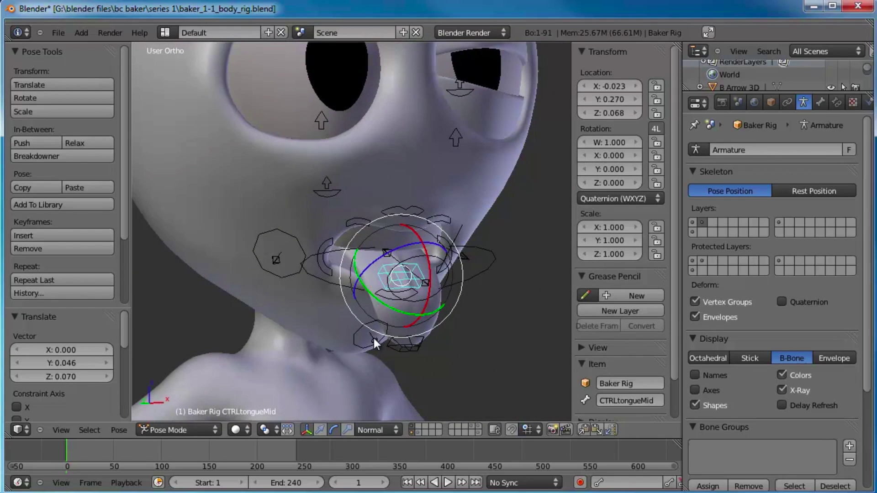
{"action": "right_click", "coordinate": [356, 294]}
{"action": "key", "text": "g"}
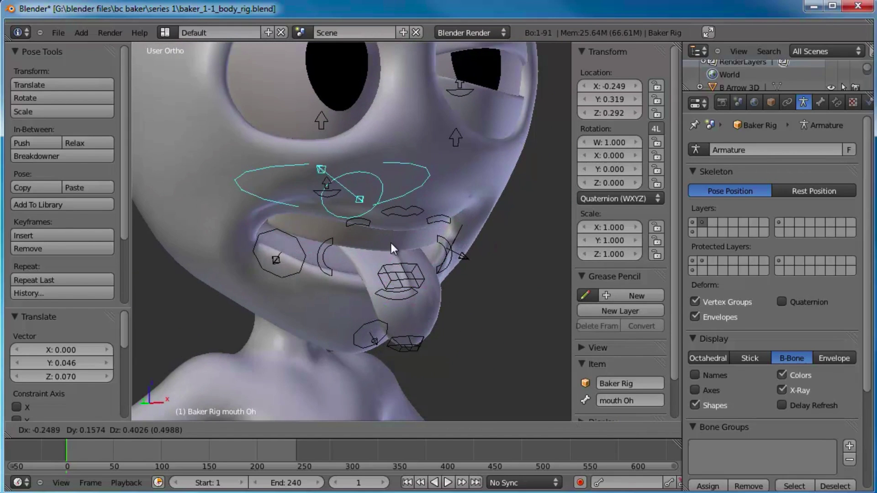
{"action": "left_click", "coordinate": [391, 244]}
Pull the smile.R bone outward and about 0.33 up, and the smile.L bone outward and about 0.23 up.
{"action": "right_click", "coordinate": [325, 190]}
{"action": "right_click", "coordinate": [363, 229]}
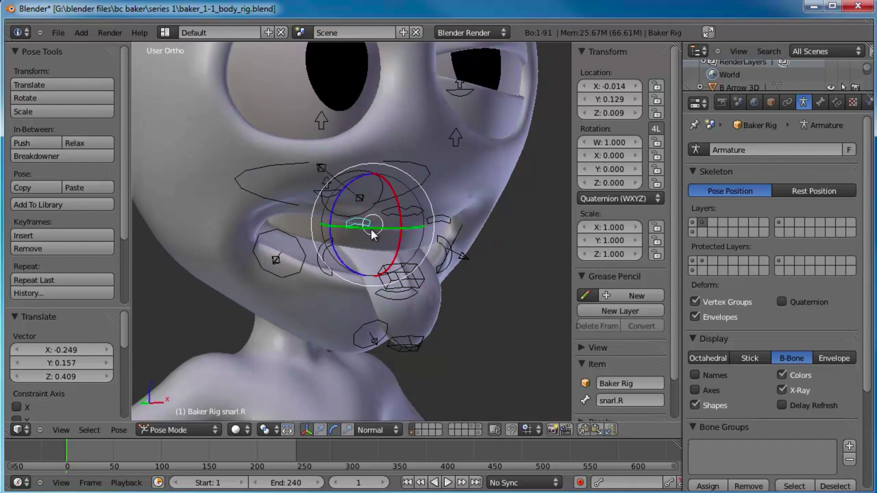
{"action": "right_click", "coordinate": [319, 264]}
{"action": "key", "text": "g"}
{"action": "left_click", "coordinate": [261, 195]}
{"action": "middle_click_drag", "start_coordinate": [261, 195], "coordinate": [416, 211]}
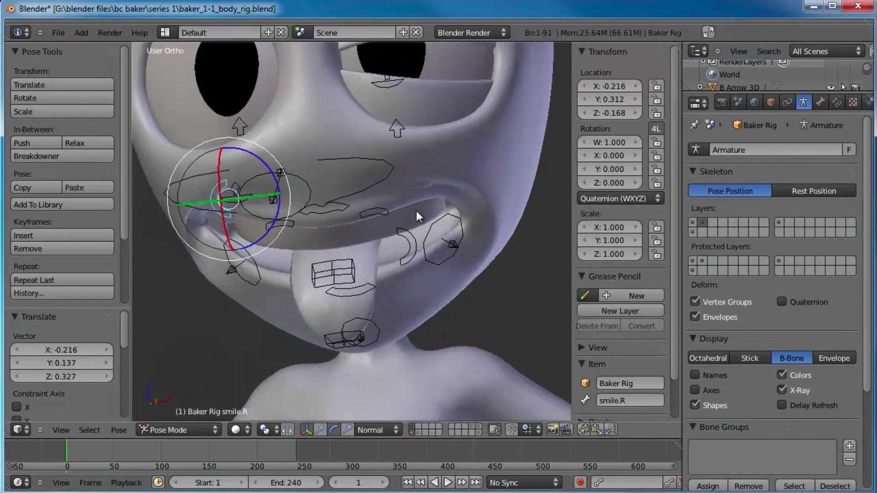
{"action": "right_click", "coordinate": [417, 242]}
{"action": "key", "text": "g"}
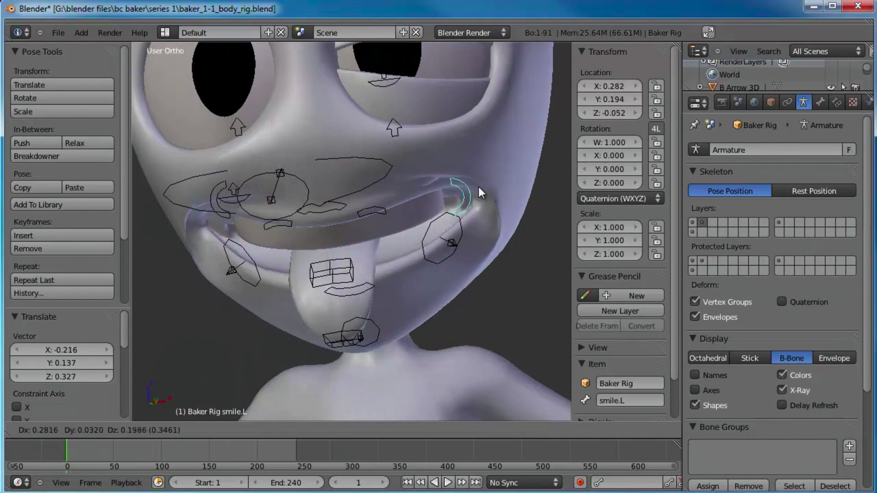
{"action": "left_click", "coordinate": [480, 186]}
Raise the chin bone about 0.30.
{"action": "middle_click_drag", "start_coordinate": [480, 185], "coordinate": [401, 292]}
{"action": "right_click", "coordinate": [401, 296]}
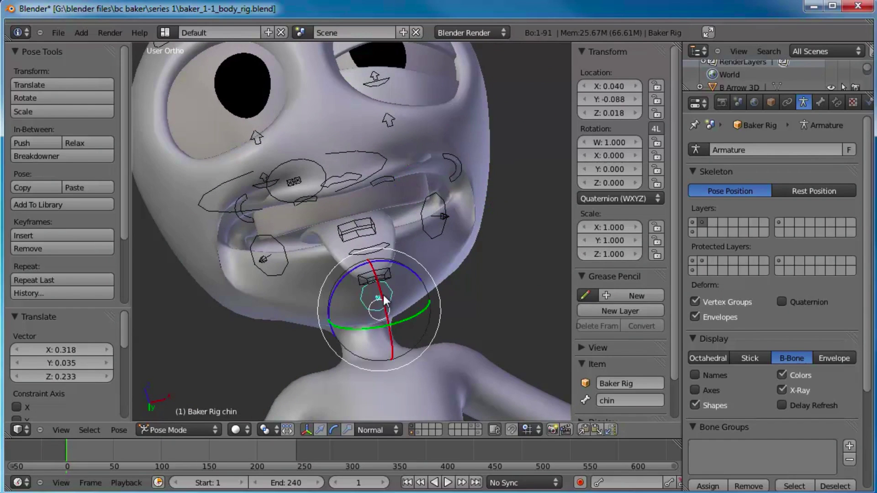
{"action": "key", "text": "g"}
{"action": "left_click", "coordinate": [460, 203]}
Lower the lipTop bone about 0.21 over the upper teeth.
{"action": "middle_click_drag", "start_coordinate": [460, 198], "coordinate": [347, 200]}
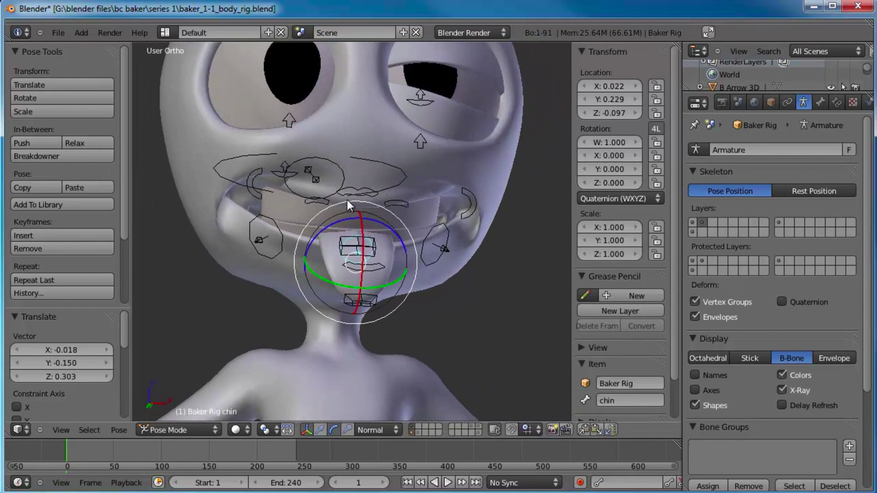
{"action": "right_click", "coordinate": [361, 191]}
{"action": "key", "text": "g"}
{"action": "right_click", "coordinate": [361, 191]}
{"action": "right_click", "coordinate": [361, 187]}
{"action": "key", "text": "g"}
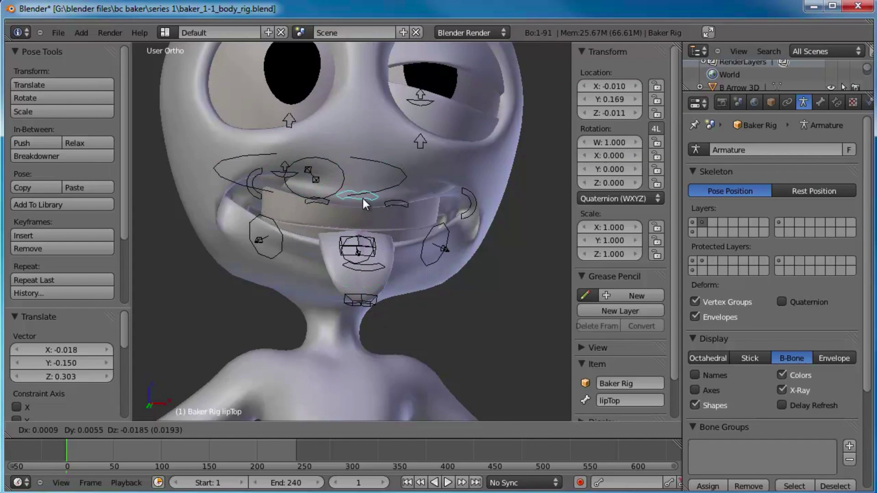
{"action": "left_click", "coordinate": [364, 227]}
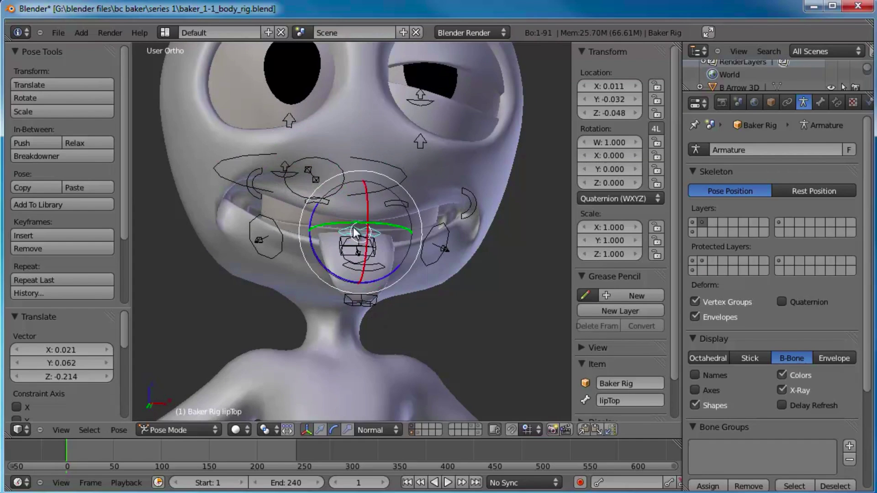
Move the smile.R bone inward and about 0.27 down, and lower the smile.L bone inward to narrow the grin.
{"action": "right_click", "coordinate": [248, 191]}
{"action": "key", "text": "g"}
{"action": "left_click", "coordinate": [287, 248]}
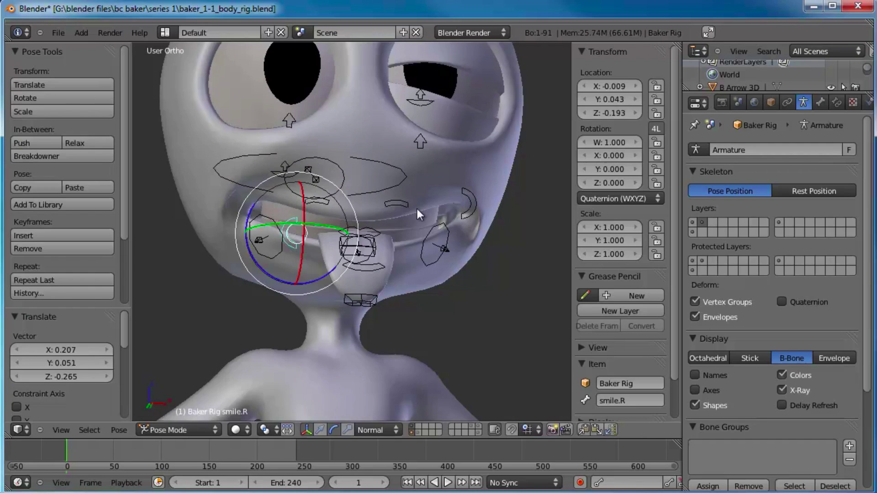
{"action": "right_click", "coordinate": [471, 201]}
{"action": "key", "text": "g"}
{"action": "left_click", "coordinate": [445, 239]}
Clear the location of the CTRLtongueMid and CTRLtongueTip bones to return the tongue to its rest position, then deselect all bones.
{"action": "middle_click_drag", "start_coordinate": [437, 179], "coordinate": [393, 212]}
{"action": "scroll", "coordinate": [377, 183], "scroll_direction": "down", "scroll_amount": 1}
{"action": "key", "text": "a"}
{"action": "middle_click_drag", "start_coordinate": [310, 231], "coordinate": [403, 286]}
{"action": "right_click", "coordinate": [398, 287]}
{"action": "right_click", "coordinate": [398, 298]}
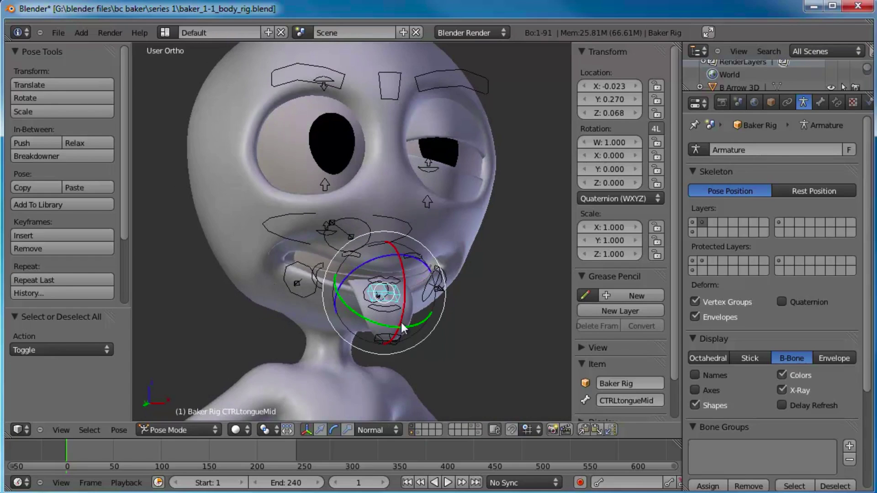
{"action": "right_click", "coordinate": [406, 338], "text": "shift"}
{"action": "key", "text": "alt+g"}
{"action": "key", "text": "a"}
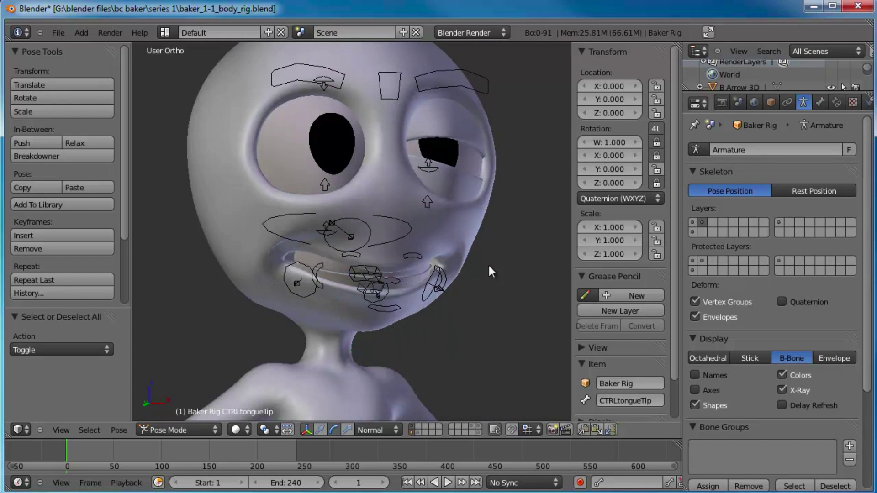
Hide the rig's control bones by showing only the character mesh layer, and inspect the posed face and upper body from several angles.
{"action": "middle_click_drag", "start_coordinate": [489, 265], "coordinate": [386, 238]}
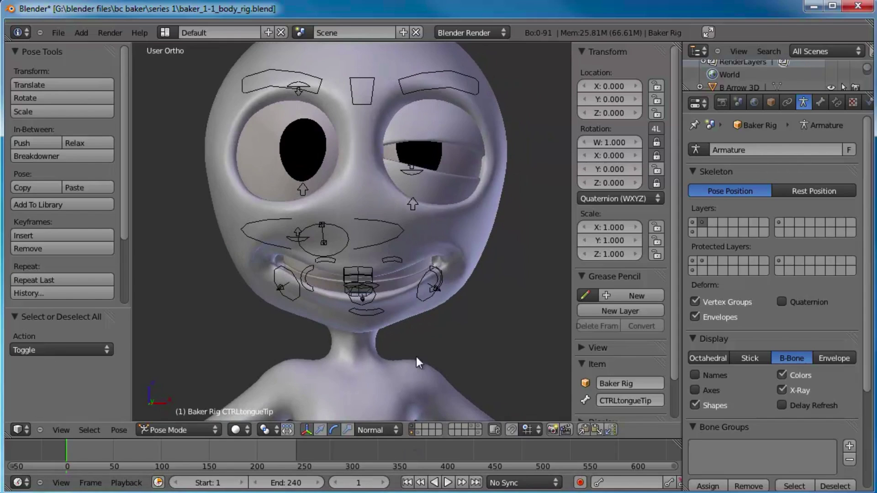
{"action": "left_click", "coordinate": [411, 432]}
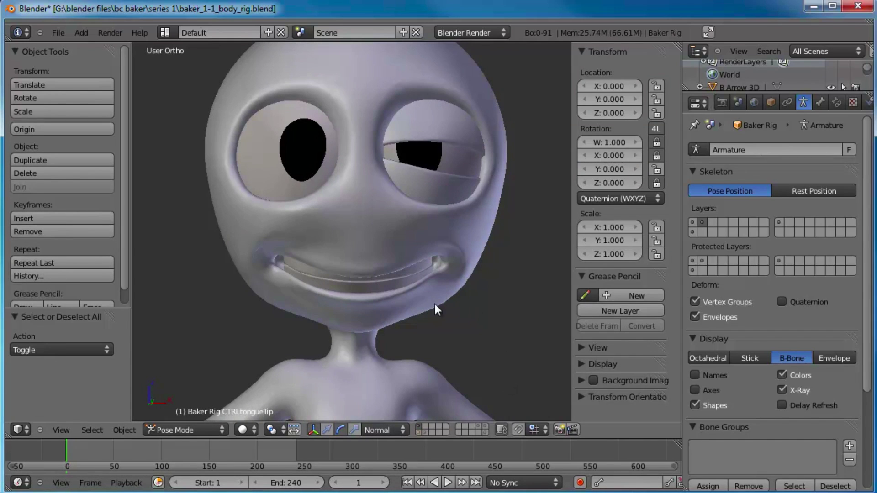
{"action": "middle_click_drag", "start_coordinate": [435, 307], "coordinate": [337, 259]}
{"action": "scroll", "coordinate": [364, 263], "scroll_direction": "down", "scroll_amount": 2}
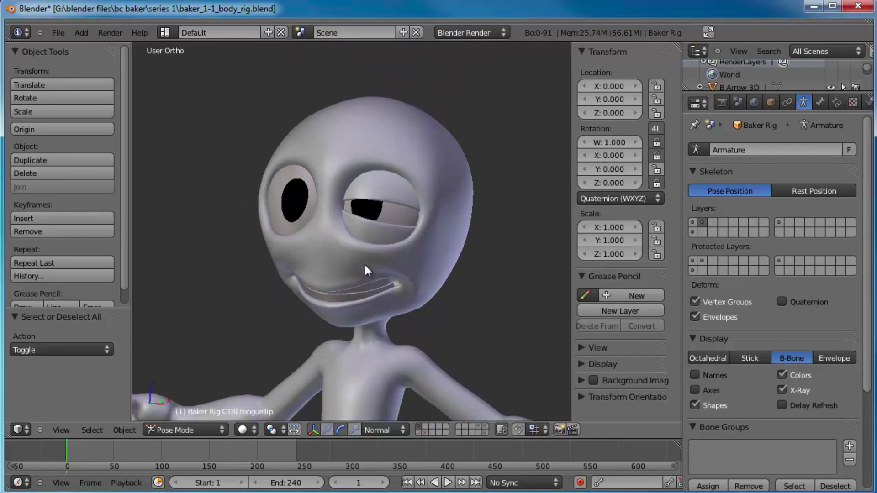
{"action": "middle_click_drag", "start_coordinate": [376, 280], "coordinate": [376, 227], "text": "shift"}
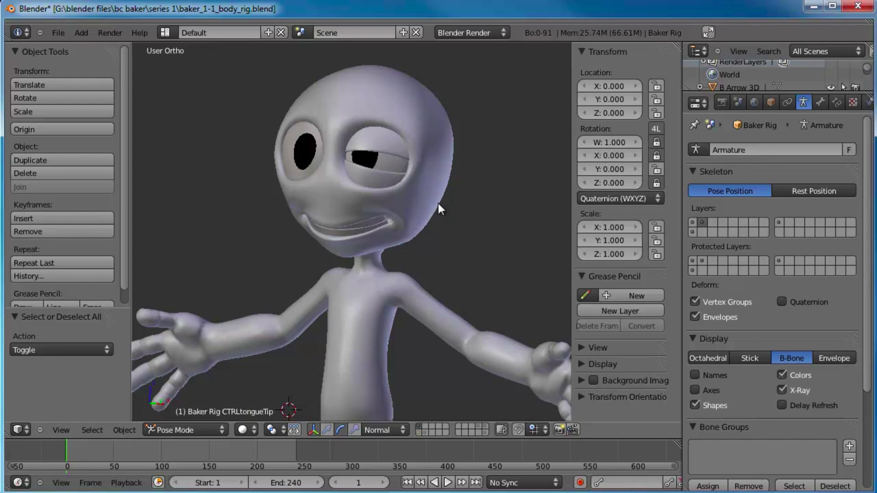
{"action": "middle_click_drag", "start_coordinate": [438, 204], "coordinate": [399, 214]}
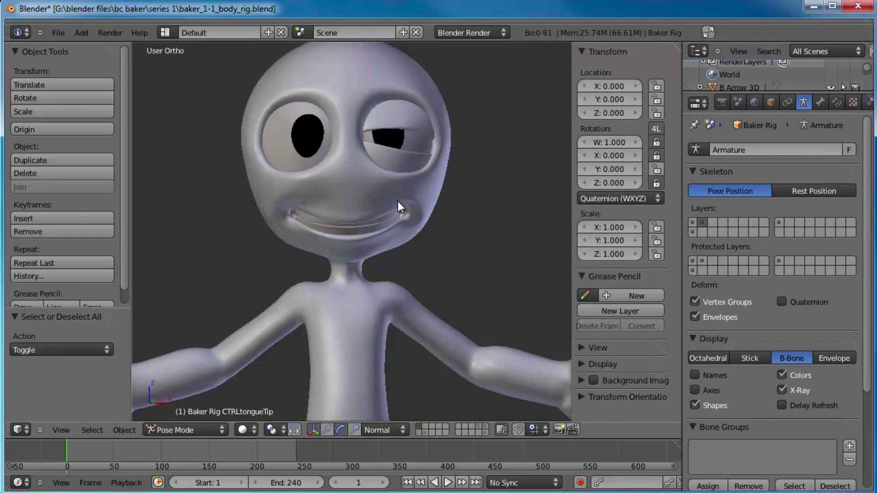
{"action": "scroll", "coordinate": [393, 228], "scroll_direction": "up", "scroll_amount": 3}
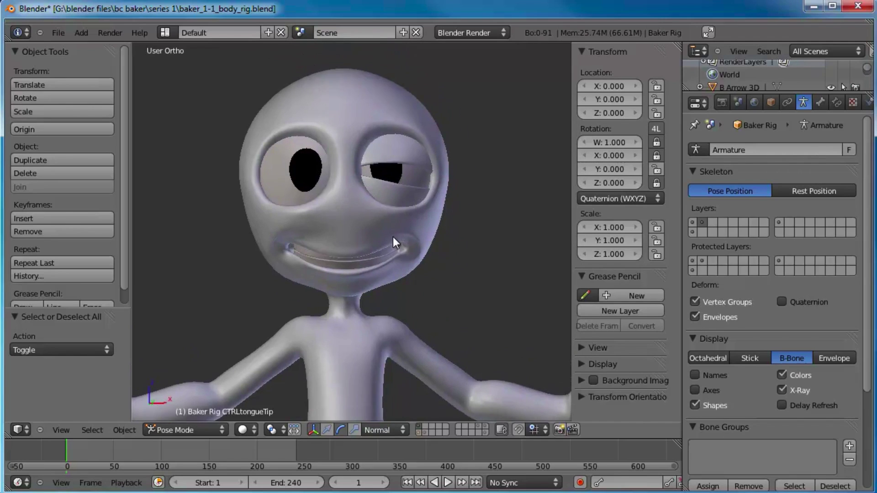
{"action": "middle_click_drag", "start_coordinate": [391, 232], "coordinate": [415, 197]}
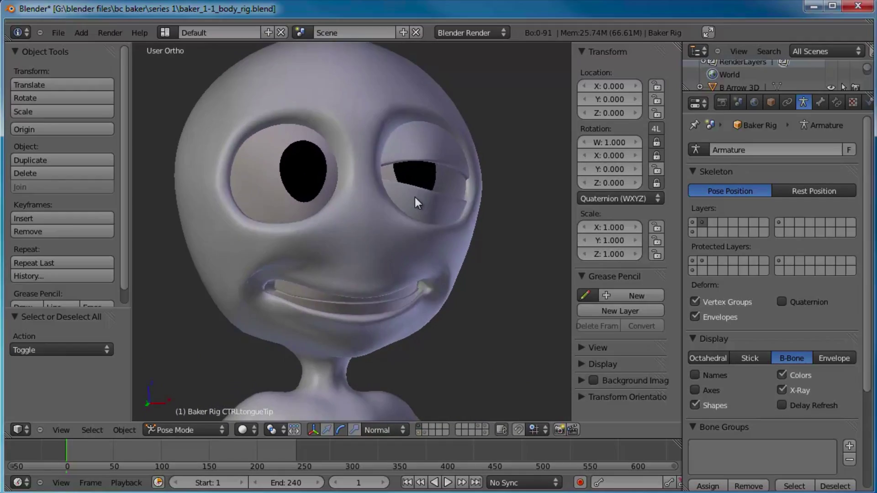